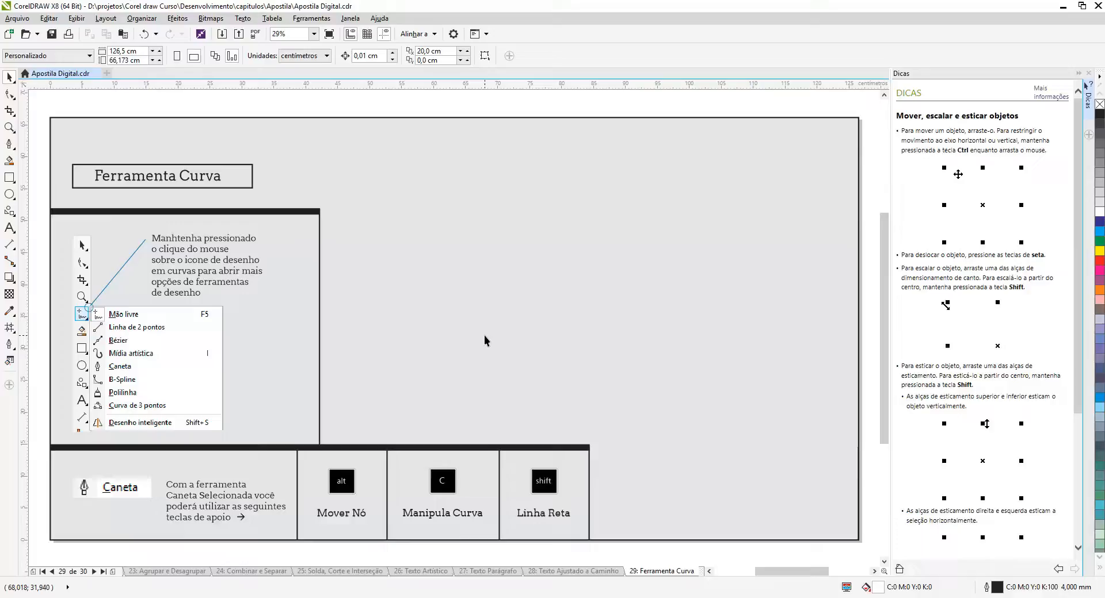
With the Freehand tool, draw a looping curve about 71 cm wide on the page's blank area and handwrite "corel D" beneath it
click(14, 150)
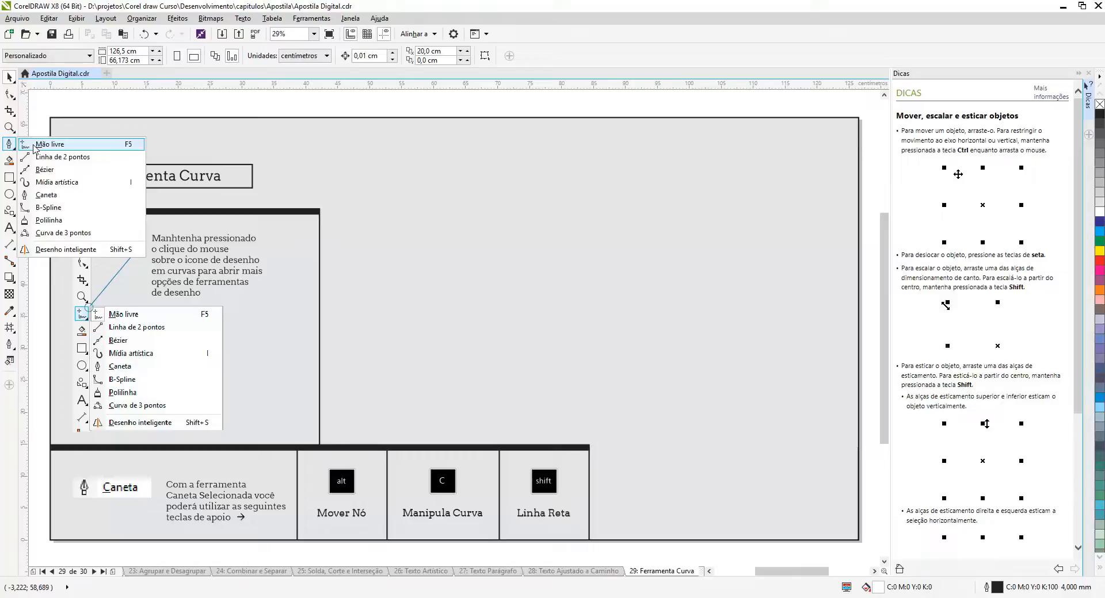
click(36, 145)
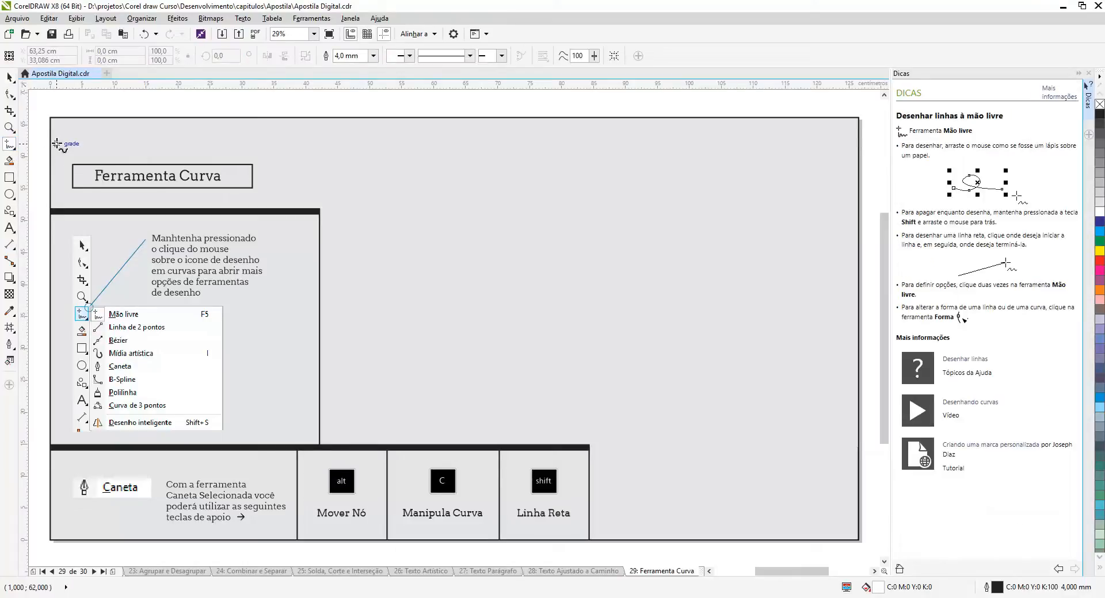
mouse_move(351, 182)
mouse_down()
mouse_move(416, 175)
mouse_move(379, 221)
mouse_move(390, 189)
mouse_move(496, 227)
mouse_move(478, 188)
mouse_move(622, 175)
mouse_move(564, 217)
mouse_move(683, 230)
mouse_move(804, 214)
mouse_up()
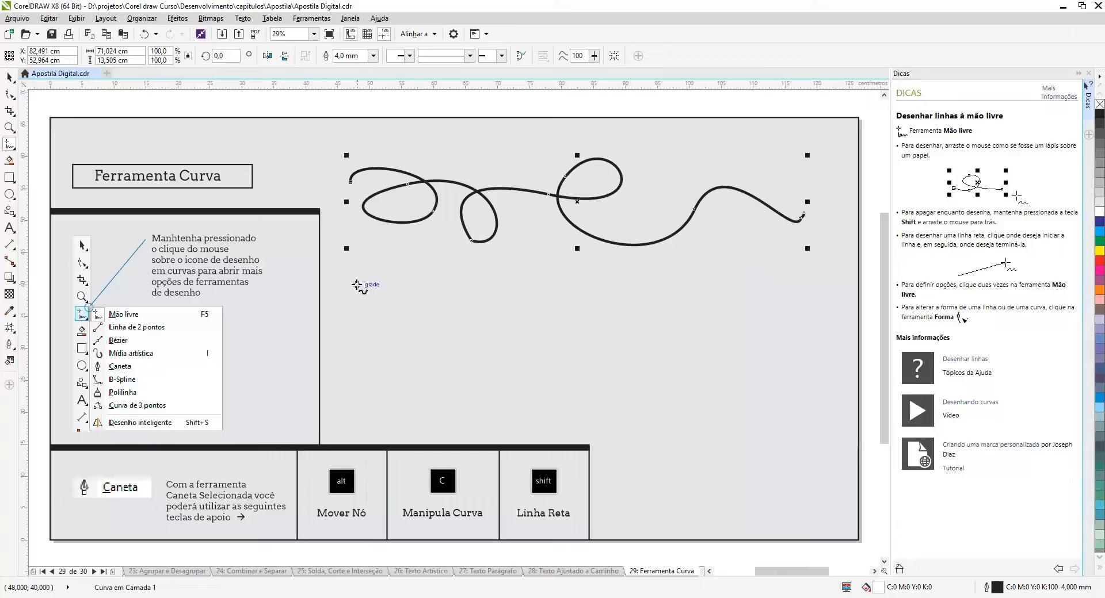
mouse_move(367, 282)
mouse_down()
mouse_move(359, 309)
mouse_move(418, 329)
mouse_move(451, 305)
mouse_move(538, 299)
mouse_move(627, 268)
mouse_move(644, 333)
mouse_move(701, 315)
mouse_move(699, 377)
mouse_up()
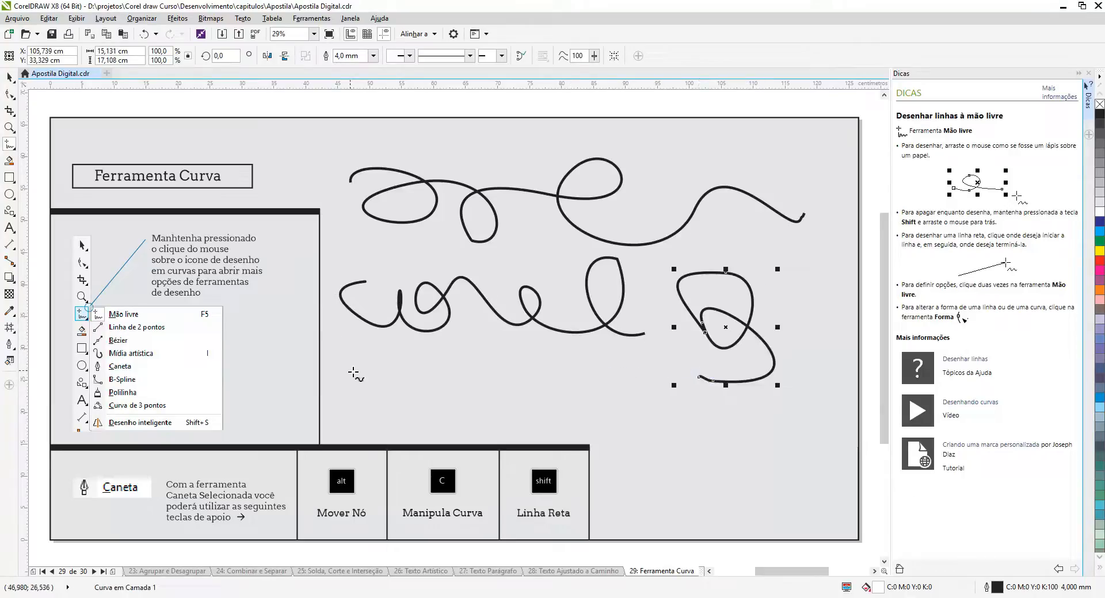
Draw three closed freehand shapes below the handwriting: a circle about 9 cm wide, a triangle, and a square about 12 cm wide
mouse_move(354, 373)
mouse_down()
mouse_move(370, 403)
mouse_move(412, 401)
mouse_move(379, 360)
mouse_up()
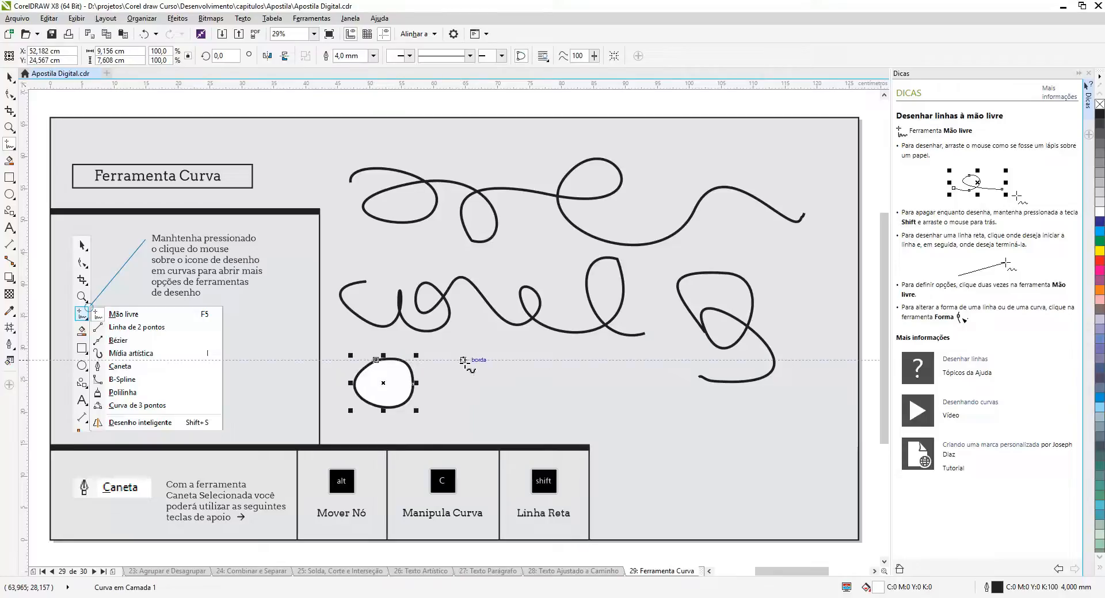
mouse_move(472, 361)
mouse_down()
mouse_move(441, 408)
mouse_move(513, 405)
mouse_move(472, 361)
mouse_up()
mouse_move(563, 361)
mouse_down()
mouse_move(570, 413)
mouse_move(639, 413)
mouse_move(637, 358)
mouse_move(566, 358)
mouse_up()
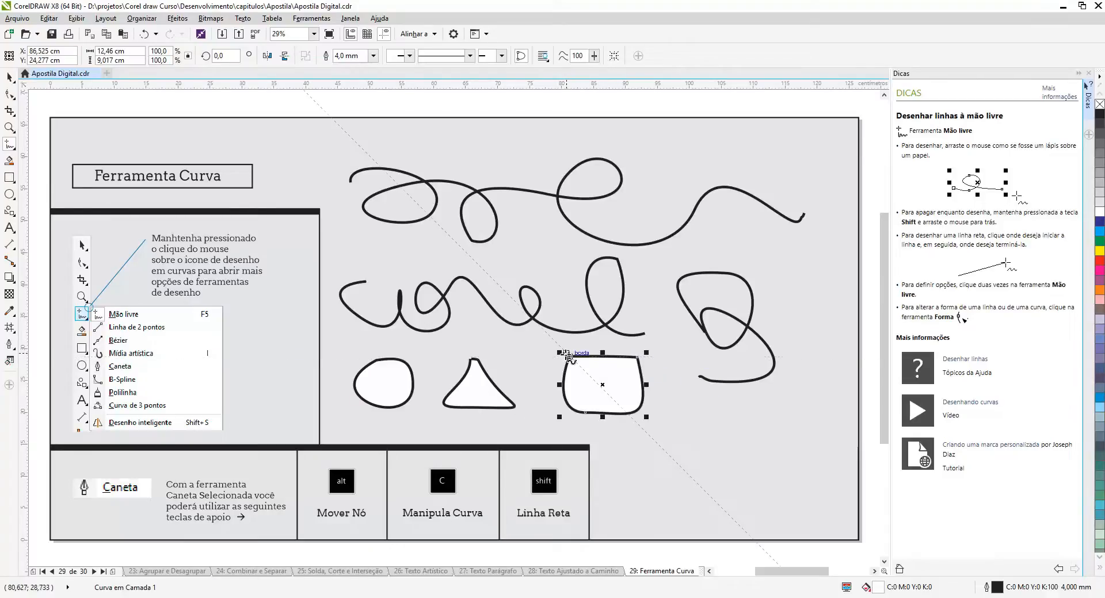
Draw three straight lines about 22 to 26 cm wide below the letter D, plus a steep line about 24 cm tall above it
click(623, 467)
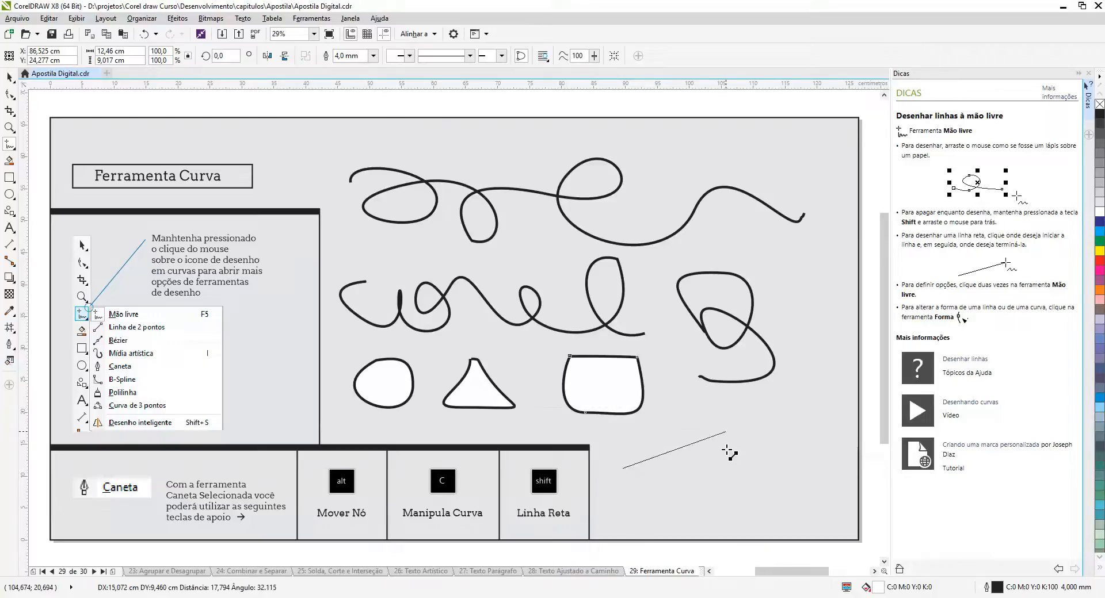
click(763, 409)
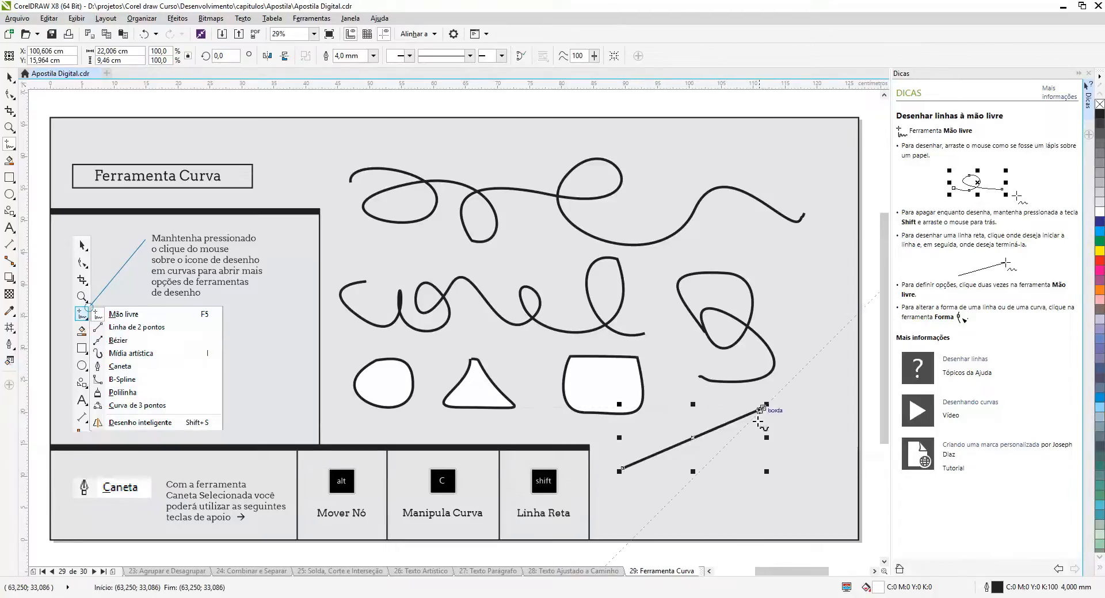
click(623, 498)
click(788, 448)
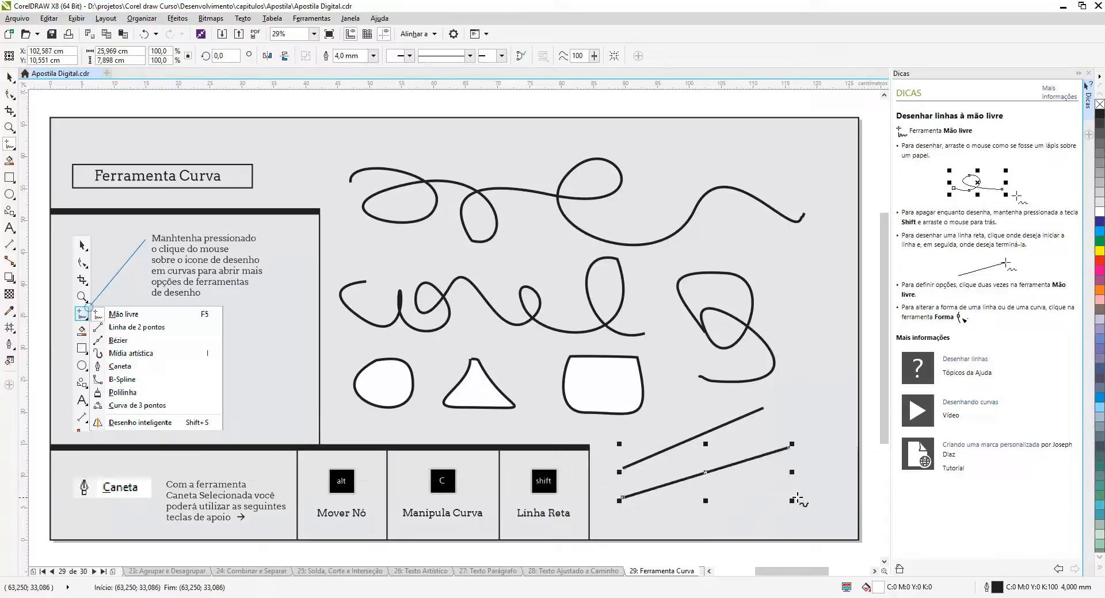
click(824, 501)
click(677, 413)
click(703, 327)
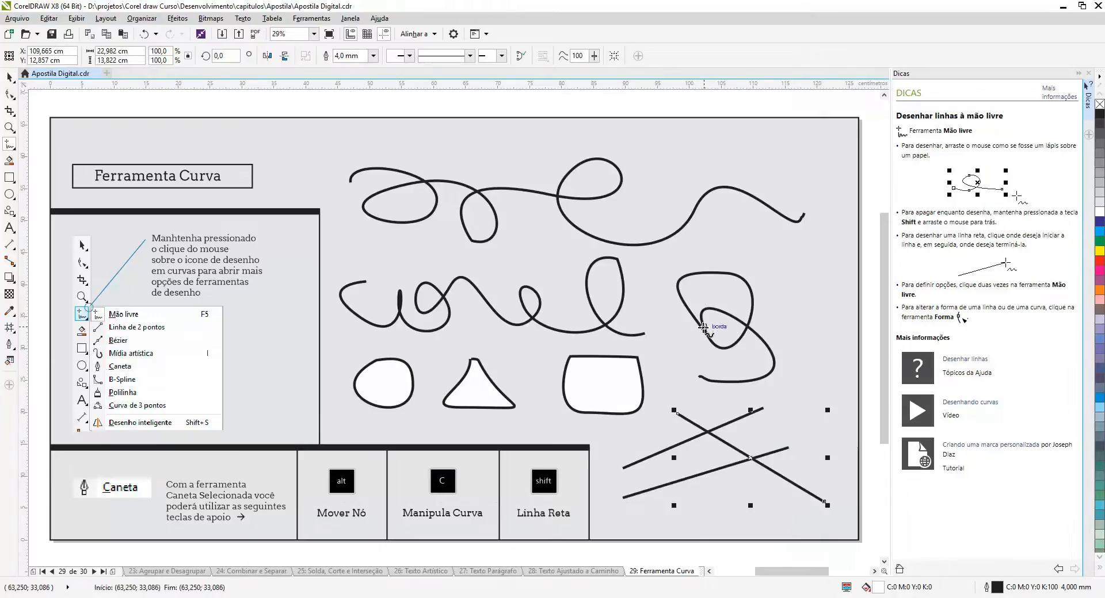
click(669, 175)
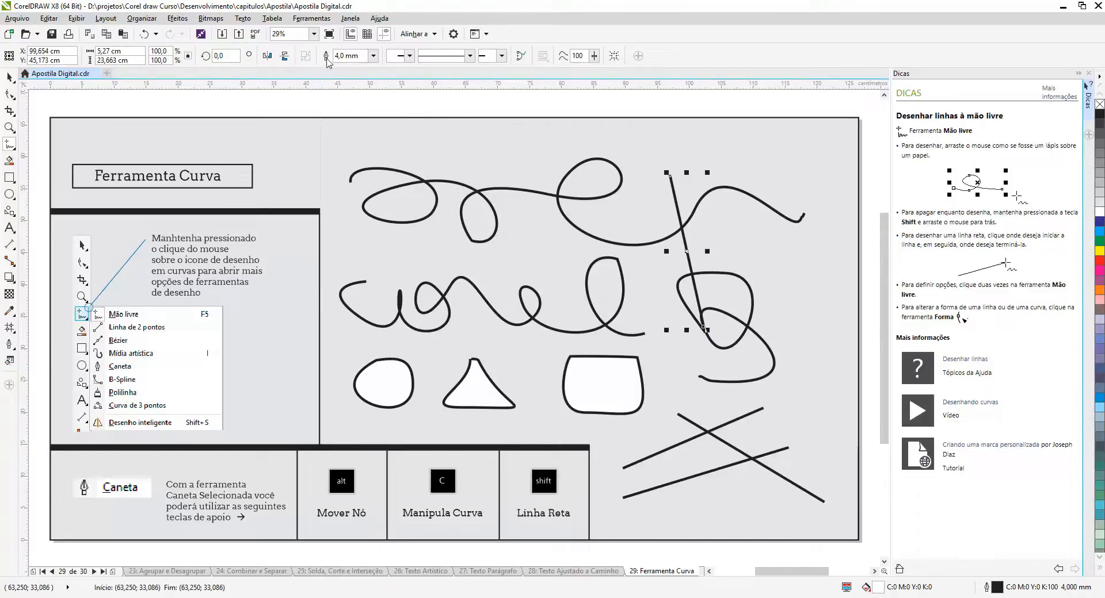
Try outline widths of 1.0 mm and 10.0 mm on the steep straight line
click(373, 55)
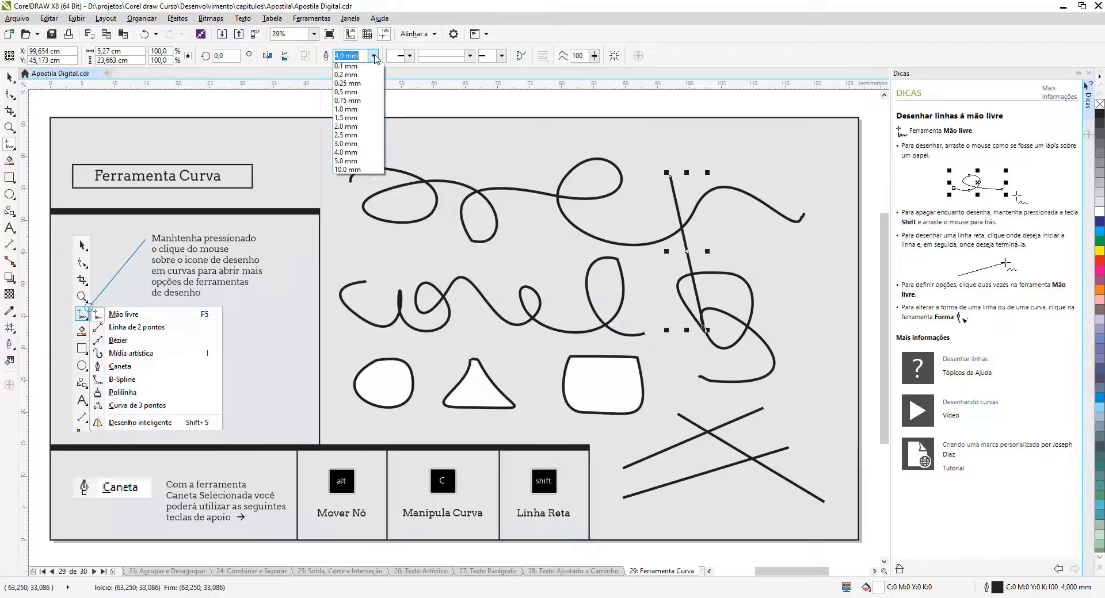
click(364, 128)
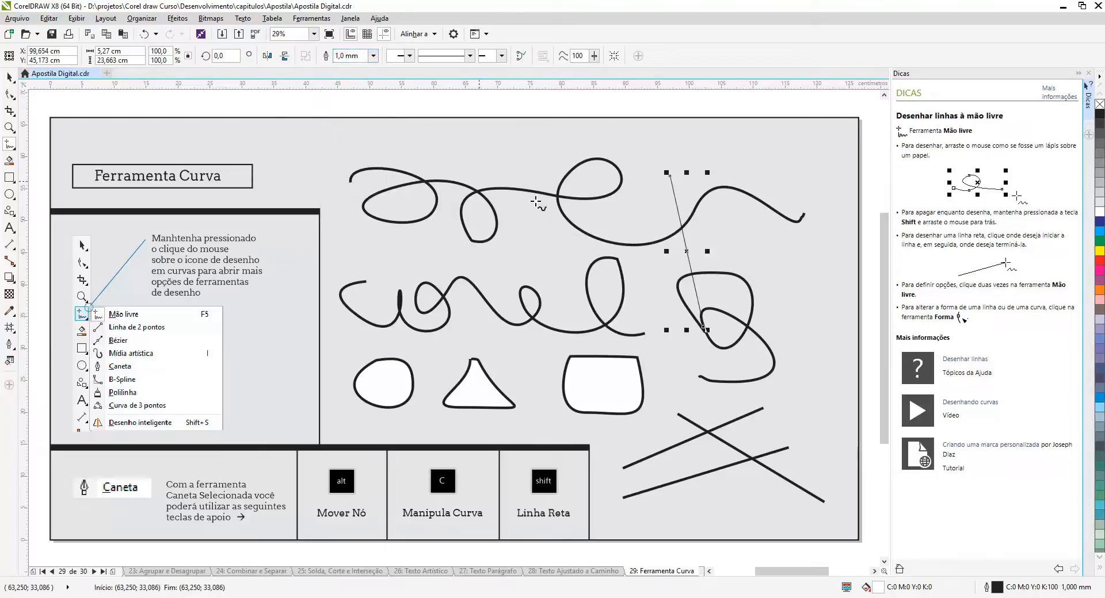
click(373, 55)
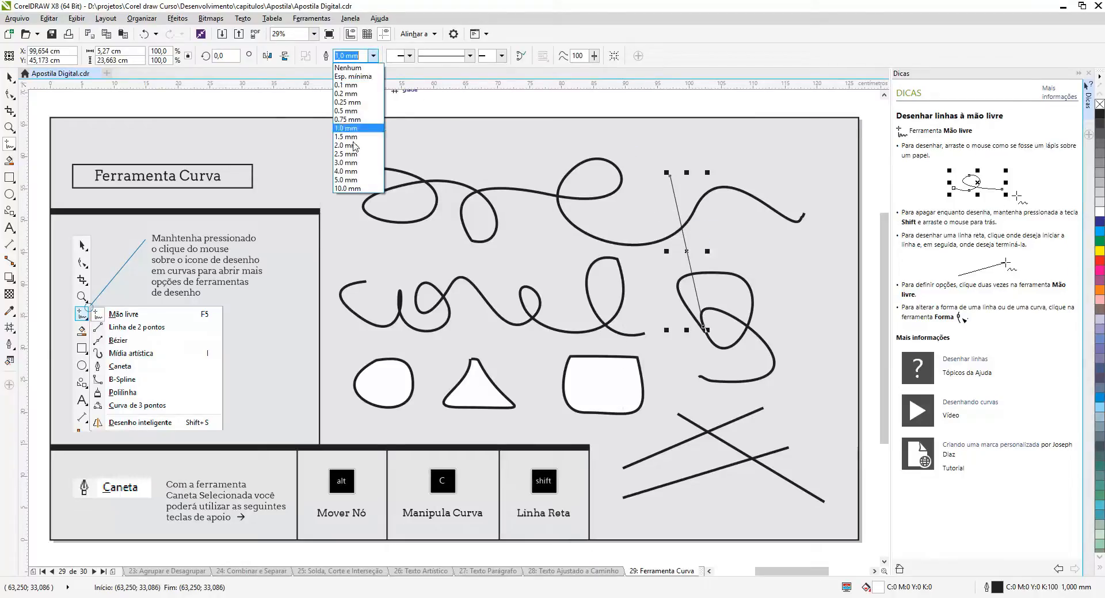
click(351, 185)
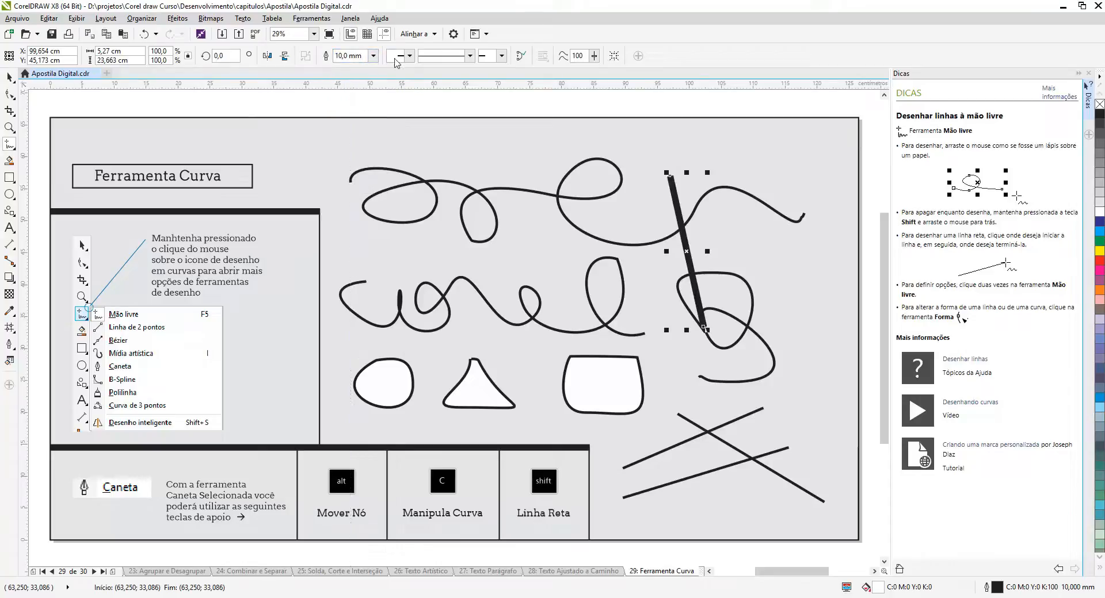
Try two dotted line styles on the steep line, one dense and one widely spaced, and apply the closely spaced dashed style
click(470, 56)
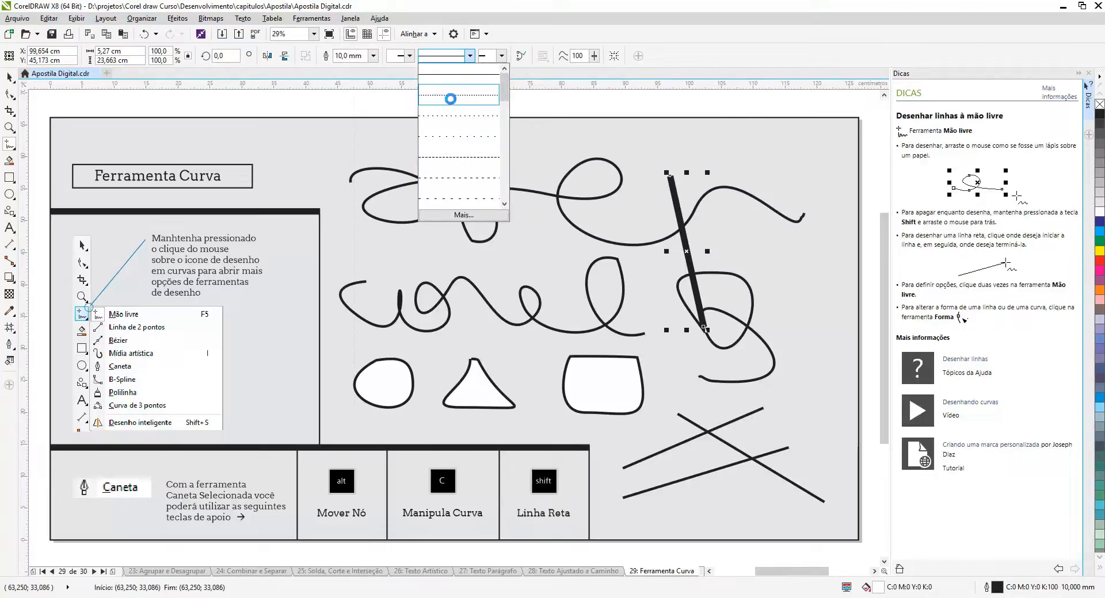
click(452, 104)
click(471, 56)
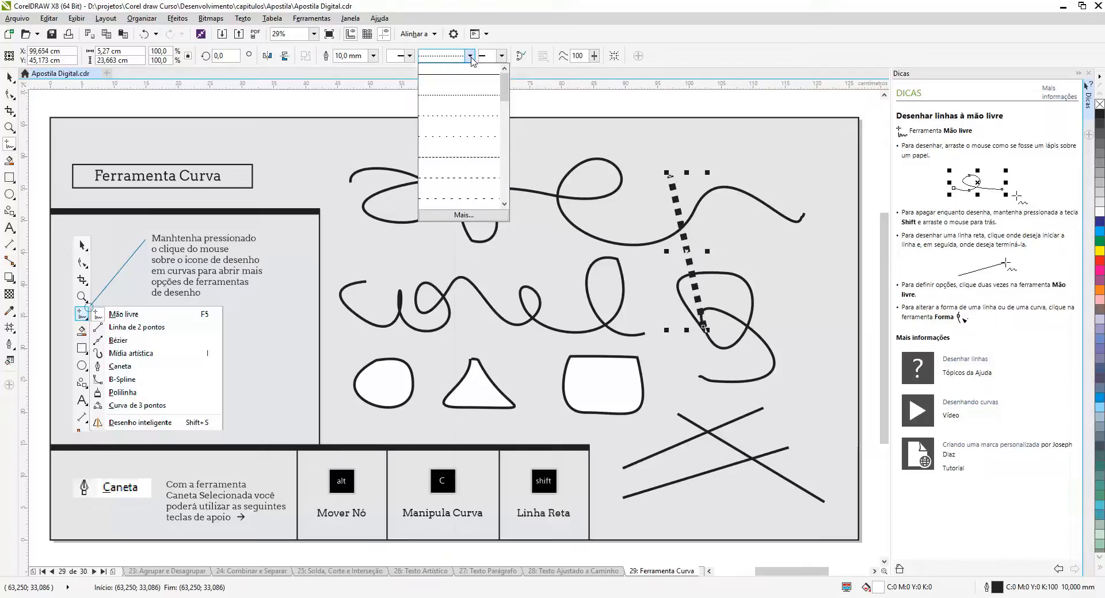
click(461, 144)
click(471, 56)
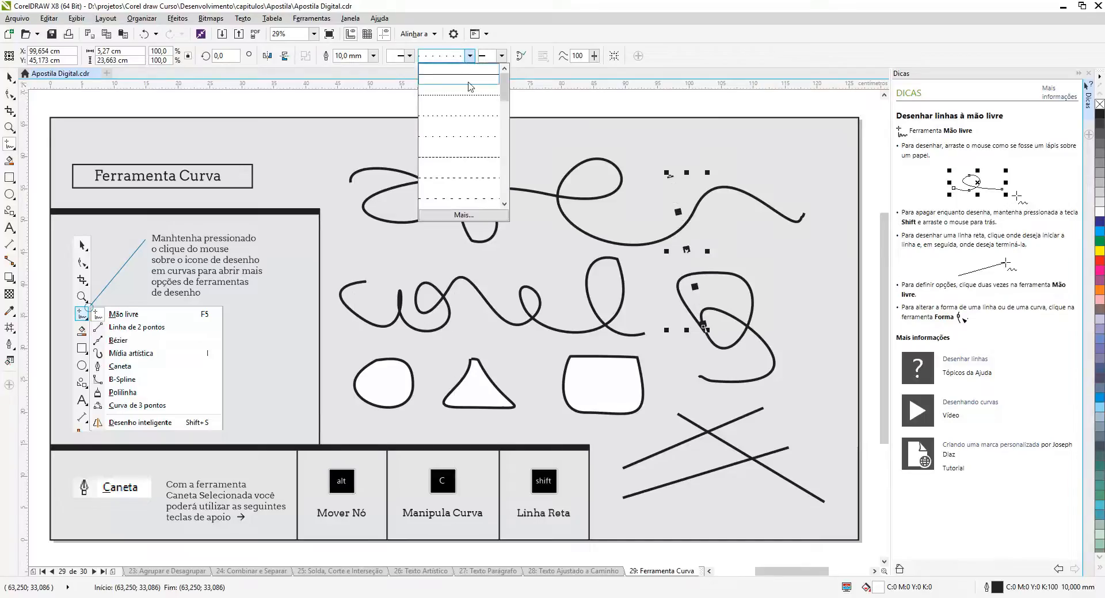
click(470, 151)
Edit the steep line's style by lengthening the repeating pattern and turning on squares to form two additional dashes
click(469, 57)
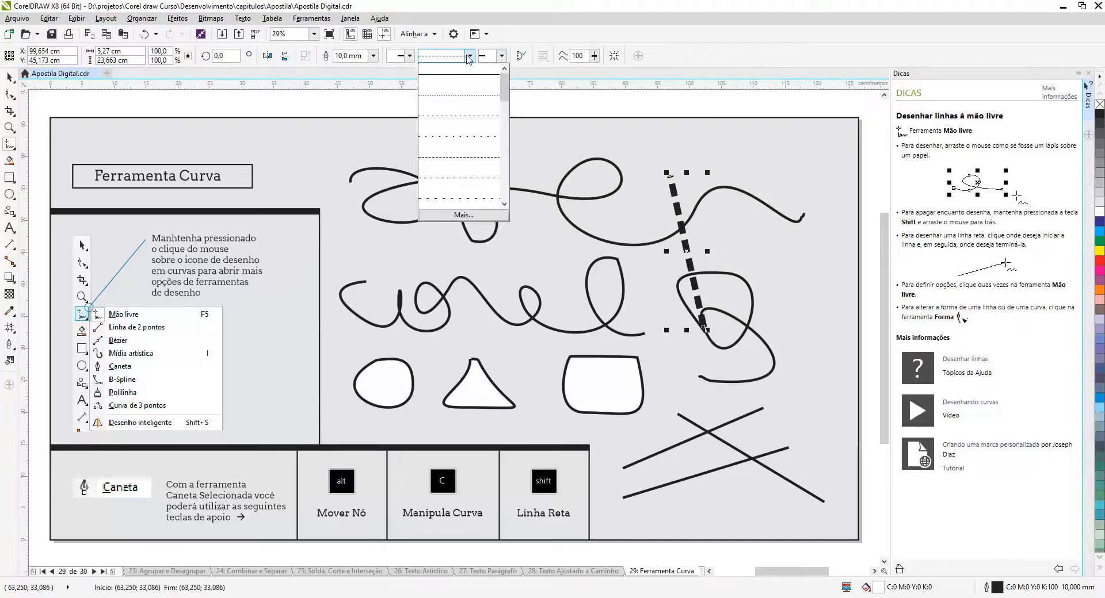
click(473, 215)
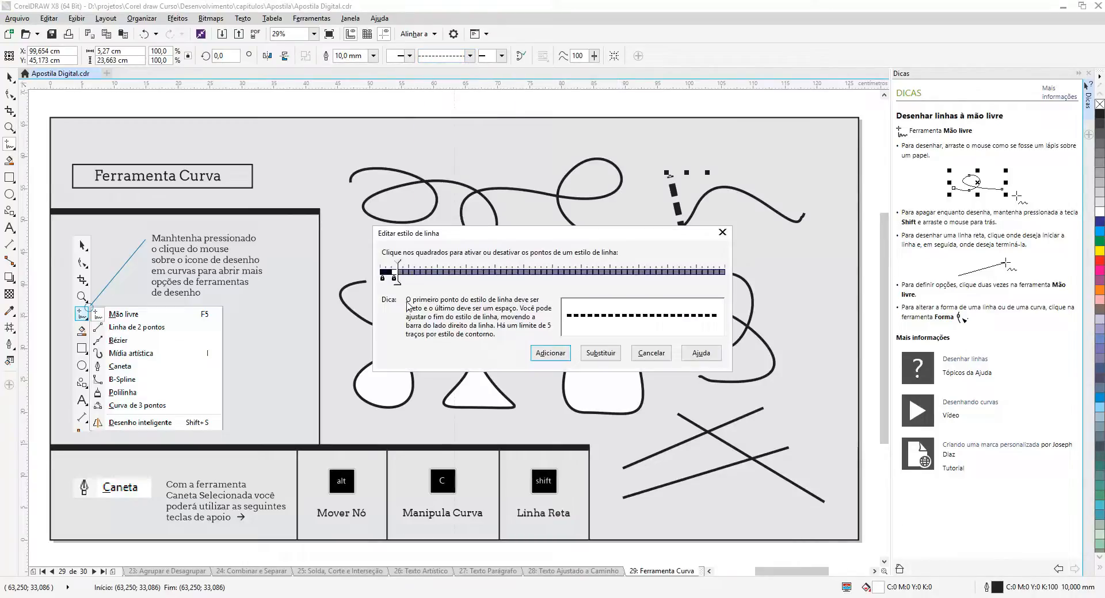
drag(398, 282, 442, 283)
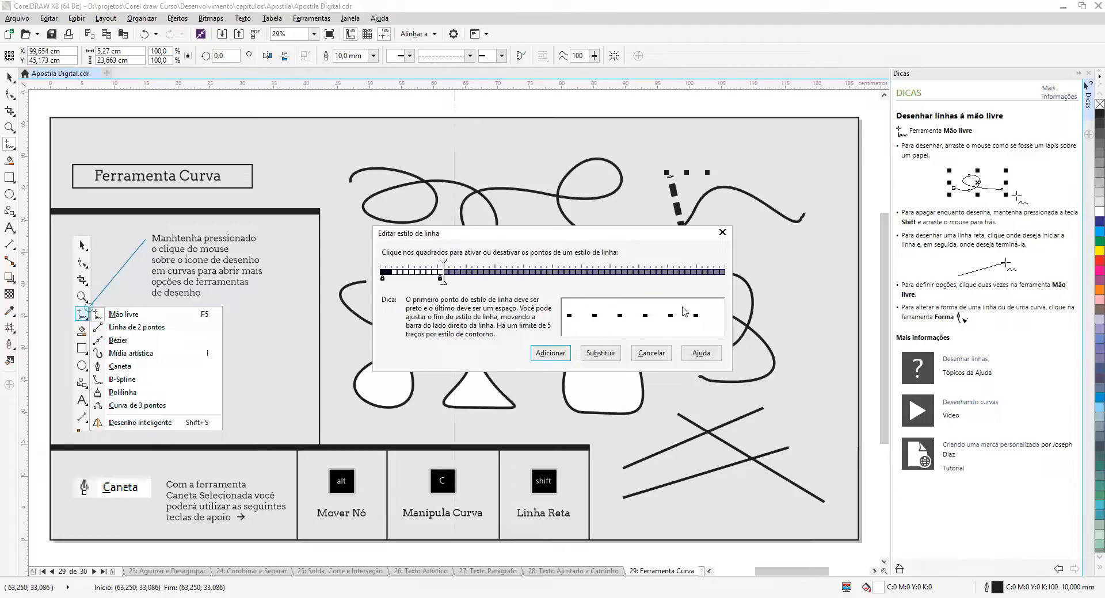
drag(442, 282, 478, 280)
click(457, 272)
click(452, 271)
click(411, 271)
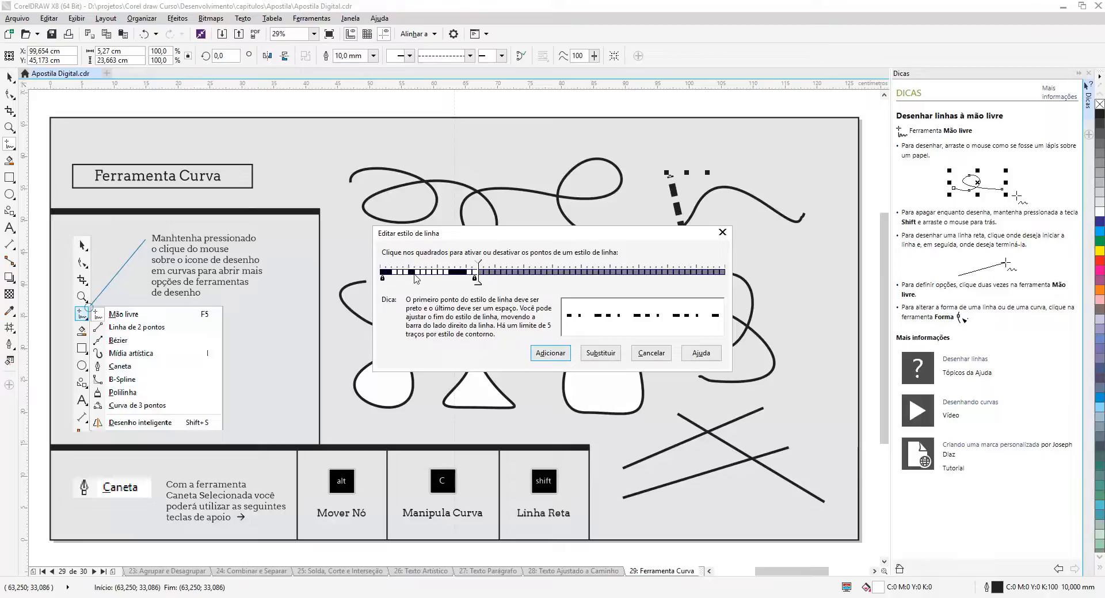
click(418, 272)
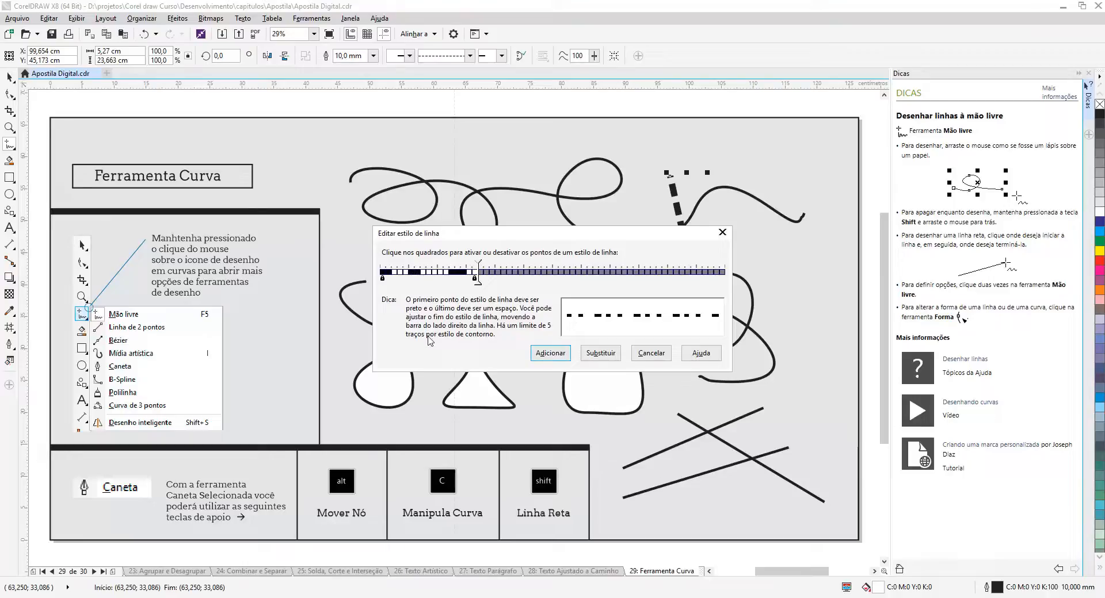
Rework the pattern's extra dashes, extend its end further, and add the custom style to the steep line
click(418, 272)
click(452, 272)
click(457, 272)
drag(478, 281, 515, 279)
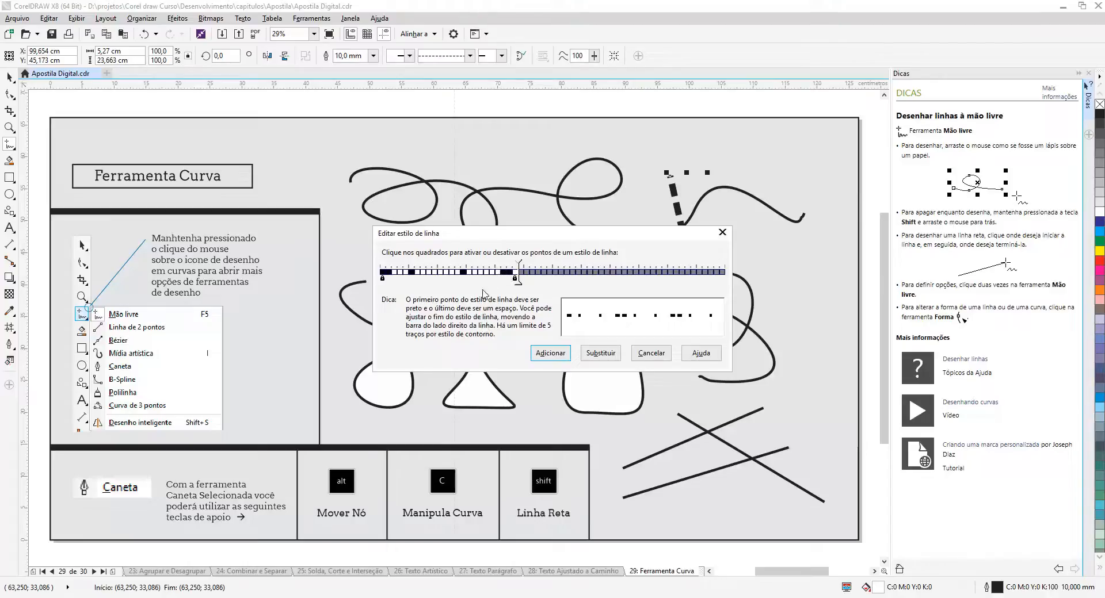
click(551, 353)
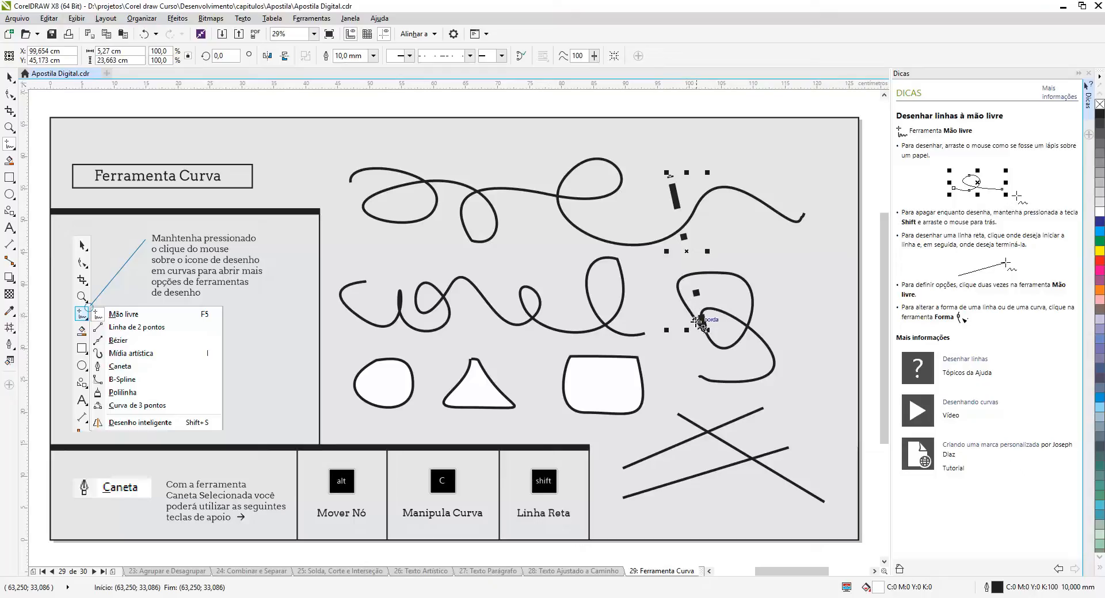
Try a 2.0 mm outline width on the custom-dashed line and settle on 4.0 mm
click(373, 56)
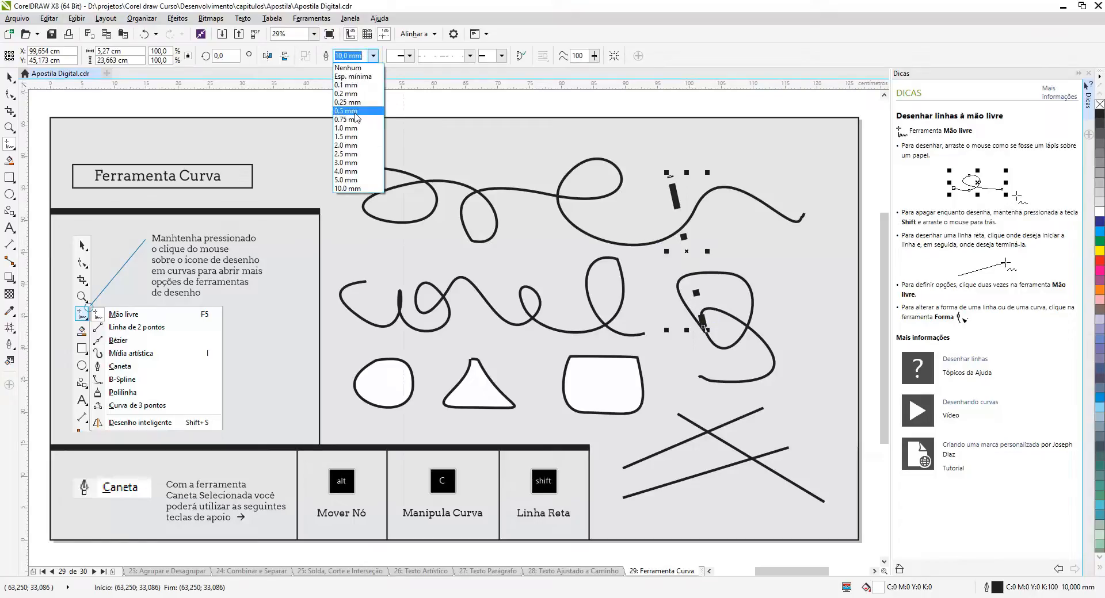
click(357, 145)
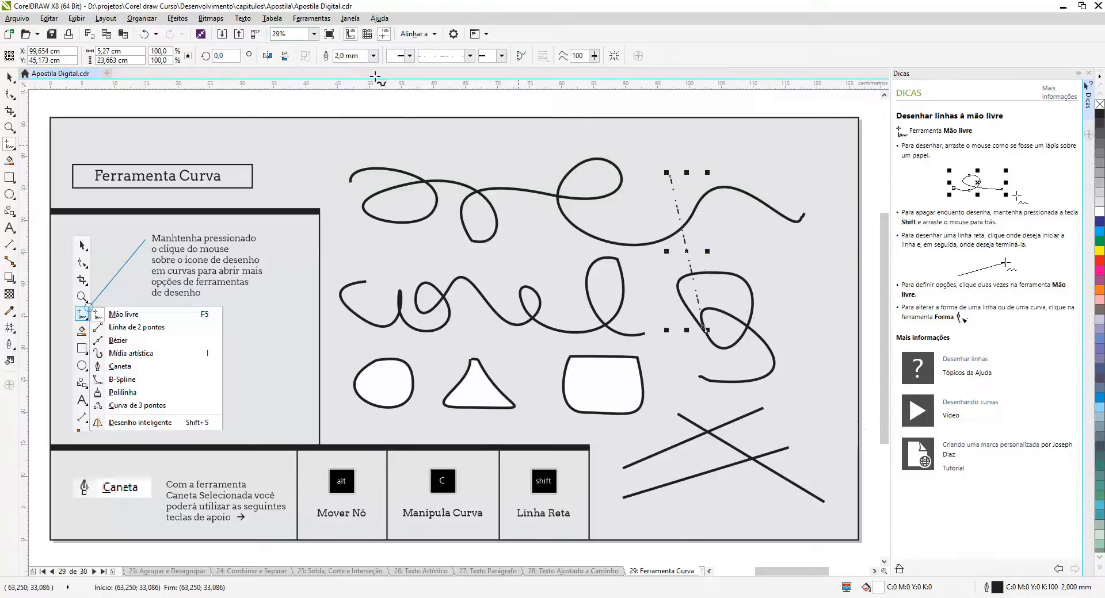
click(373, 56)
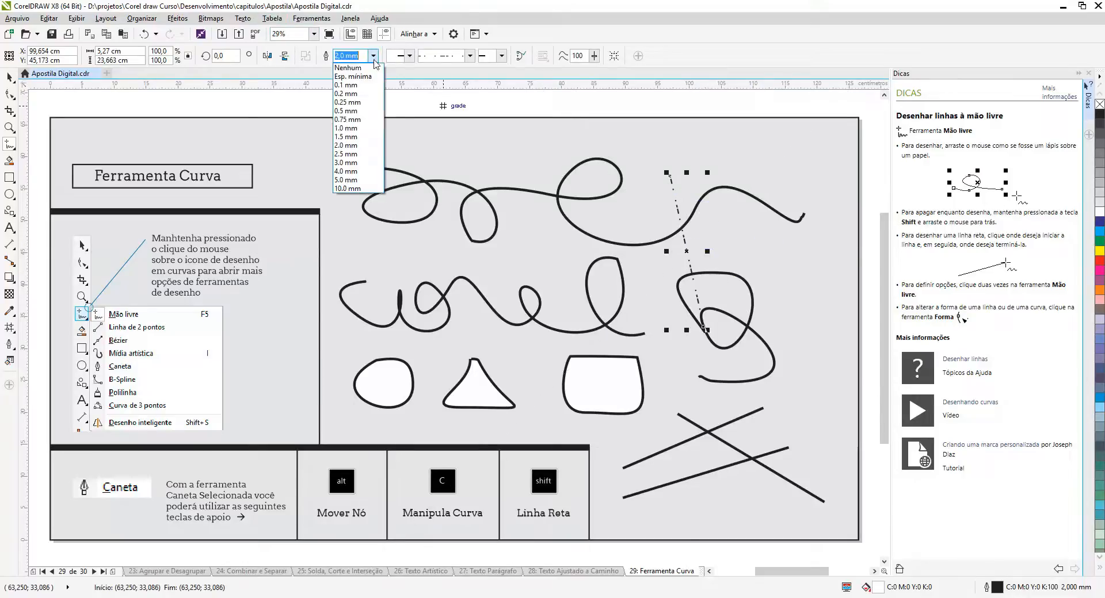
click(360, 170)
click(668, 177)
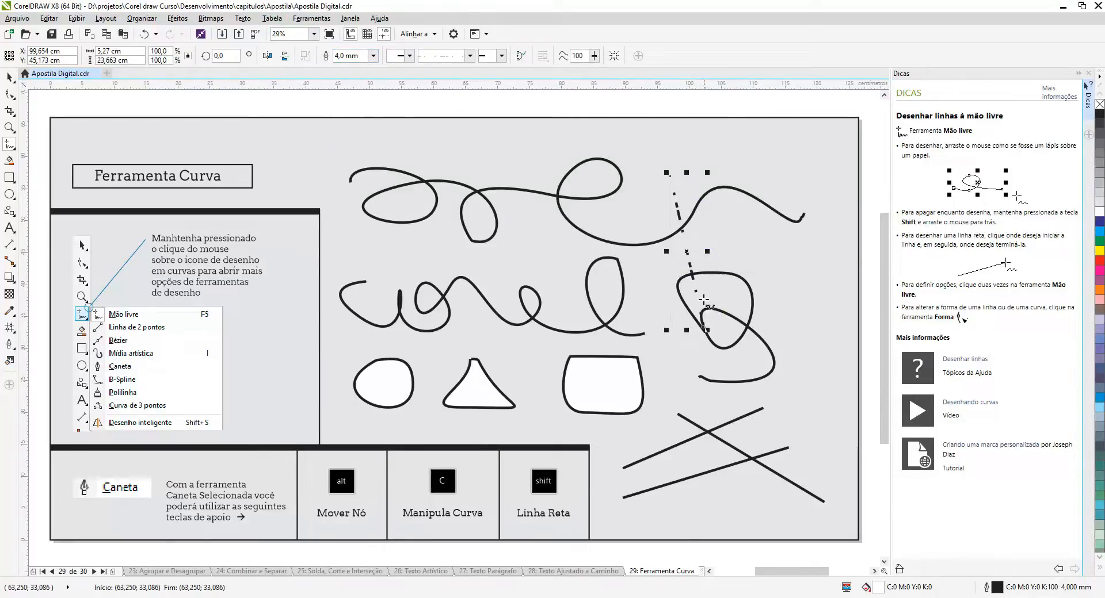
Draw a short, slightly sloping straight line about 7.6 cm wide beside the dashed line, above the letter D
click(725, 245)
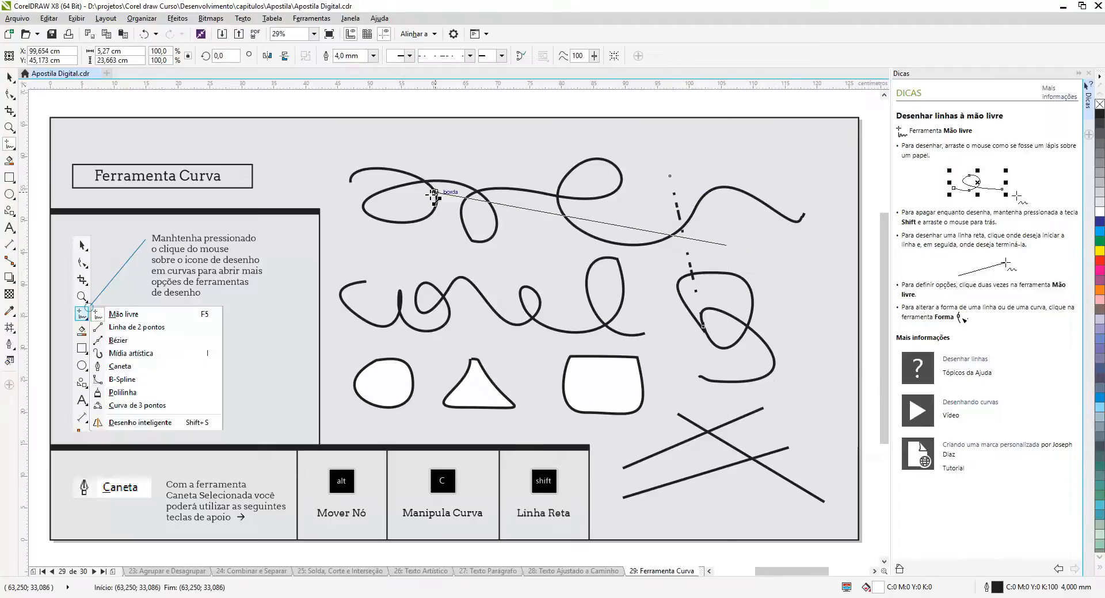
click(750, 251)
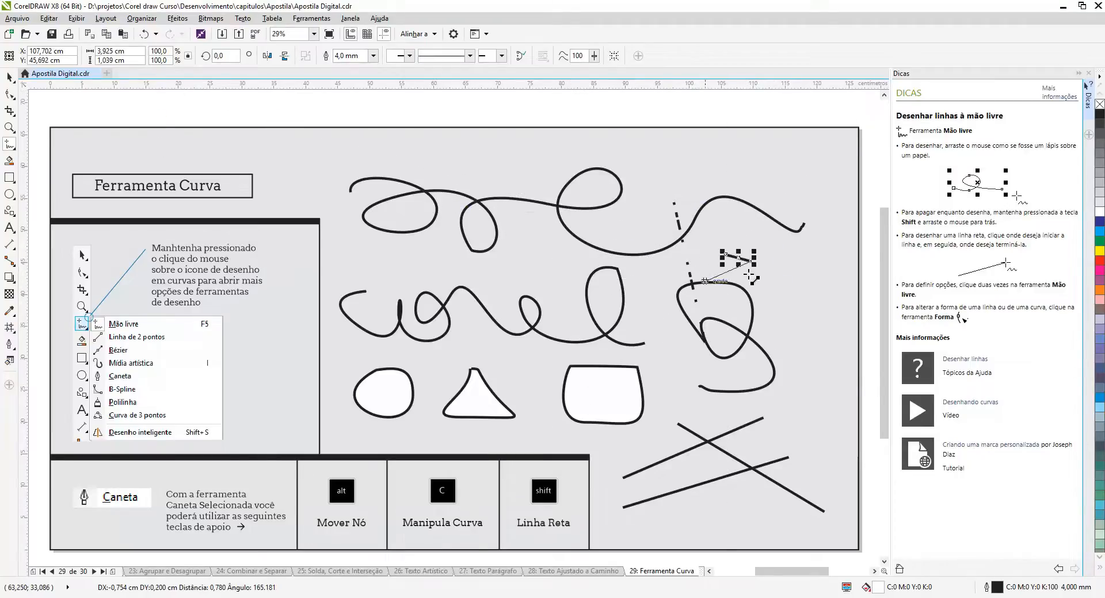
click(775, 268)
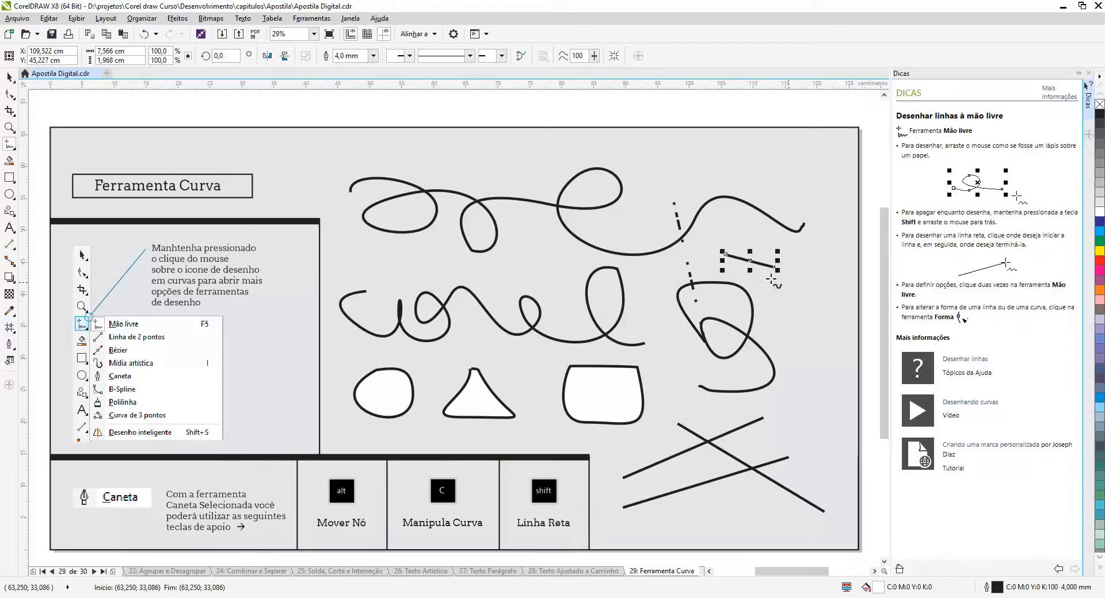
Add a curled arrowhead to the end of the top looping curve and a solid triangular arrowhead to its start
click(10, 77)
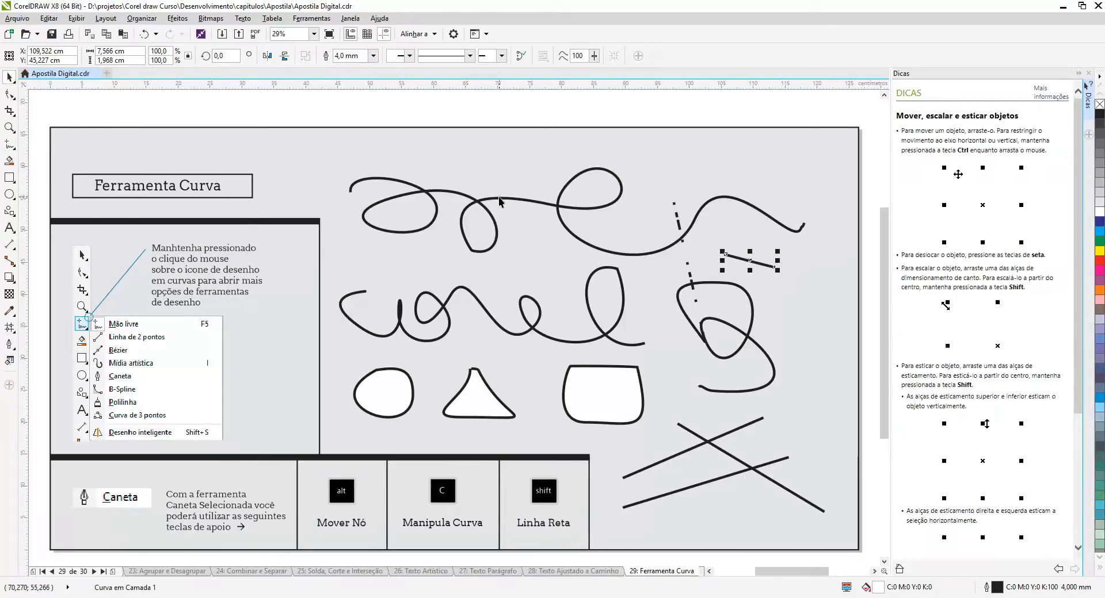
click(498, 197)
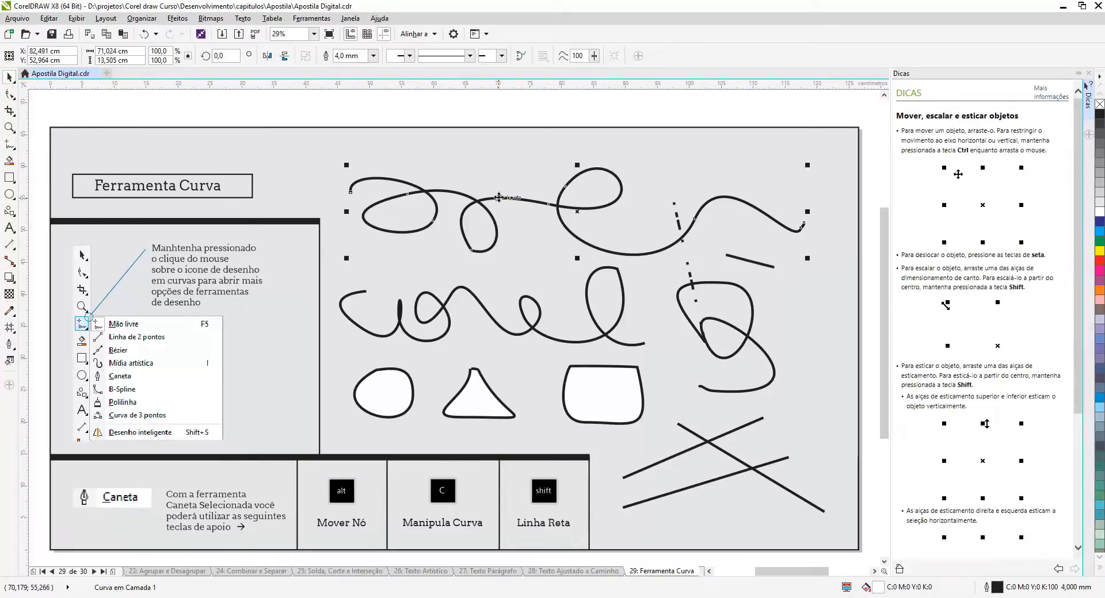
click(471, 56)
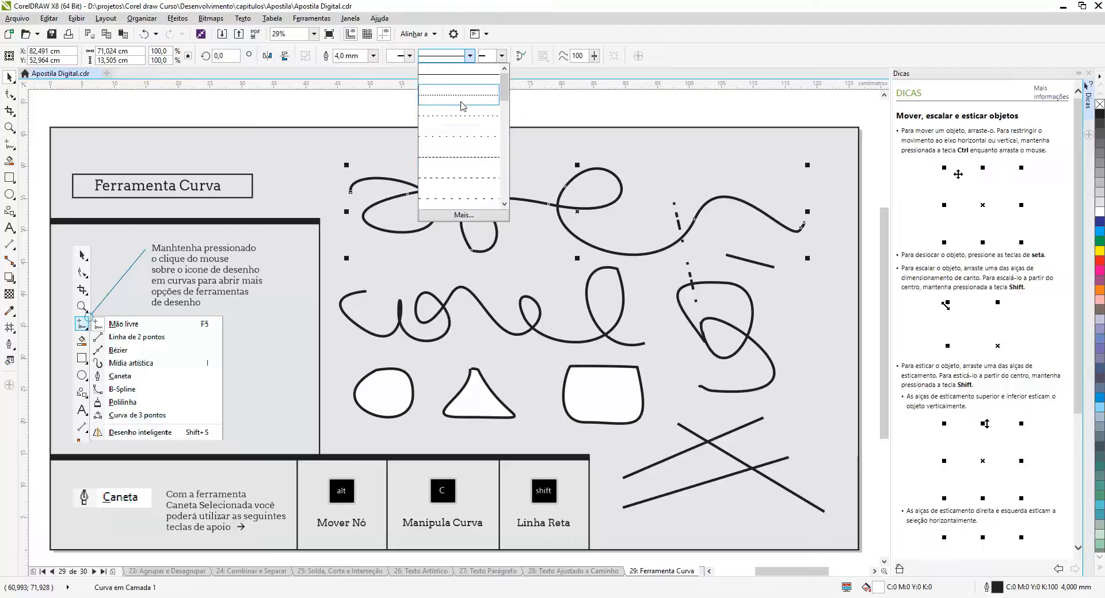
click(491, 49)
click(503, 56)
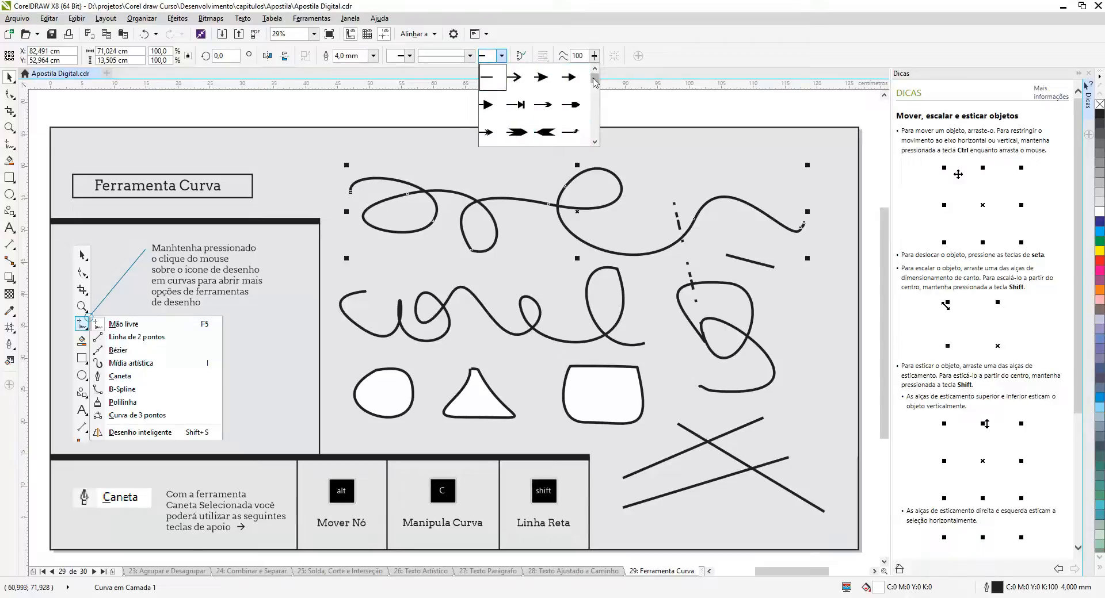
drag(595, 82, 595, 91)
click(574, 82)
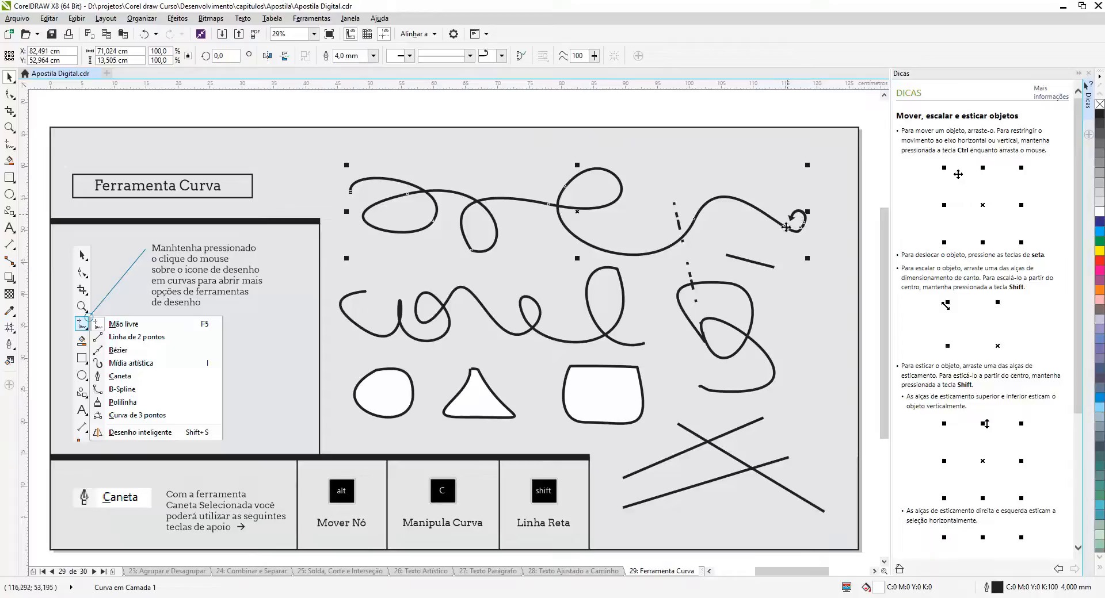
click(410, 56)
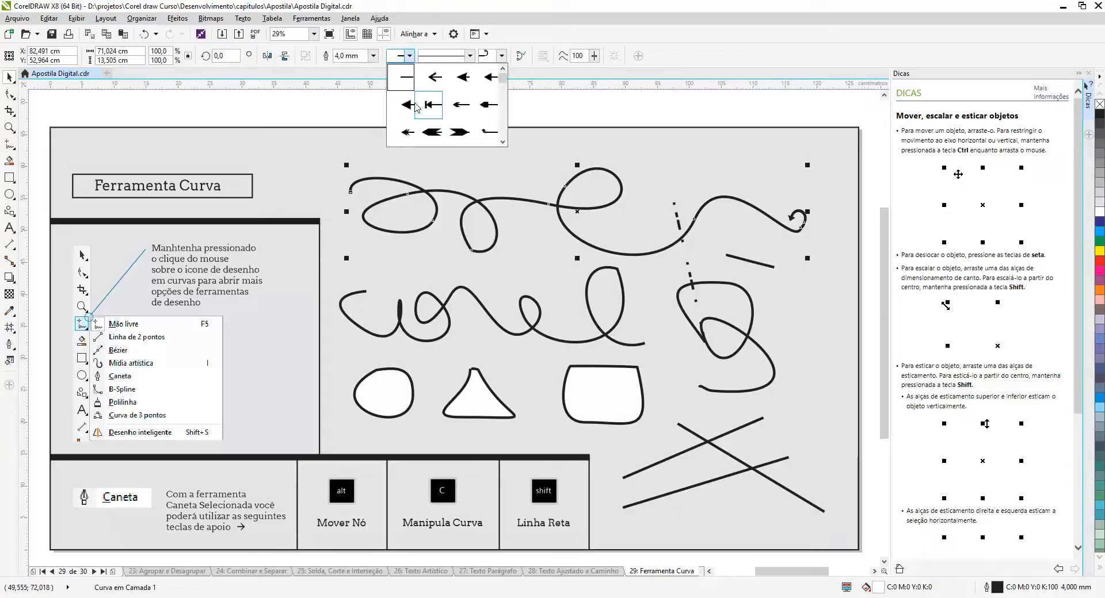
click(410, 104)
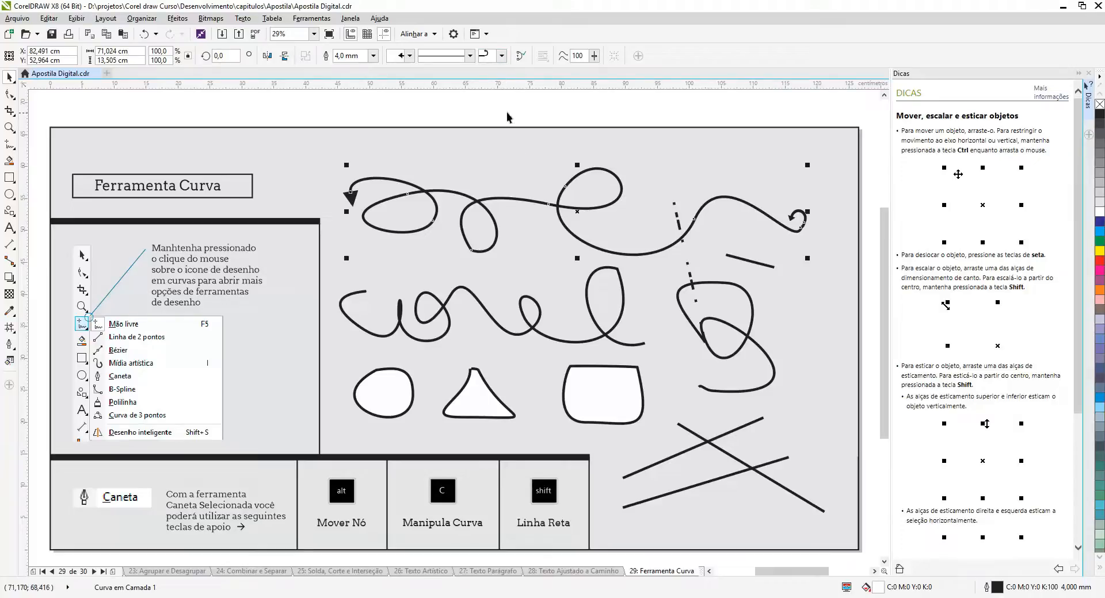
Close the top looping curve and the letter D curve with straight segments joining each one's endpoints
click(521, 56)
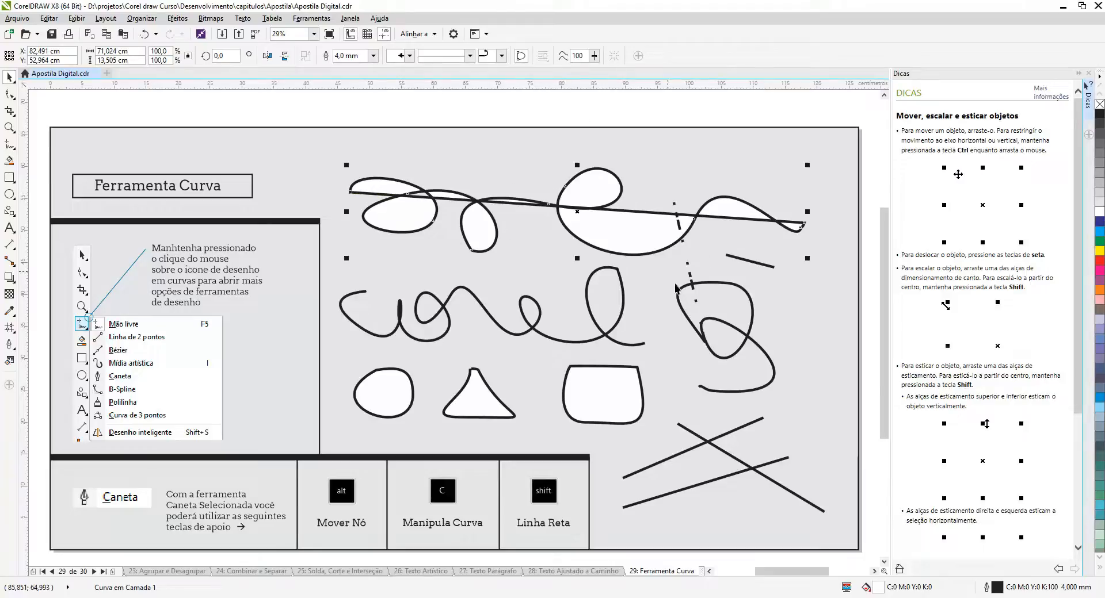
click(752, 336)
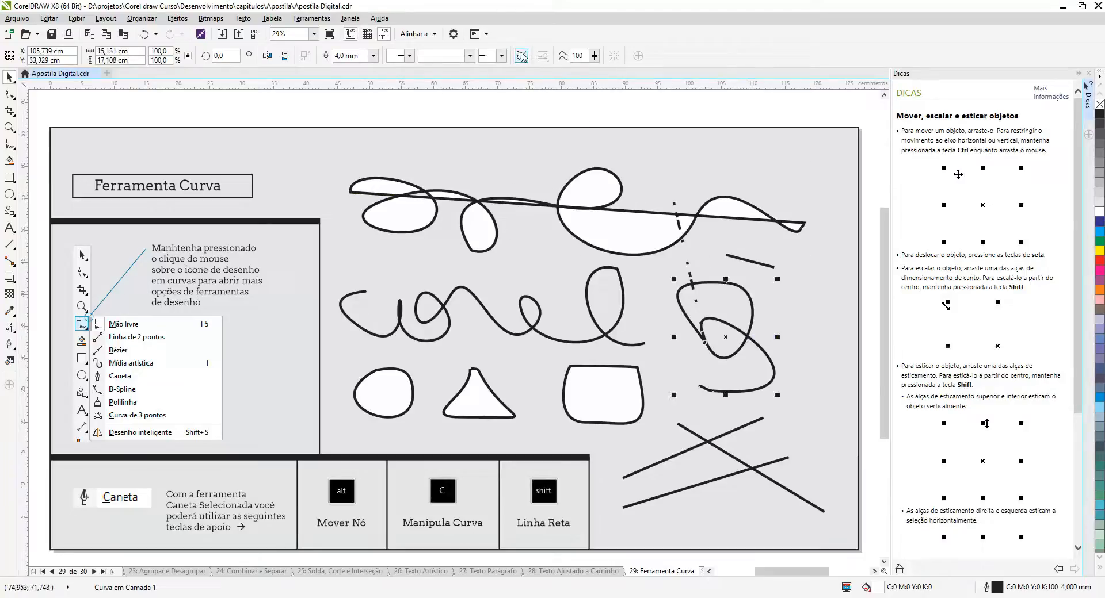
click(521, 56)
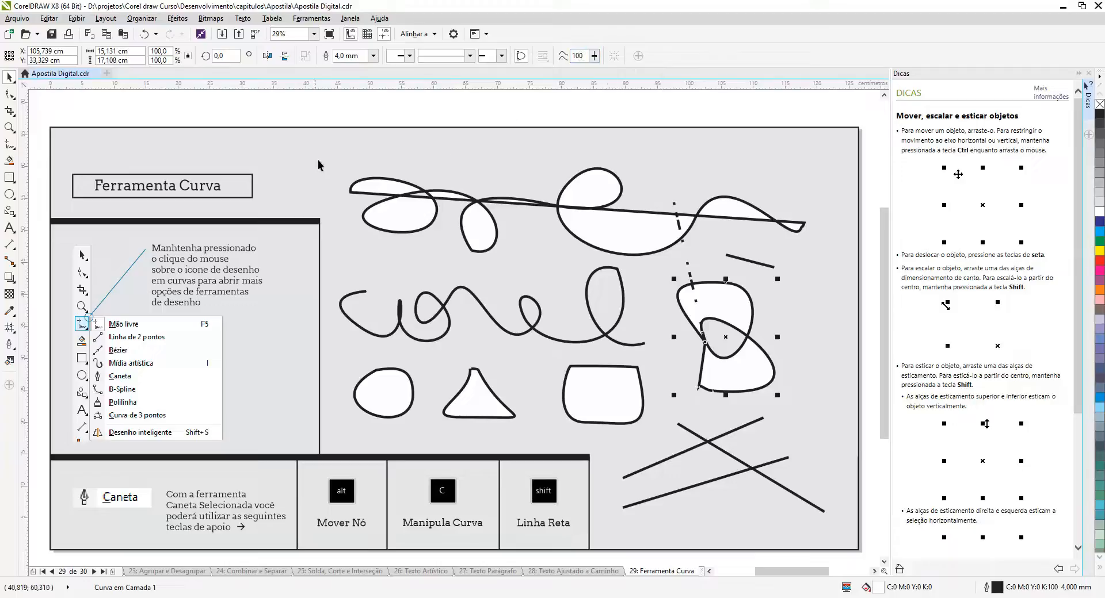
Delete the curves and short lines above the row of closed shapes, including the letter D
drag(329, 145, 805, 416)
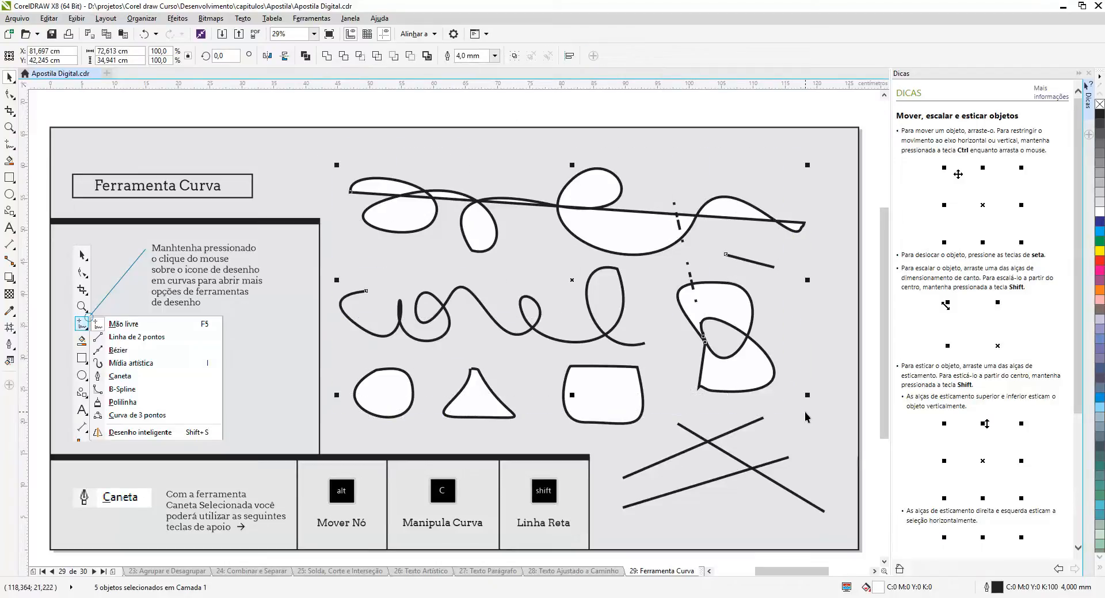
key(Delete)
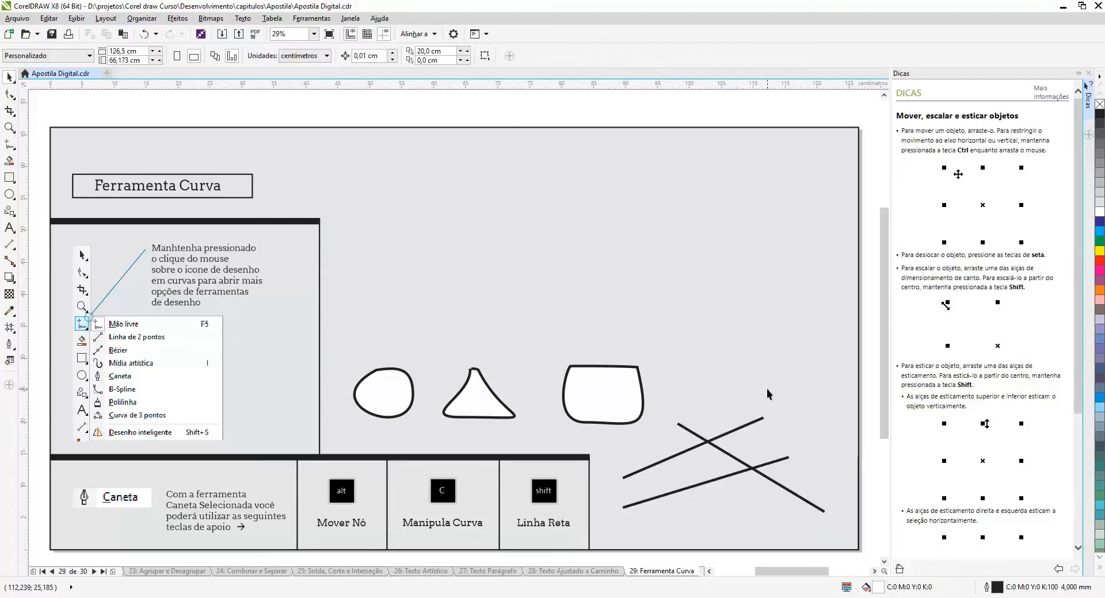
Set freehand smoothing to 12 and draw a wavy freehand line about 59.8 cm wide and 9.1 cm high across the upper page
click(10, 144)
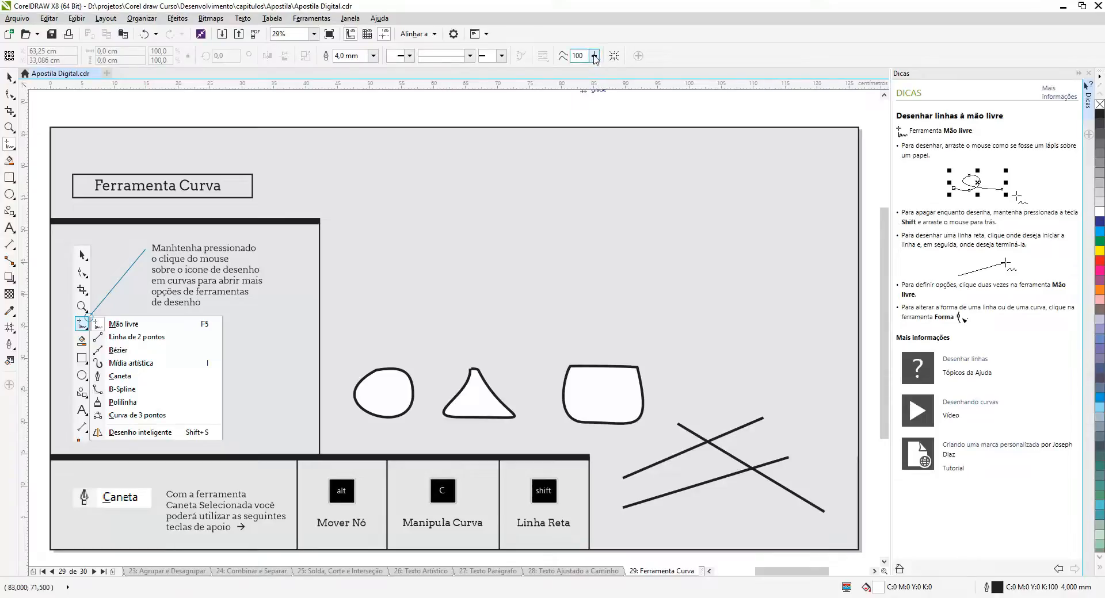
click(595, 57)
mouse_move(373, 205)
mouse_down()
mouse_move(408, 173)
mouse_move(444, 201)
mouse_move(489, 178)
mouse_move(535, 185)
mouse_move(584, 220)
mouse_move(617, 175)
mouse_move(670, 223)
mouse_move(695, 177)
mouse_move(721, 183)
mouse_move(757, 225)
mouse_up()
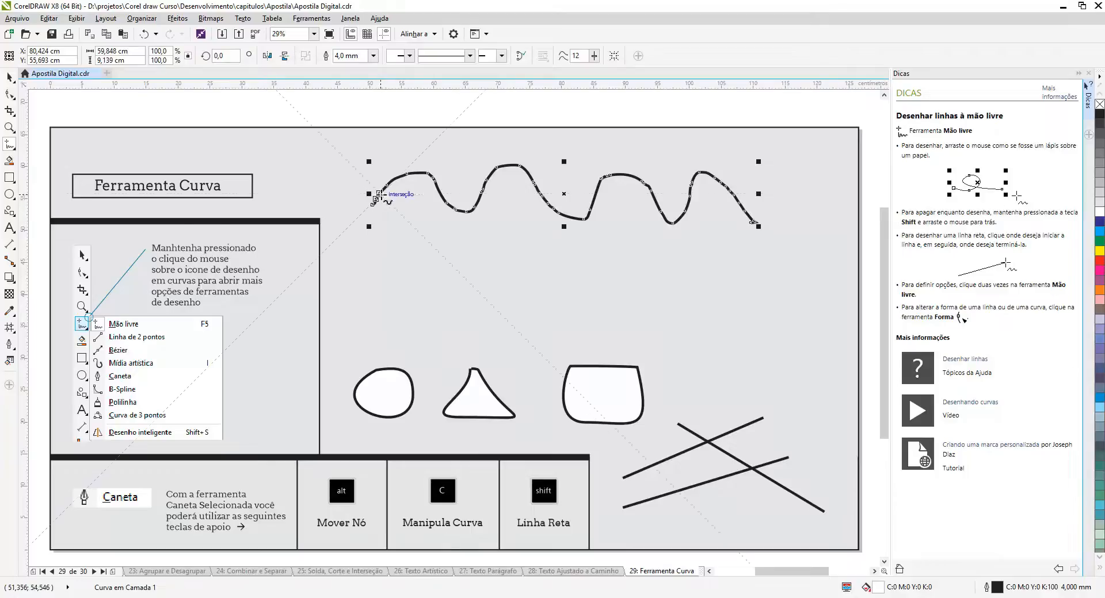
Reshape the wavy line's first crest by moving a node on its rise downward and a node on its descent outward
scroll(382, 197, up, 2)
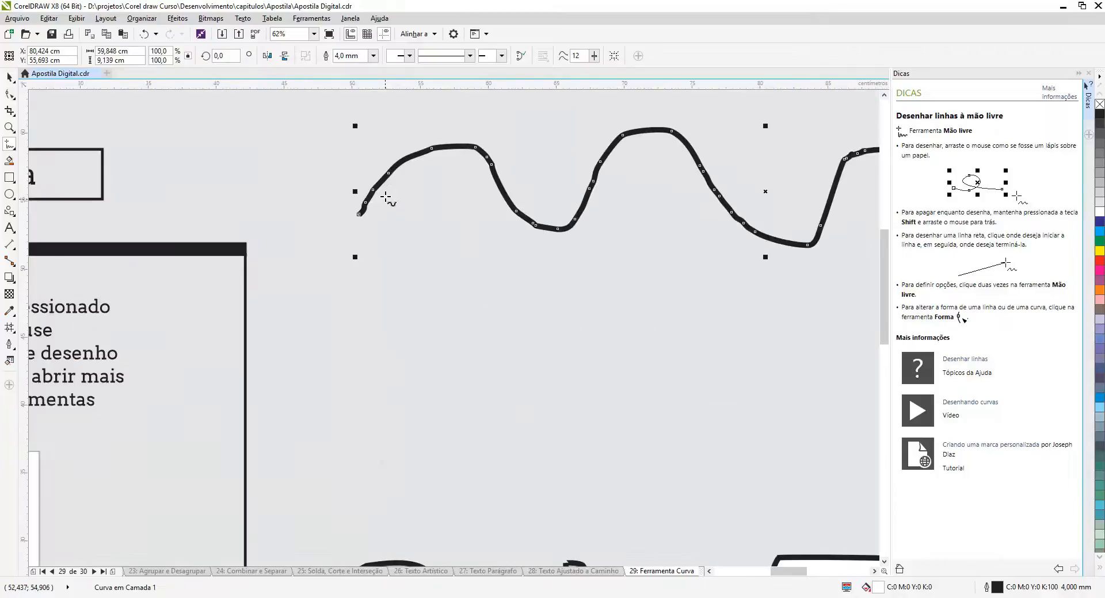
click(10, 96)
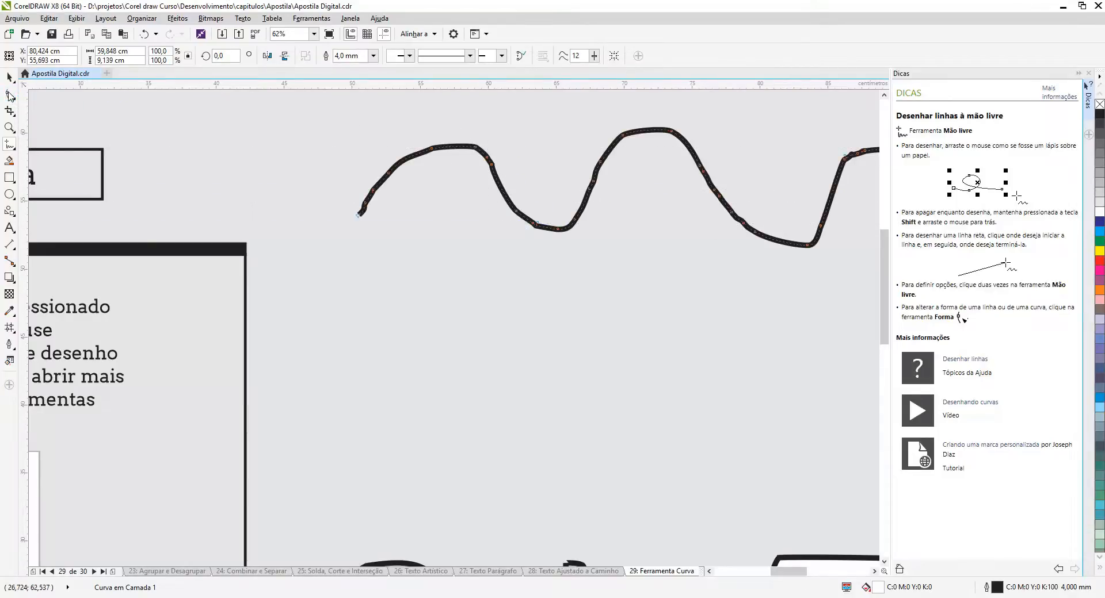
click(389, 172)
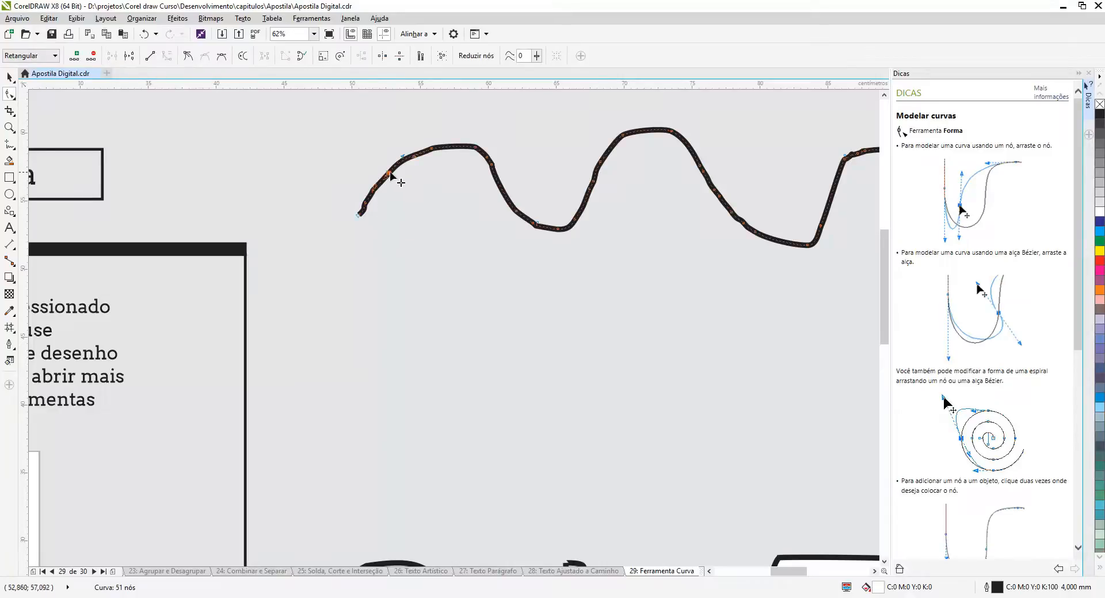
drag(389, 173, 407, 199)
drag(492, 167, 510, 158)
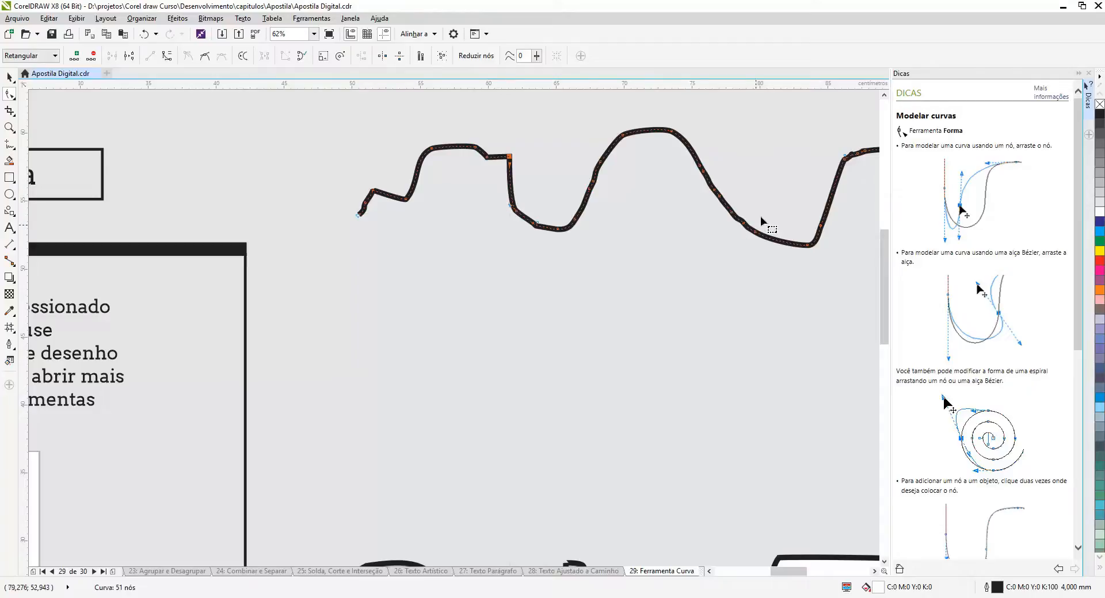
Set freehand smoothing to 100 and draw a second wavy line about 64 cm wide and 7 cm high below the first
click(9, 144)
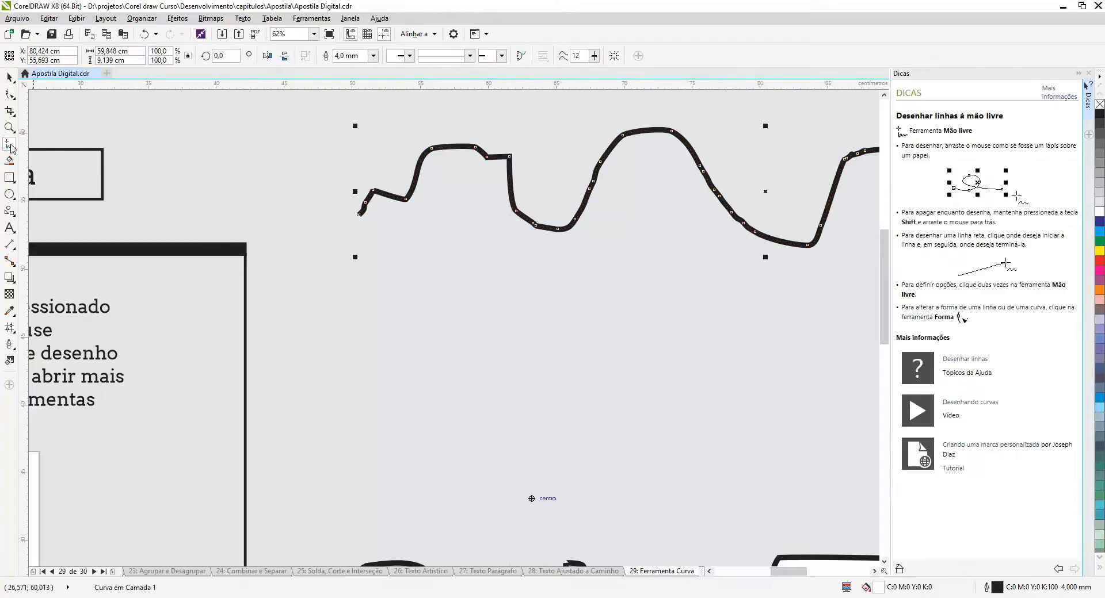
click(594, 56)
drag(596, 73, 656, 72)
click(637, 222)
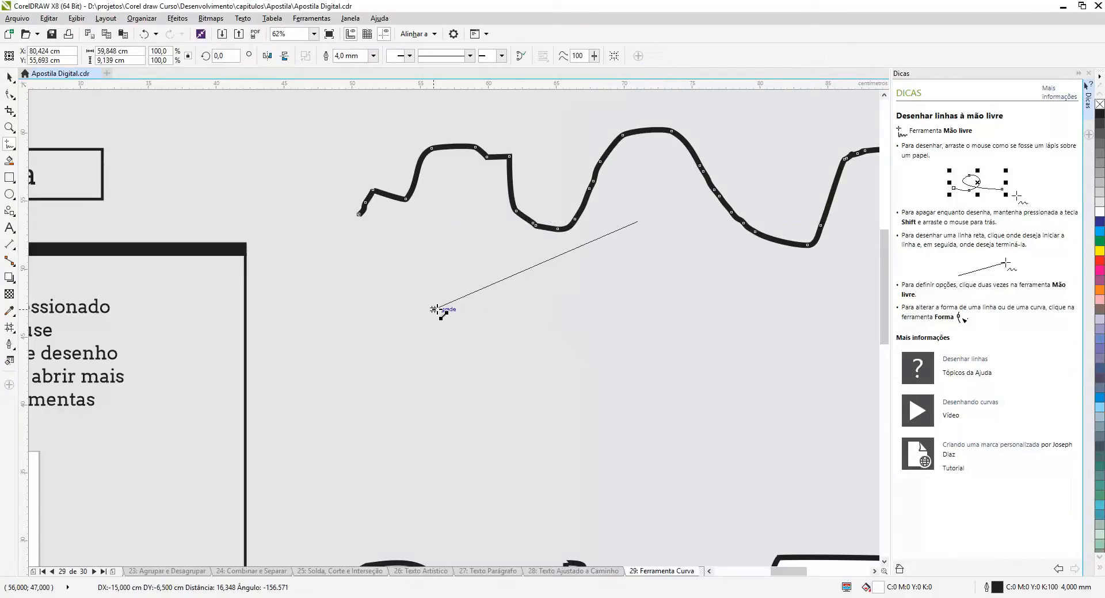
key(Escape)
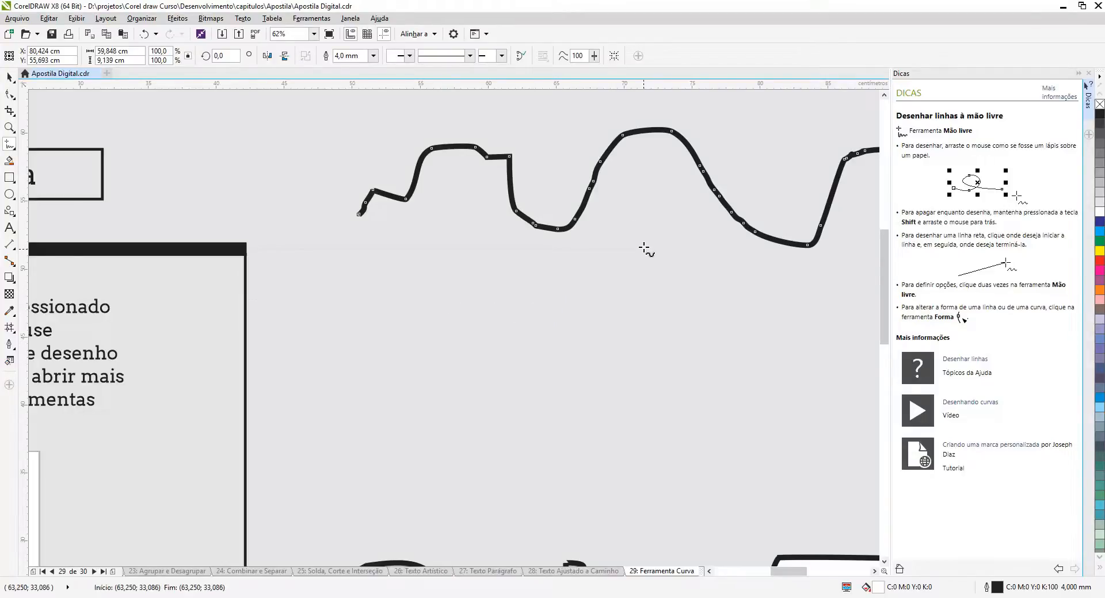
key(shift+F4)
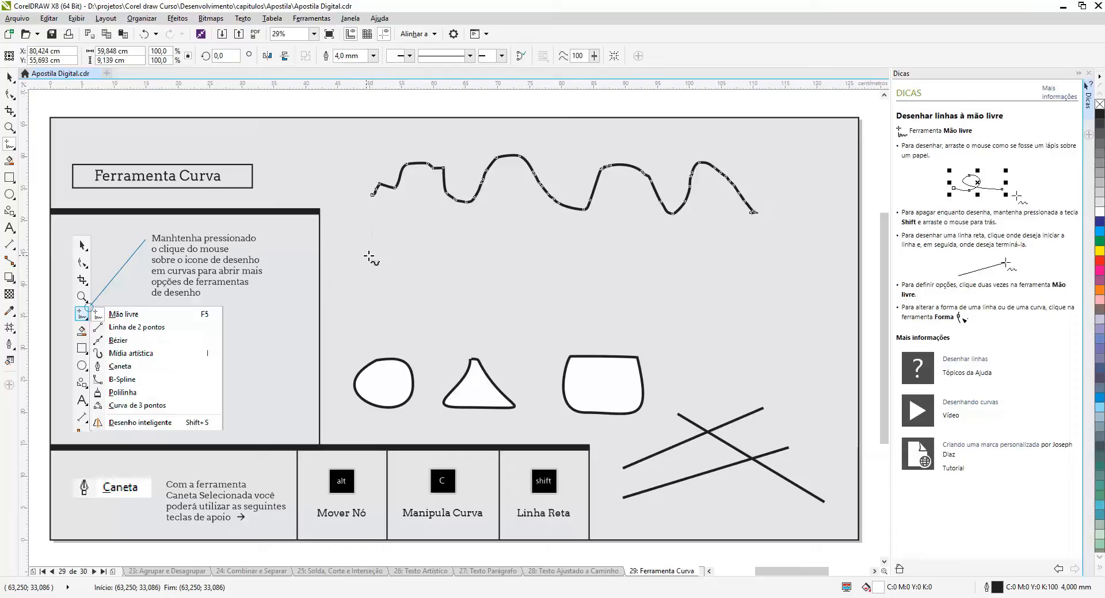
mouse_move(366, 259)
mouse_down()
mouse_move(394, 236)
mouse_move(472, 269)
mouse_move(505, 241)
mouse_move(594, 265)
mouse_move(616, 239)
mouse_move(663, 266)
mouse_move(709, 243)
mouse_move(751, 244)
mouse_move(775, 275)
mouse_up()
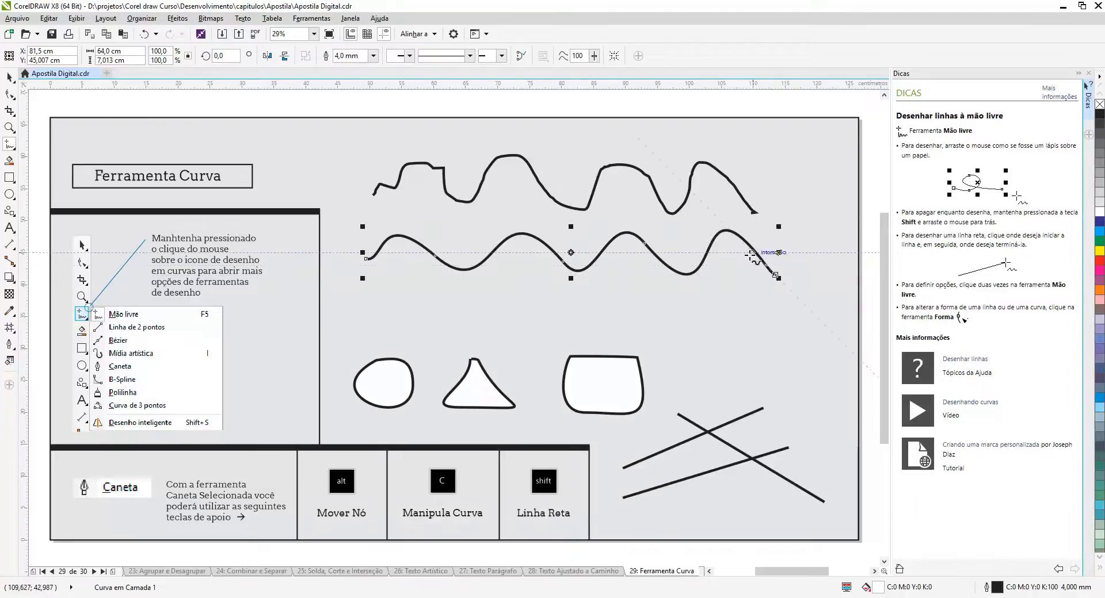
Compare the nodes along the lower and upper wavy lines and examine the freehand smoothing control
scroll(751, 253, up, 2)
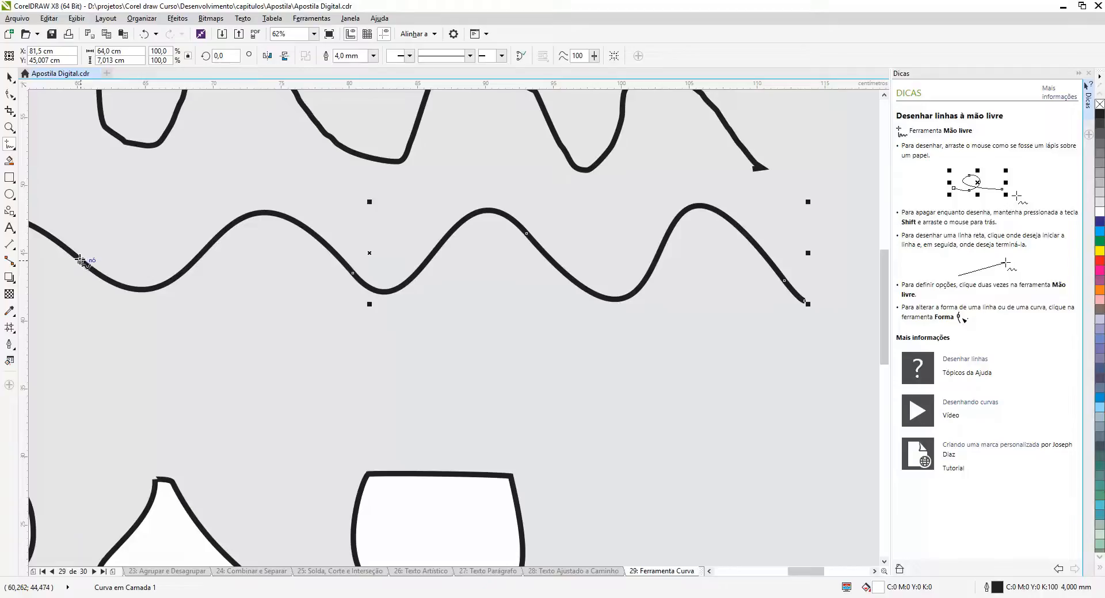
scroll(205, 313, down, 1)
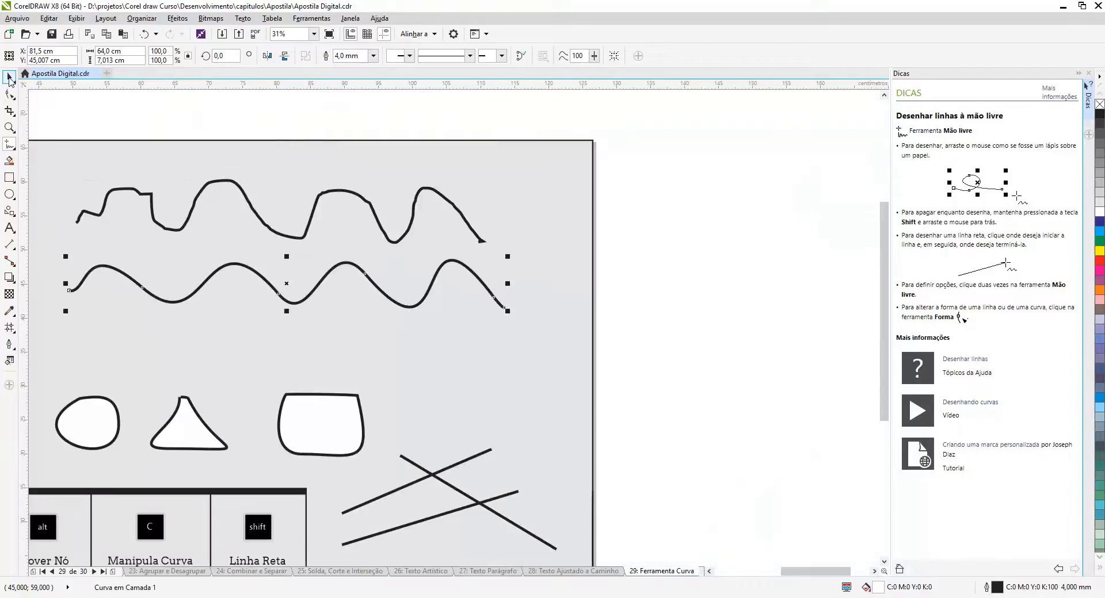
click(9, 77)
click(246, 196)
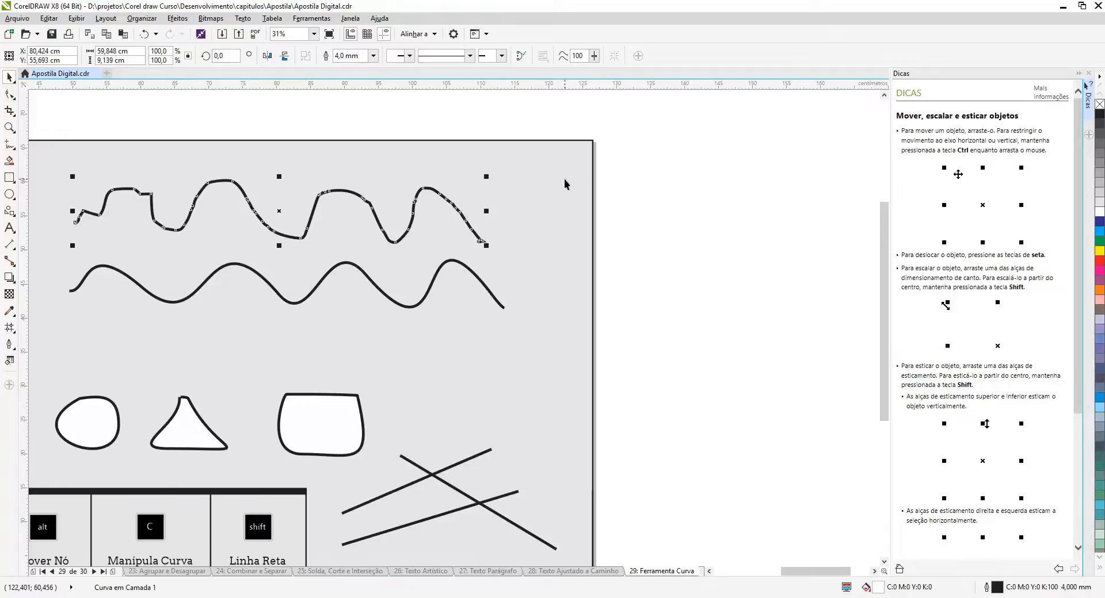
click(595, 56)
click(544, 230)
key(shift+F4)
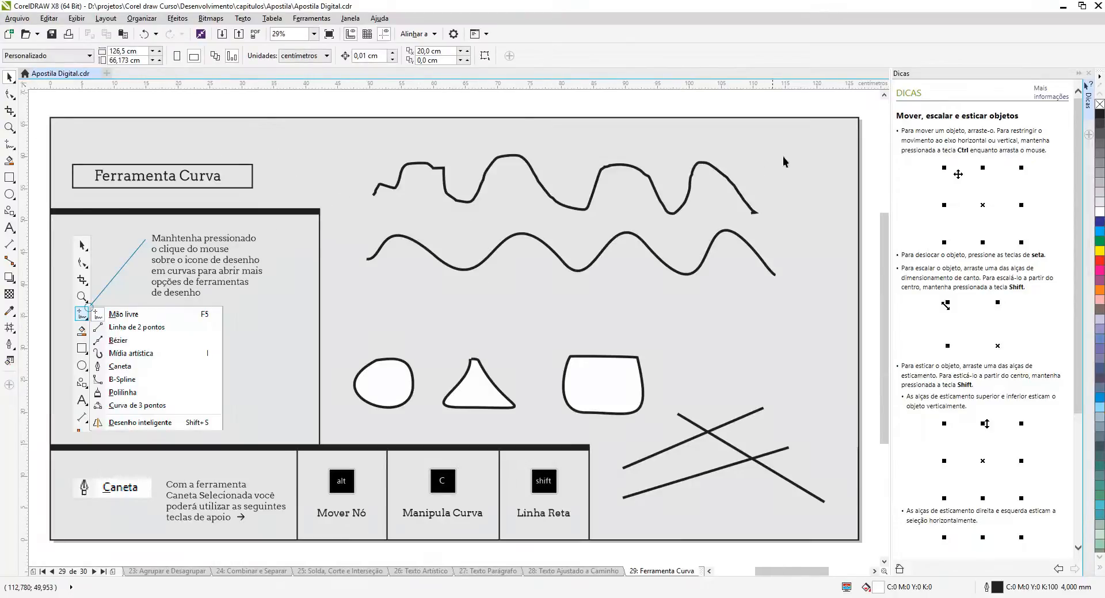
Delete both wavy lines, the three closed shapes and the crossing straight lines from the page
drag(814, 143, 343, 432)
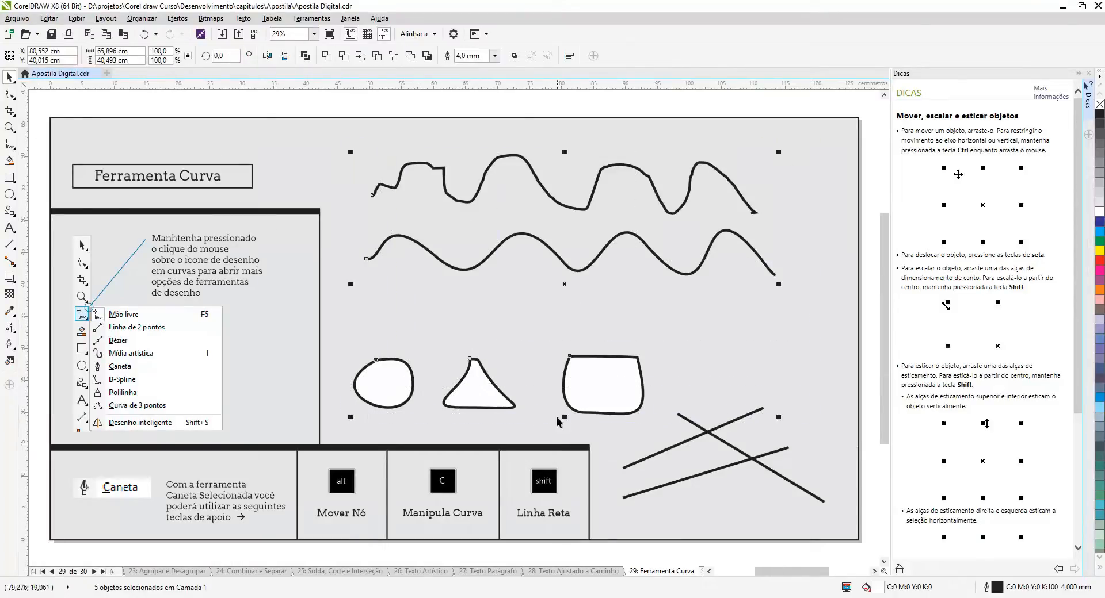
key(Delete)
drag(615, 352, 840, 523)
key(Delete)
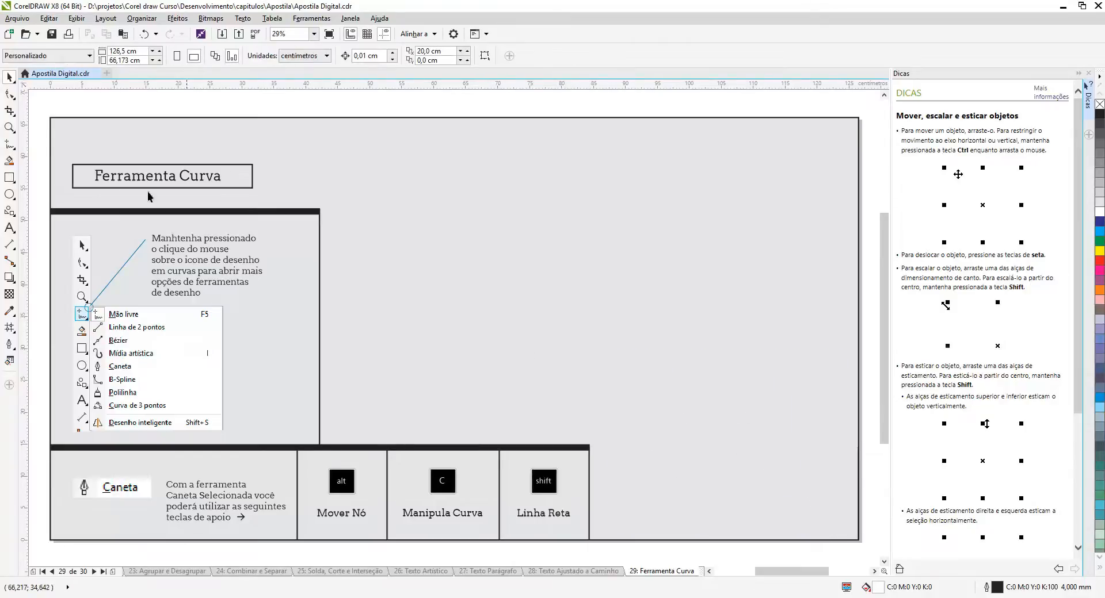
Draw five crossing straight lines with the 2-Point Line tool: two nearly horizontal, two steep diagonals and one nearly vertical about 25 cm long
click(8, 146)
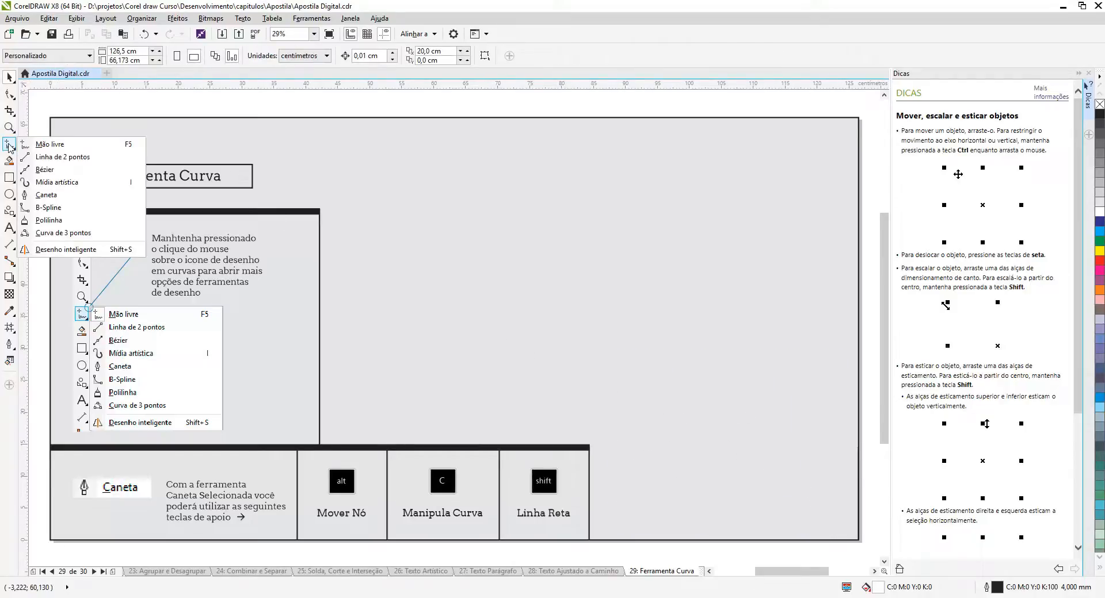
click(41, 158)
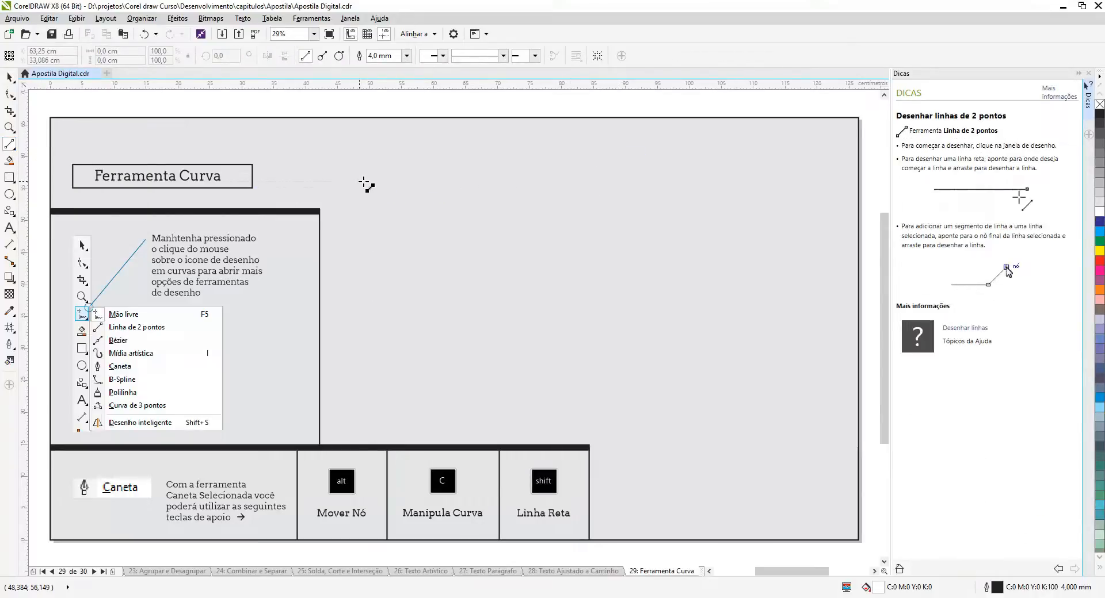
drag(362, 183, 666, 171)
drag(359, 221, 689, 272)
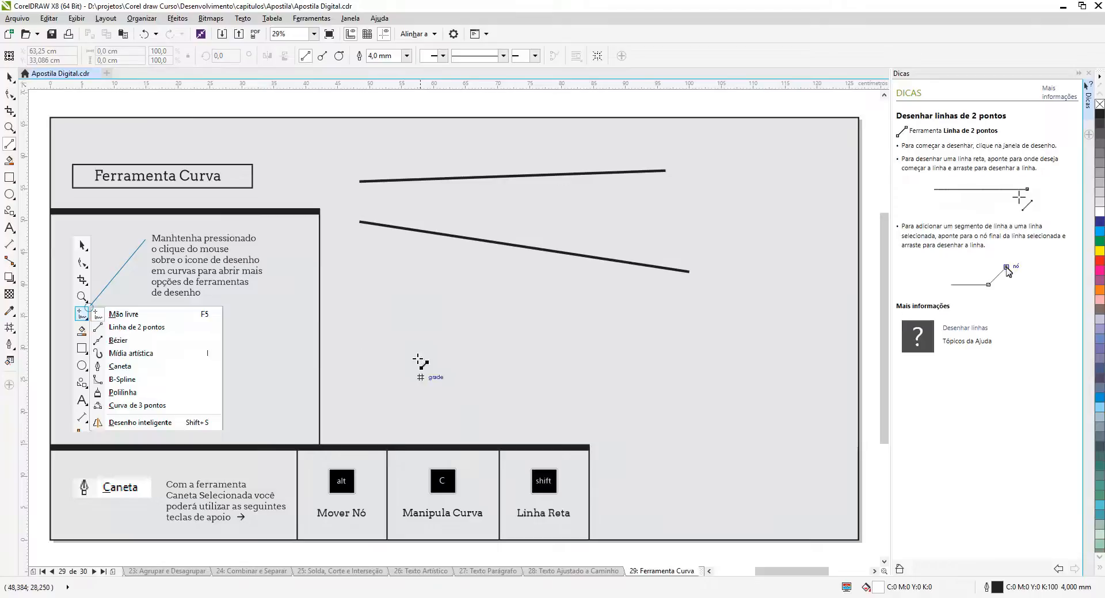
drag(359, 314, 482, 155)
drag(558, 370, 403, 141)
drag(563, 300, 570, 138)
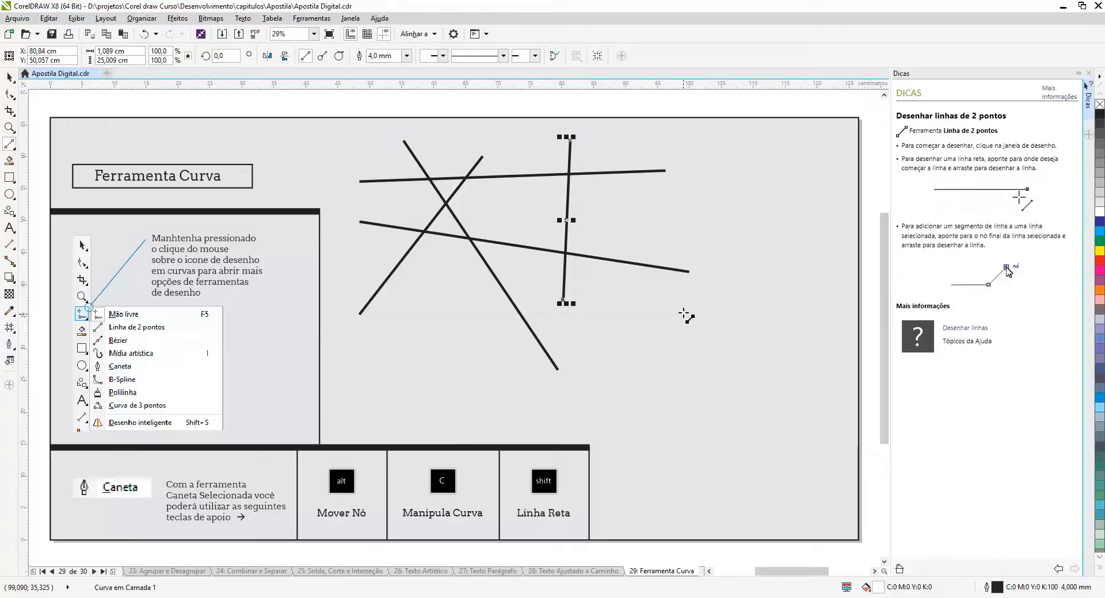
Delete all five crossing two-point lines from the drawing area
click(9, 77)
drag(722, 133, 337, 389)
key(Delete)
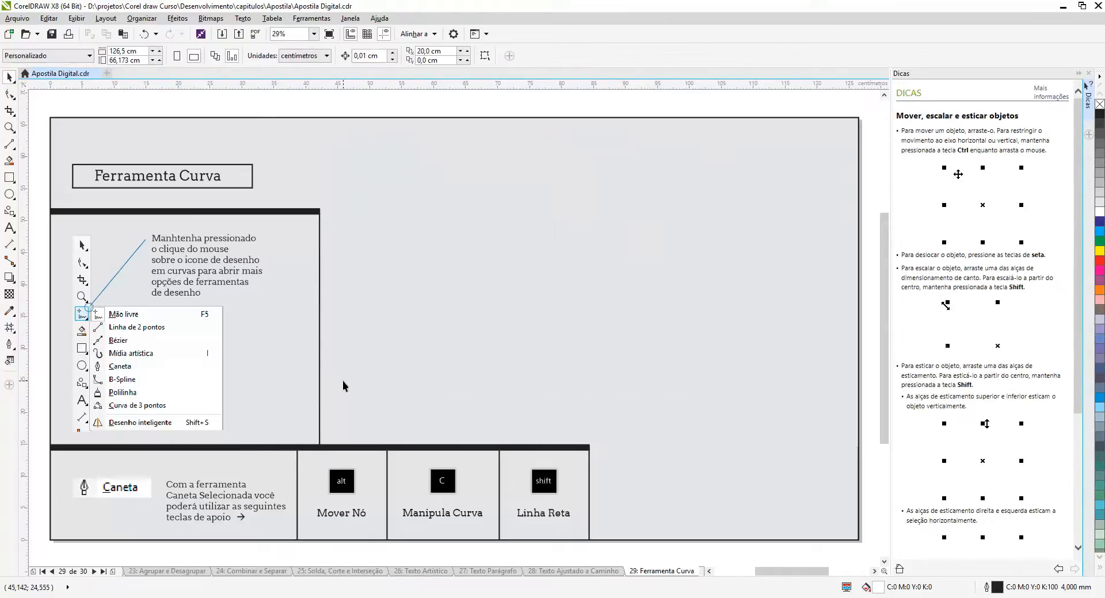
Draw an open wavy Bézier curve with five smooth nodes, running rightward from the heading area and down to the drawing area's lower right
click(9, 144)
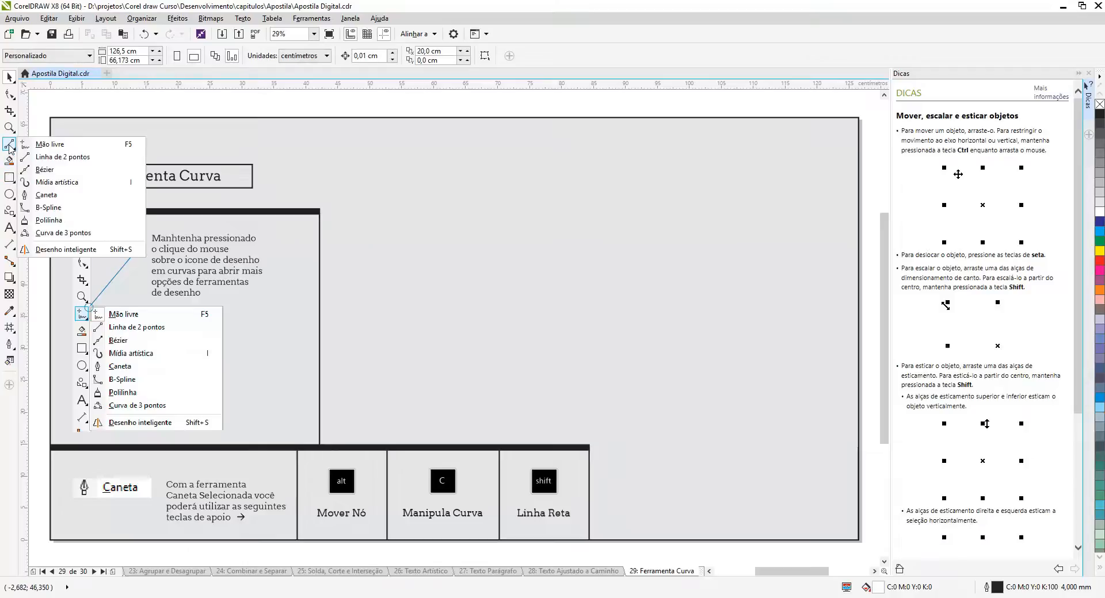
click(45, 169)
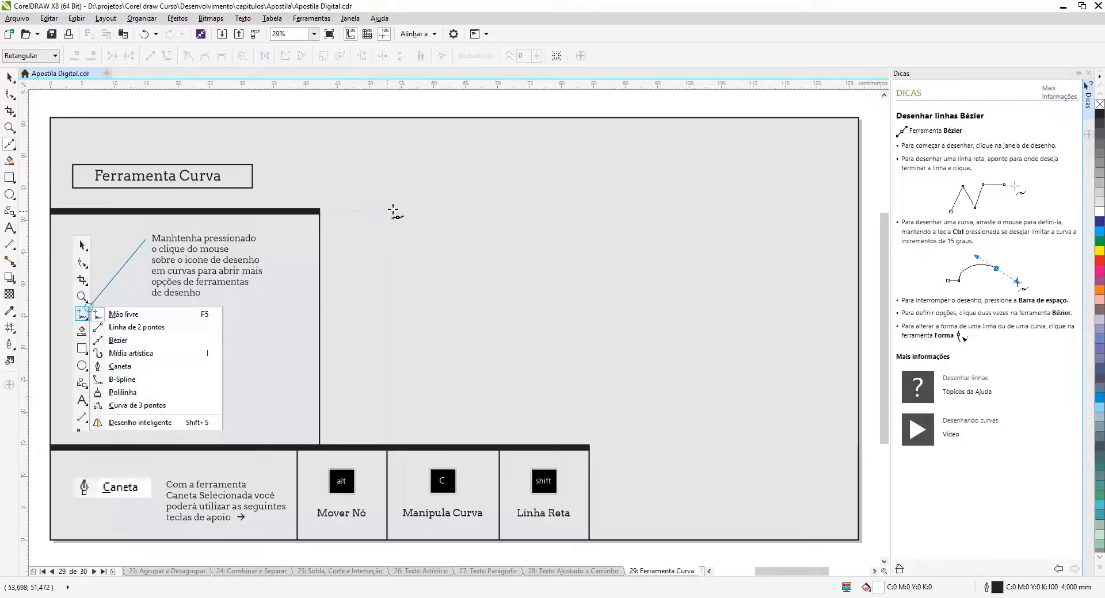
drag(392, 211, 491, 189)
drag(543, 235, 568, 290)
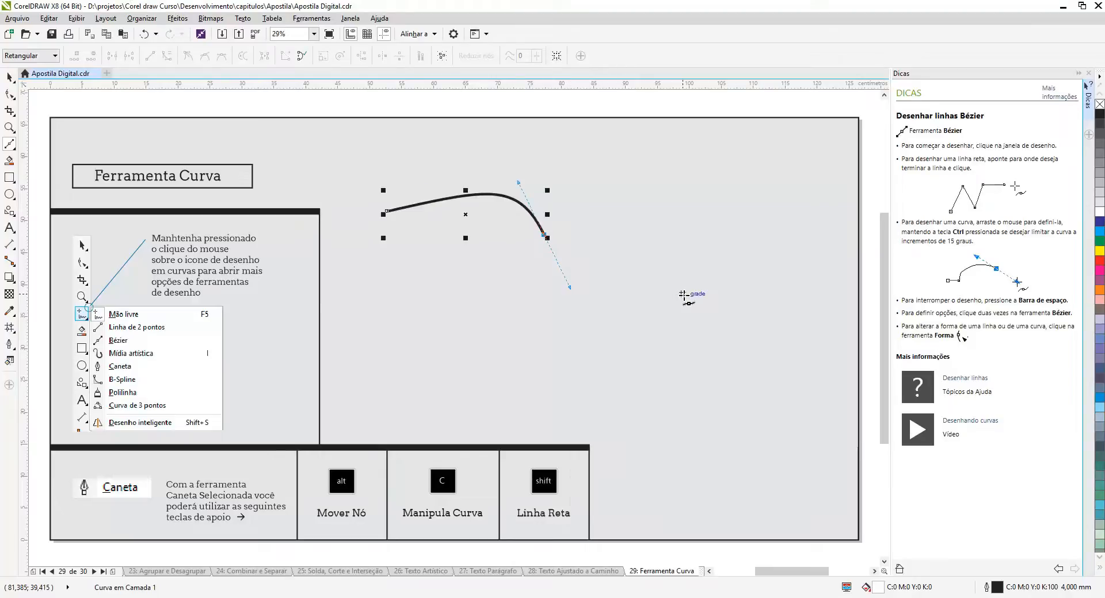
drag(684, 294, 700, 278)
drag(772, 332, 757, 375)
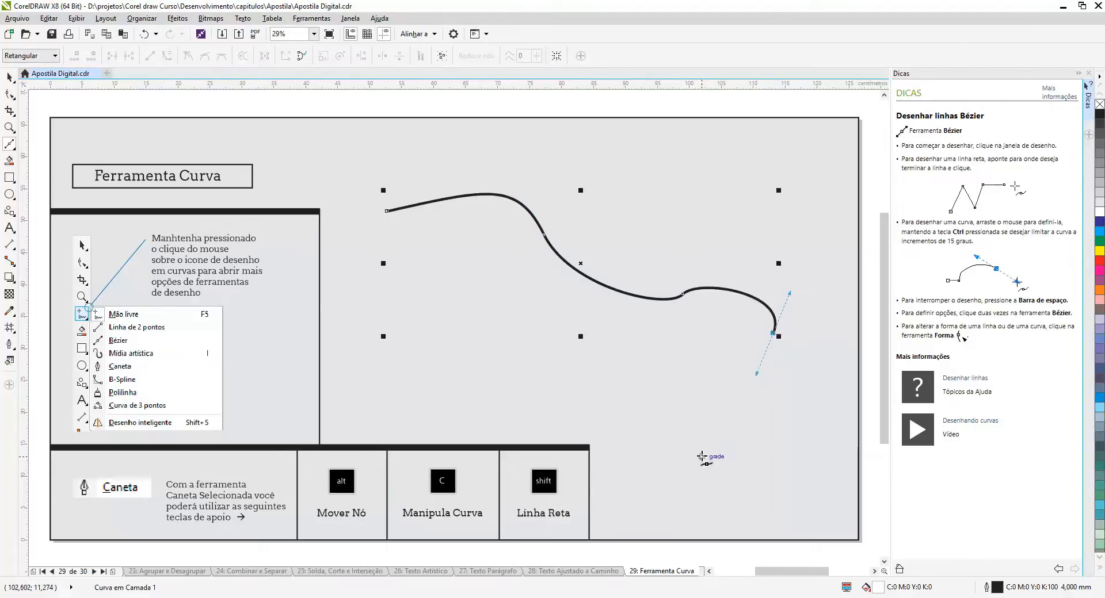
drag(702, 447, 782, 469)
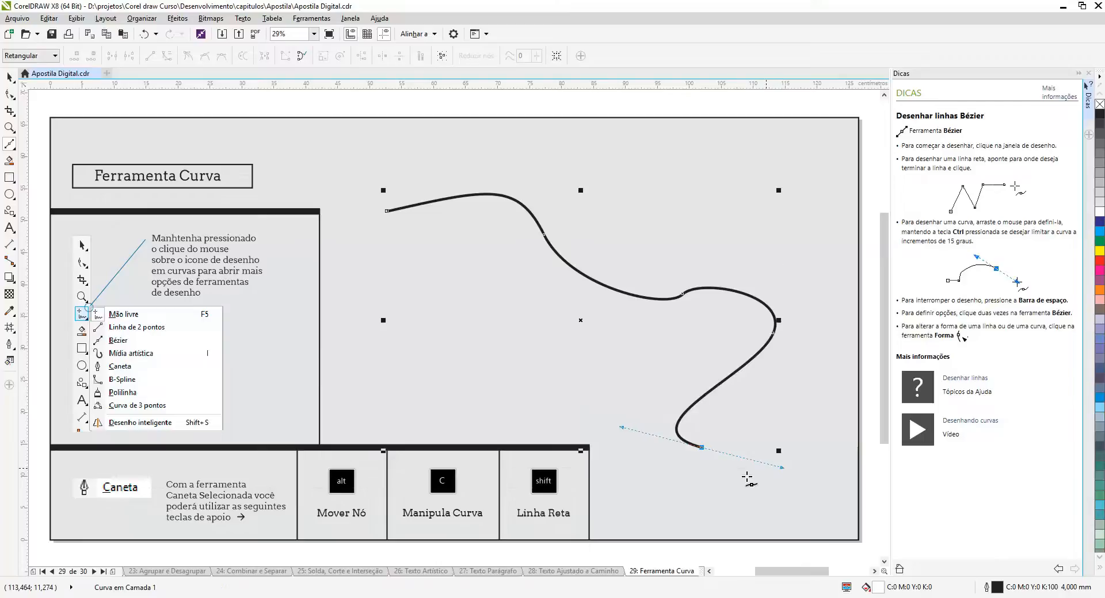
Continue the Bézier curve back leftward through four more nodes and up to its starting point, outlining a shape about 61 × 47 cm
click(635, 495)
drag(588, 412, 619, 358)
click(512, 328)
drag(387, 303, 393, 253)
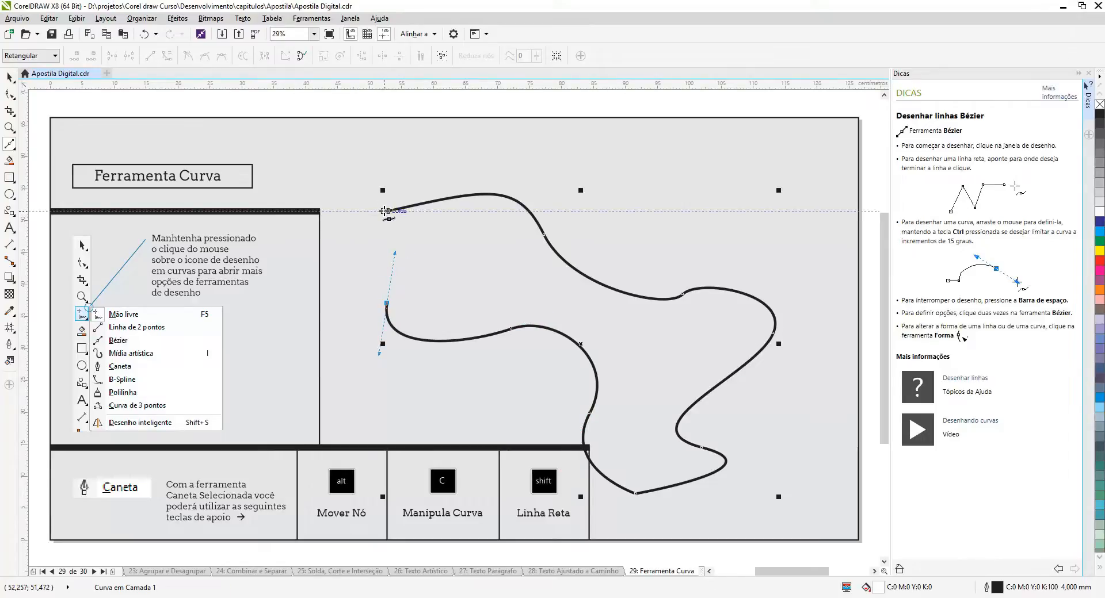
click(385, 211)
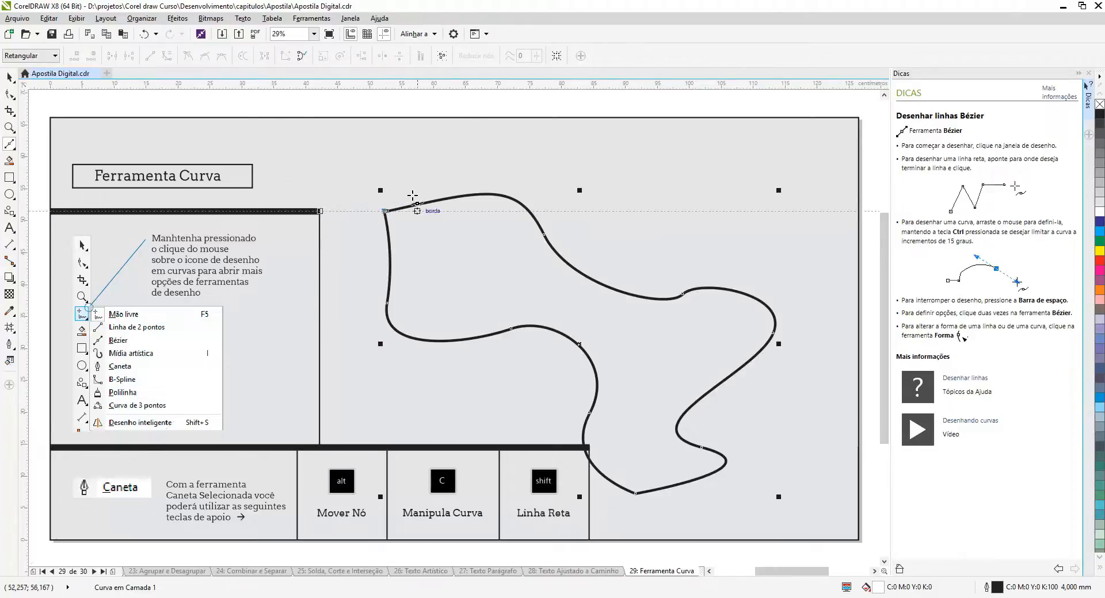
Close the Bézier outline with Close Curve and delete the resulting shape from the page
click(9, 78)
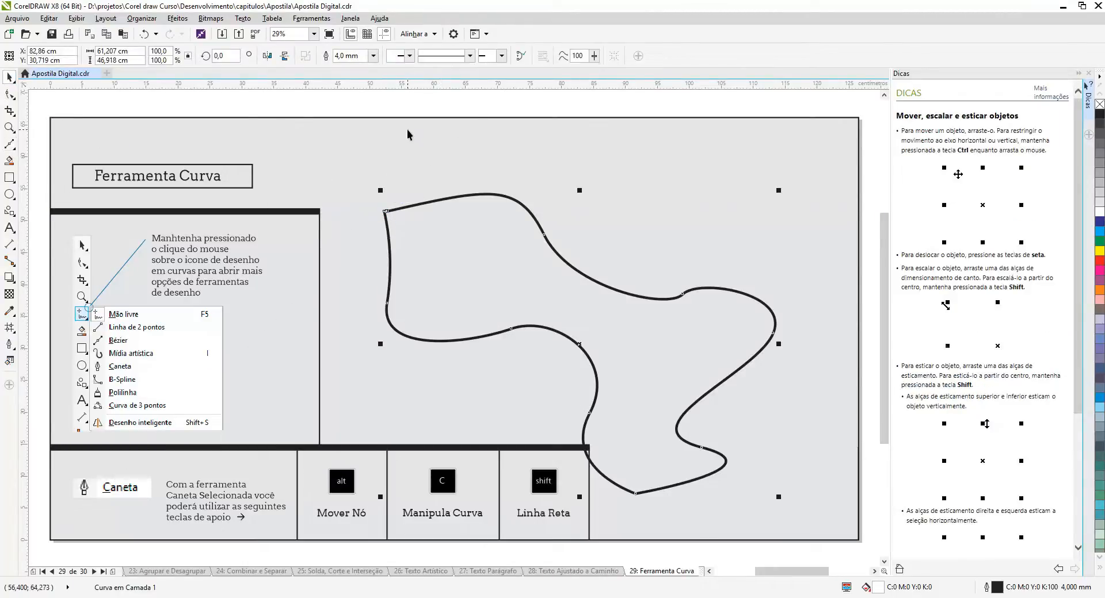
click(521, 57)
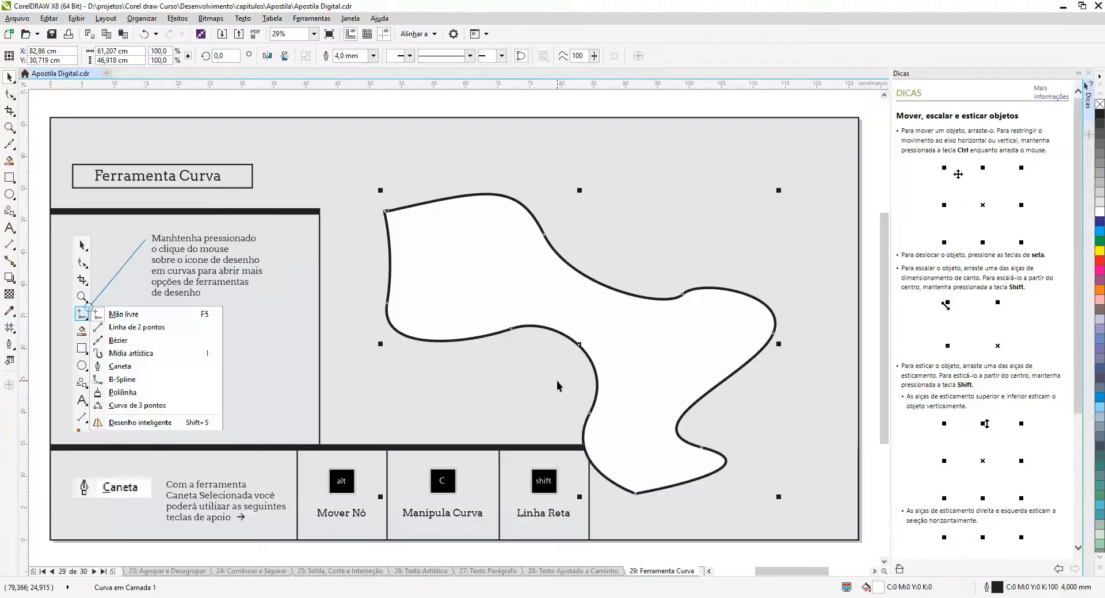
key(Delete)
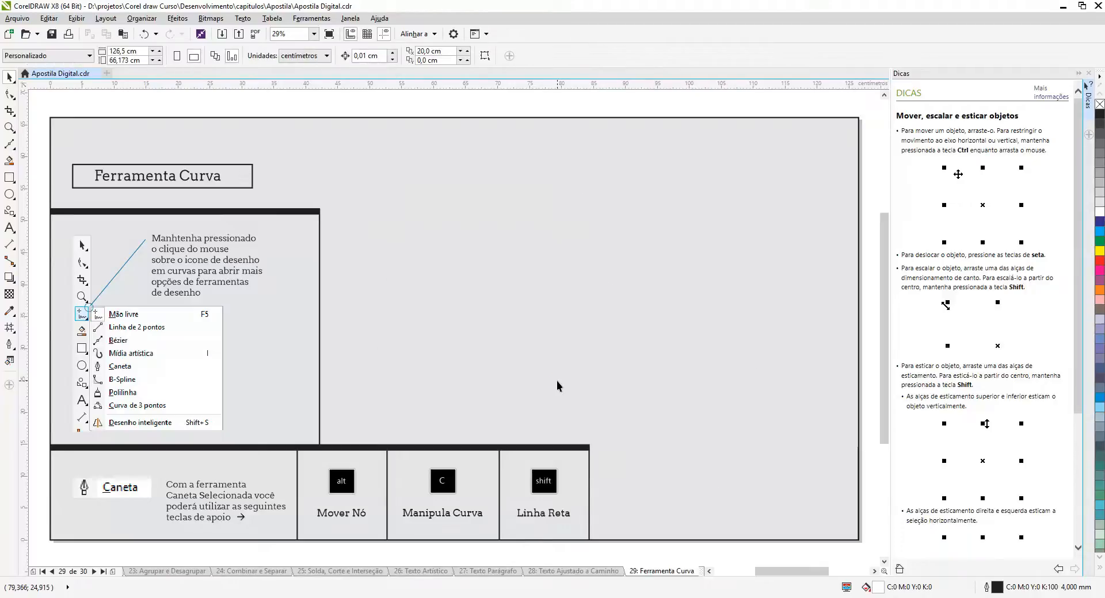
Draw a winding curve with six smooth nodes using the Pen tool, heading right, down and back left, about 68 cm wide and 43 cm tall
click(9, 111)
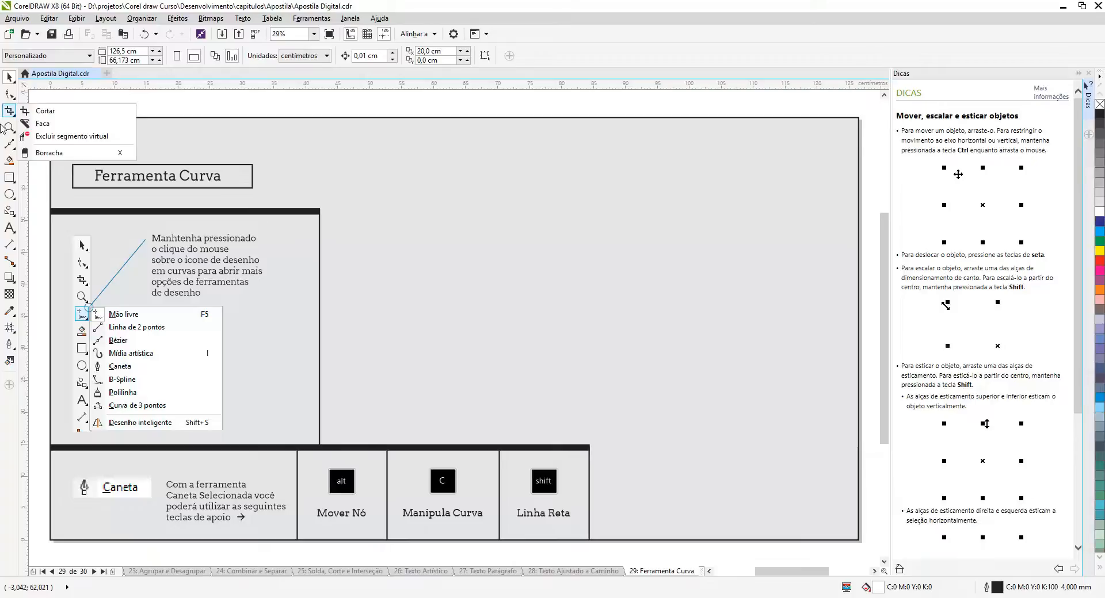
click(10, 145)
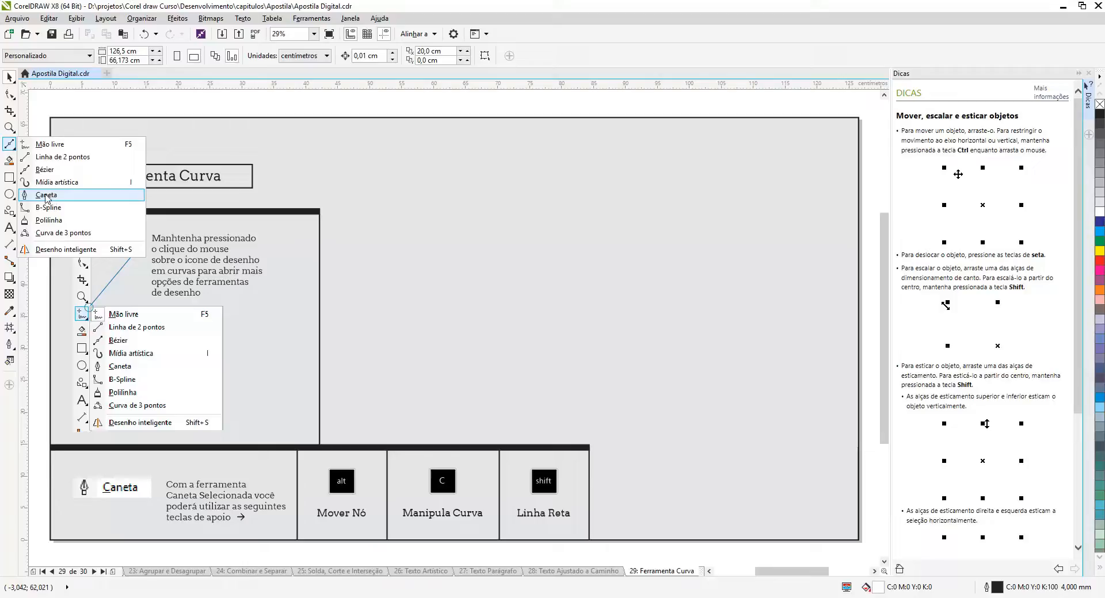
click(46, 195)
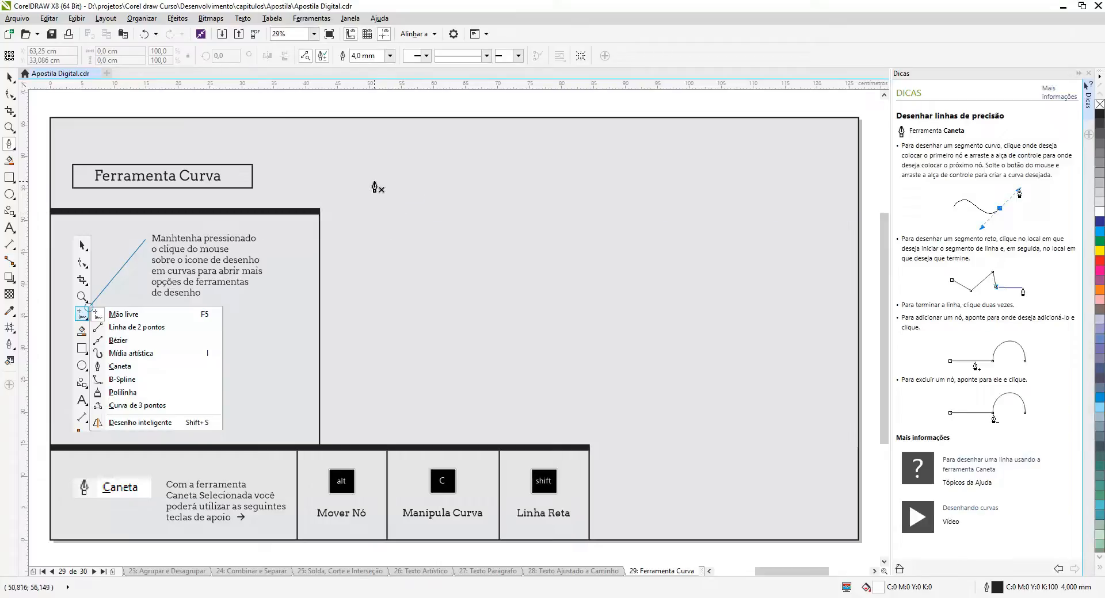
drag(372, 181, 584, 289)
drag(679, 228, 698, 276)
drag(808, 303, 788, 359)
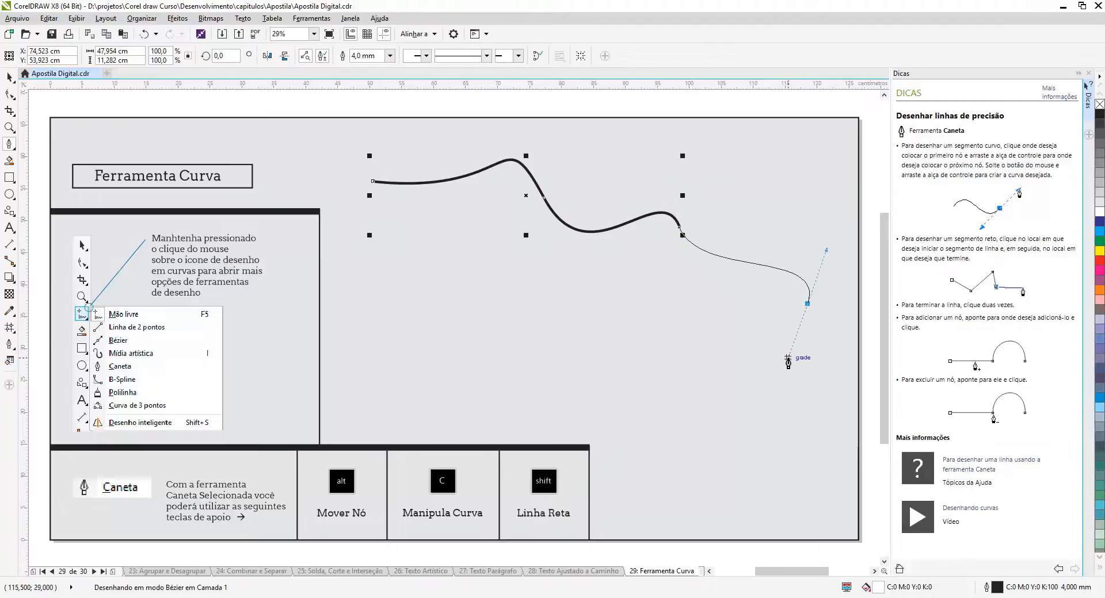
drag(708, 419, 672, 360)
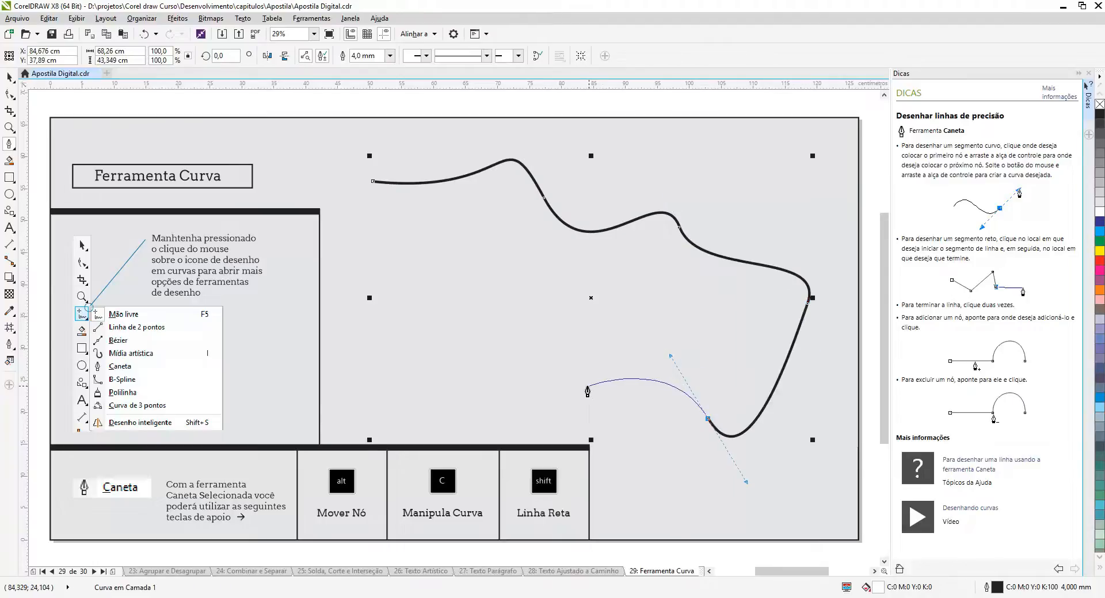
drag(589, 385, 573, 344)
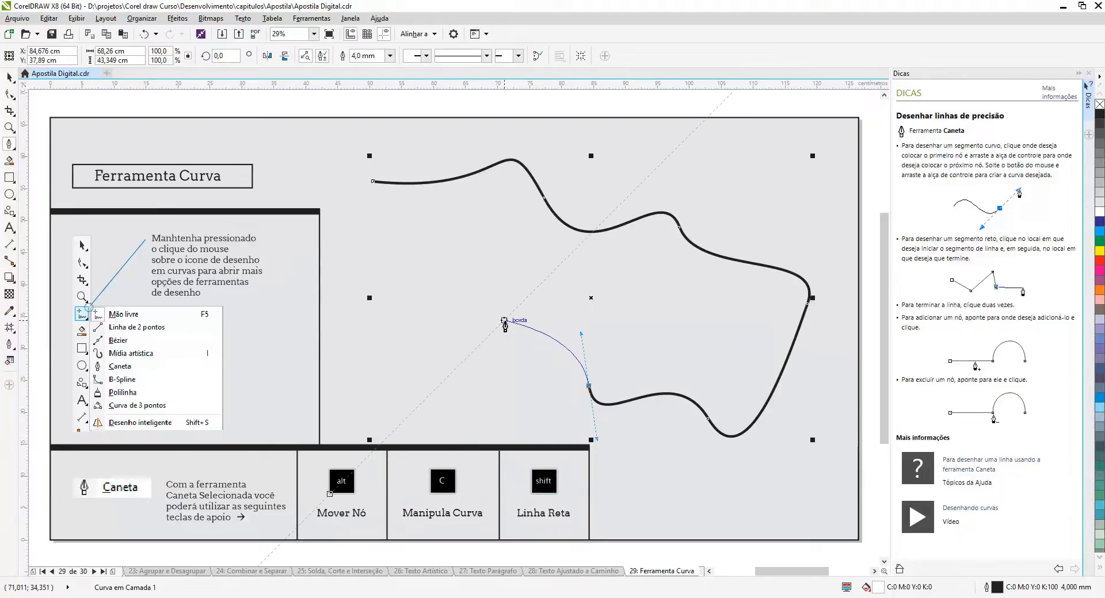
Extend the pen curve leftward with one node repositioned during placement and two redirected-handle corner nodes, and close it at its starting node
drag(504, 319, 461, 320)
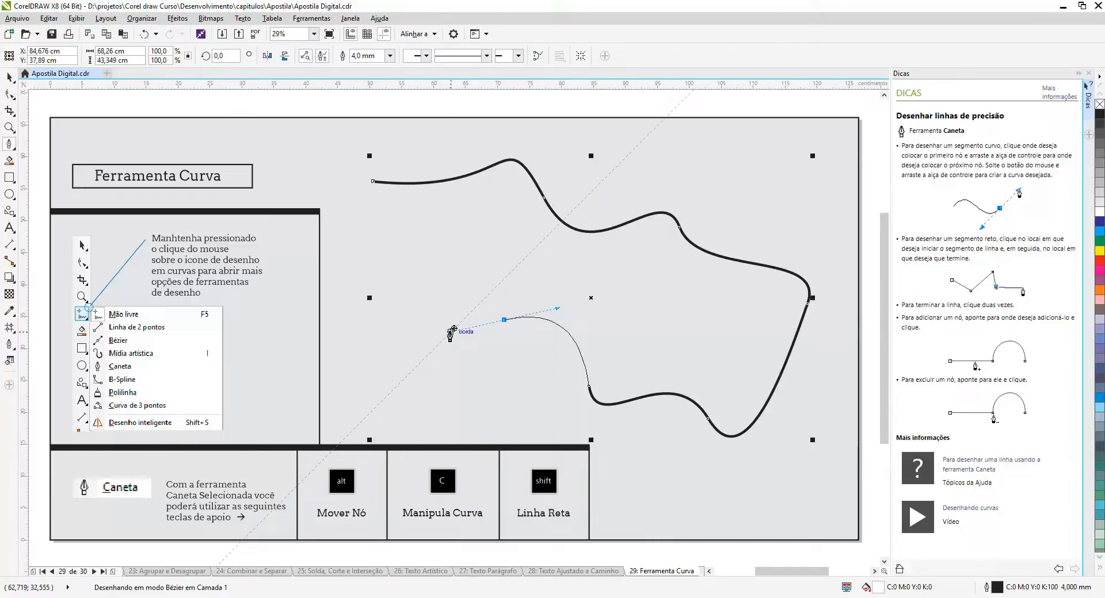
drag(448, 291, 419, 309)
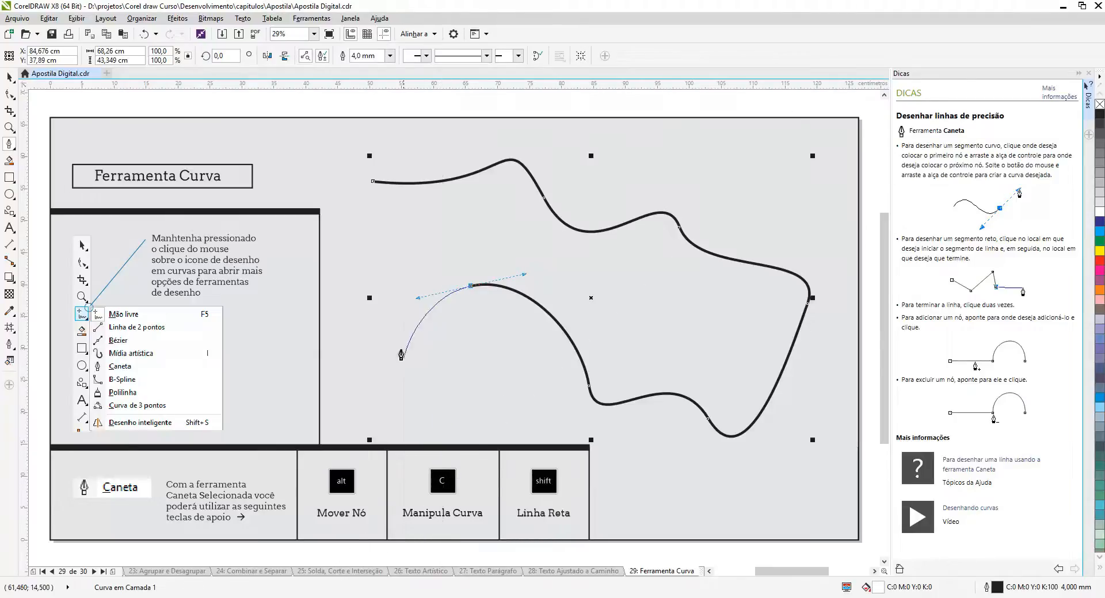
drag(384, 349, 387, 396)
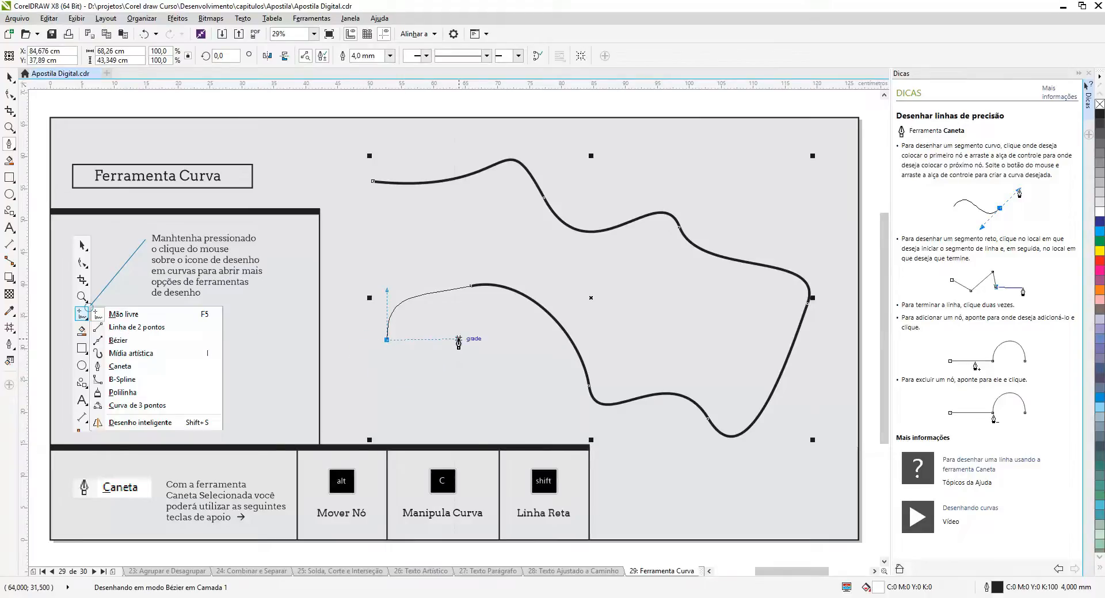
drag(458, 340, 458, 341)
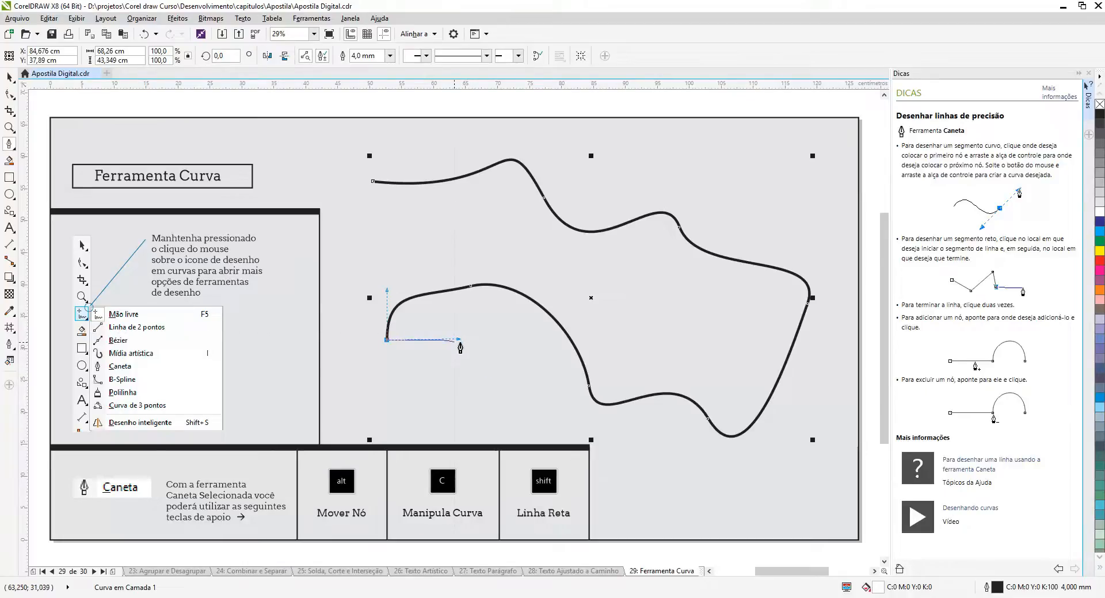
drag(454, 394, 518, 412)
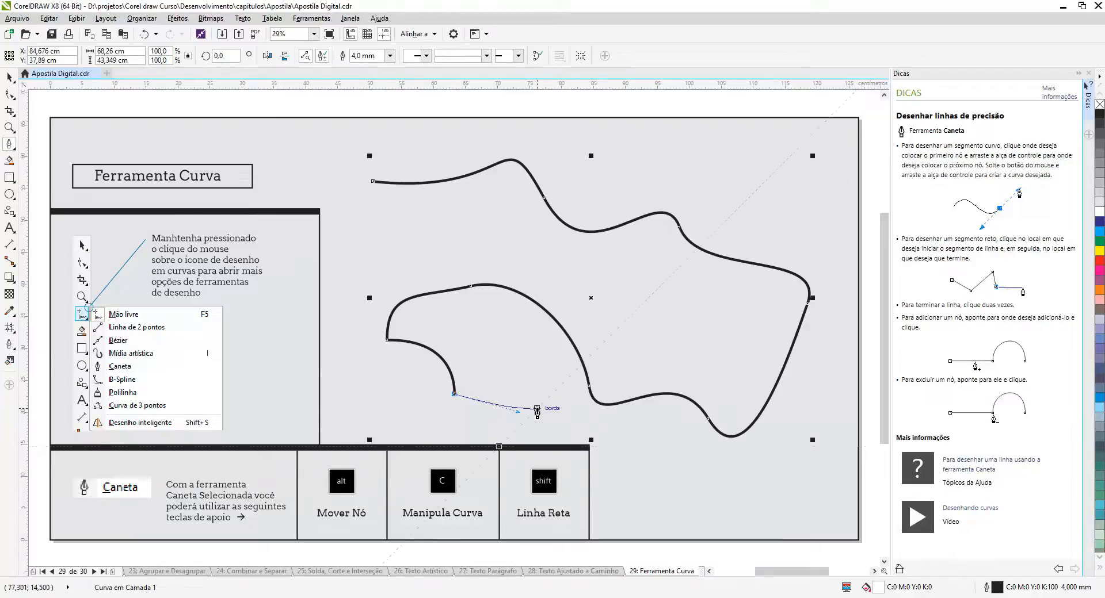
click(373, 183)
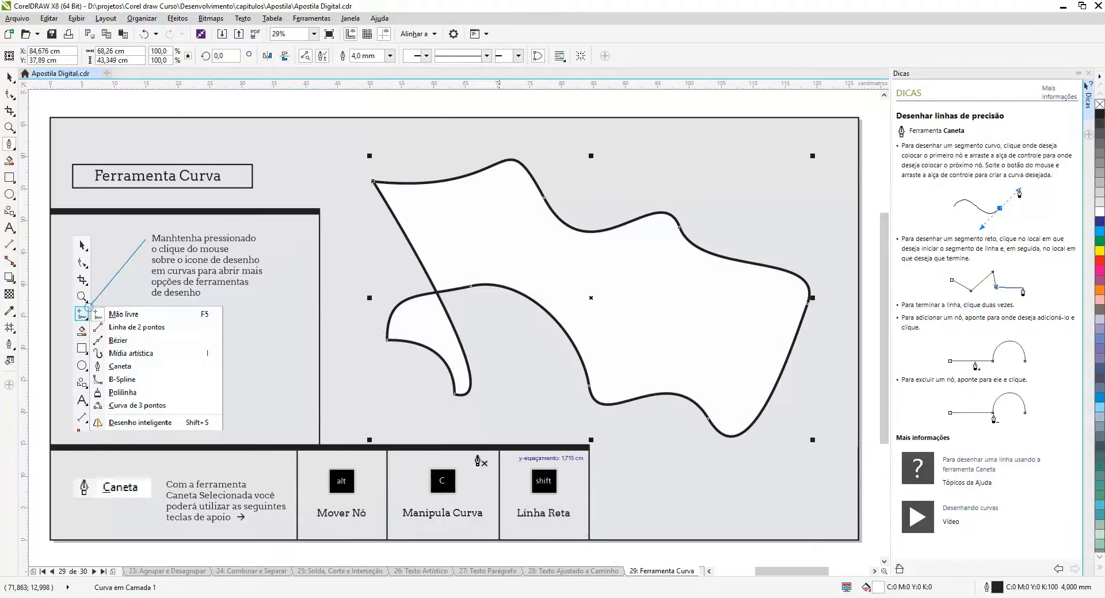
Start a second pen path below the closed shape, mixing two curved segments, two straight segments forming a V, and two curves back inward
click(357, 403)
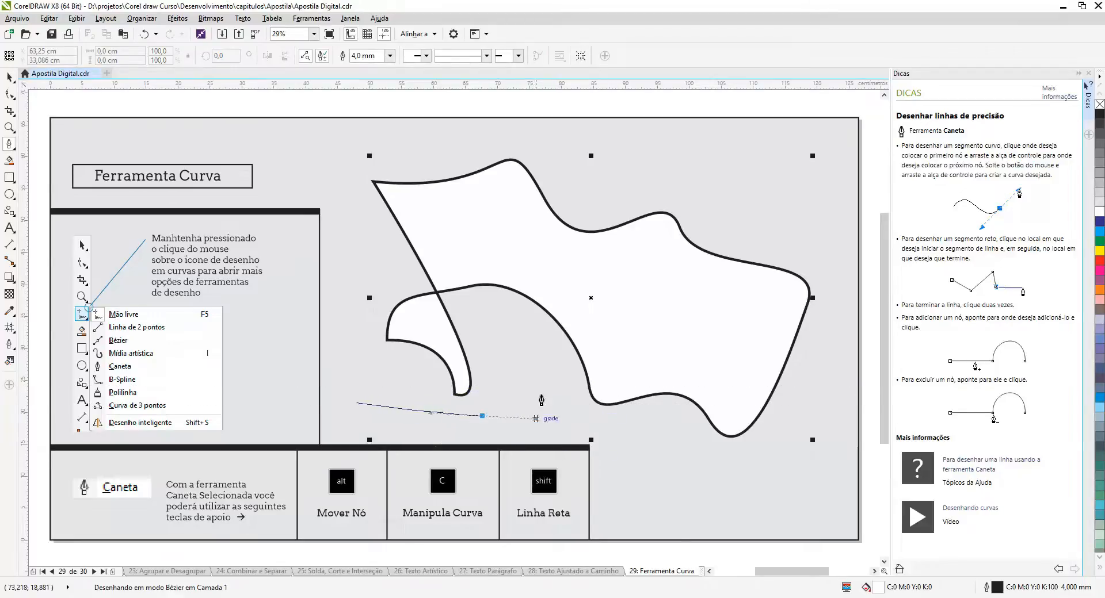
drag(482, 415, 553, 376)
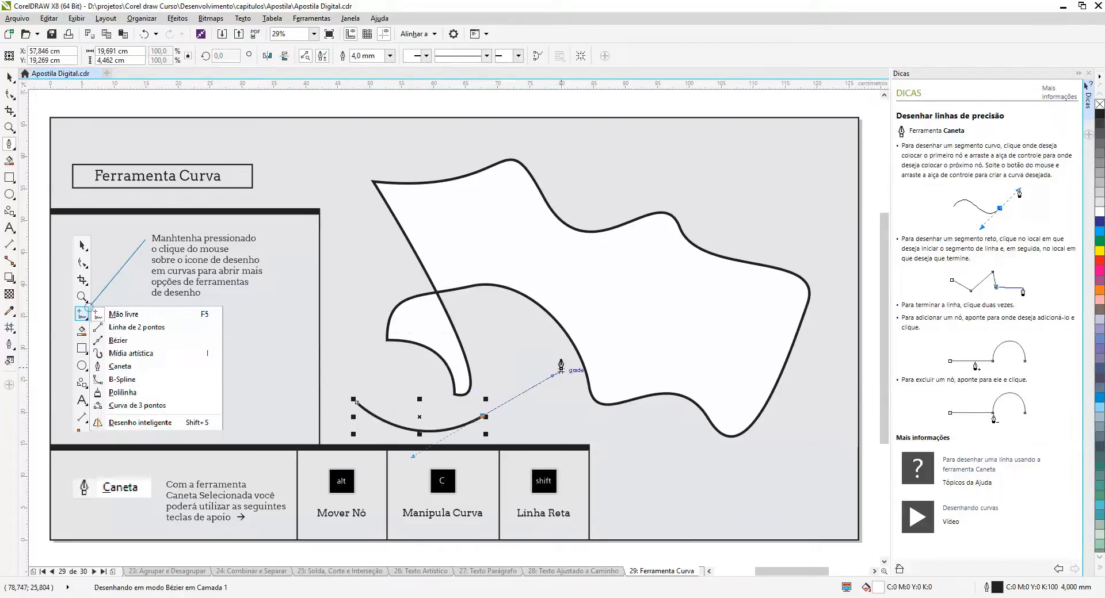
click(624, 455)
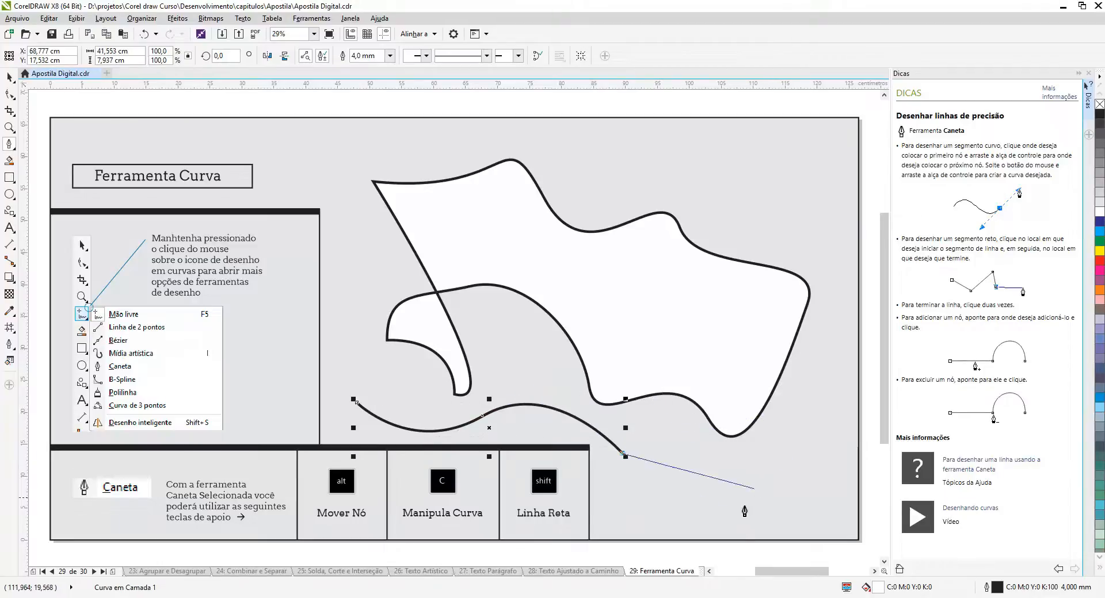
click(714, 506)
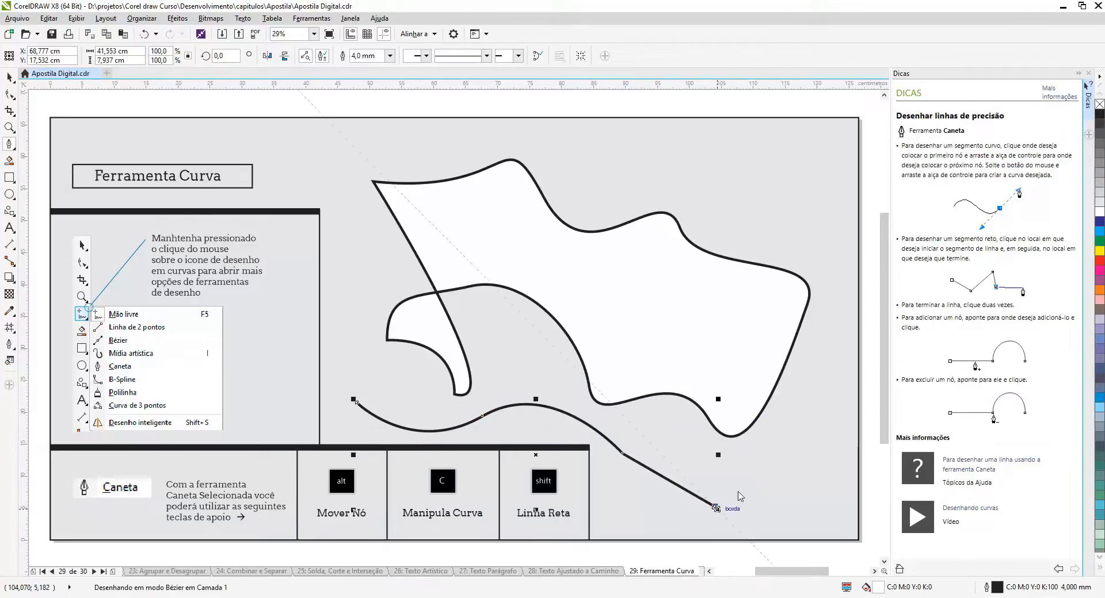
click(812, 452)
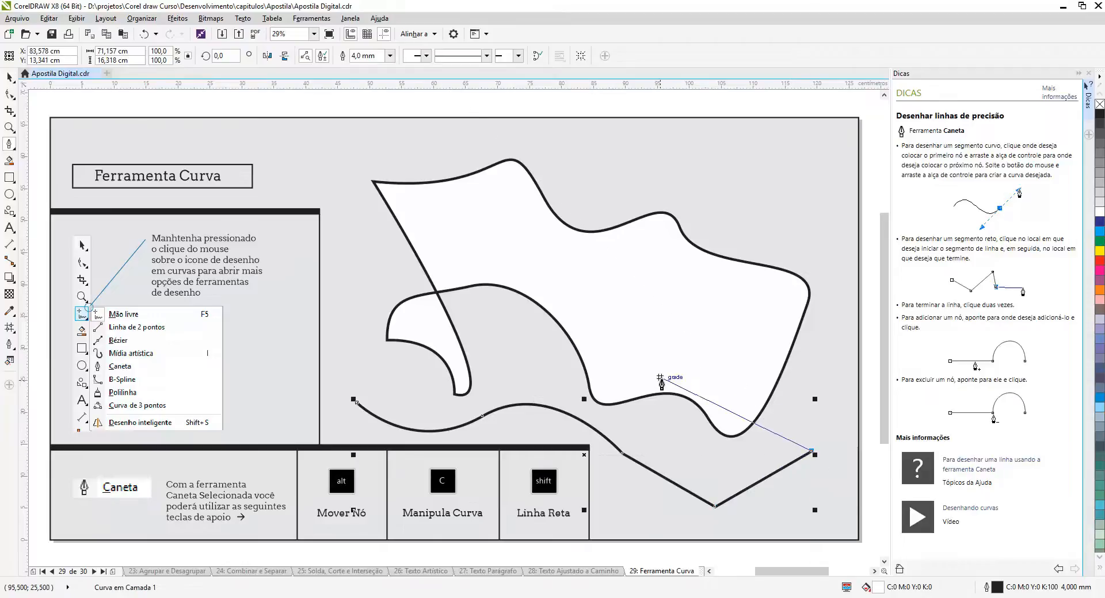
drag(729, 368, 639, 393)
click(666, 305)
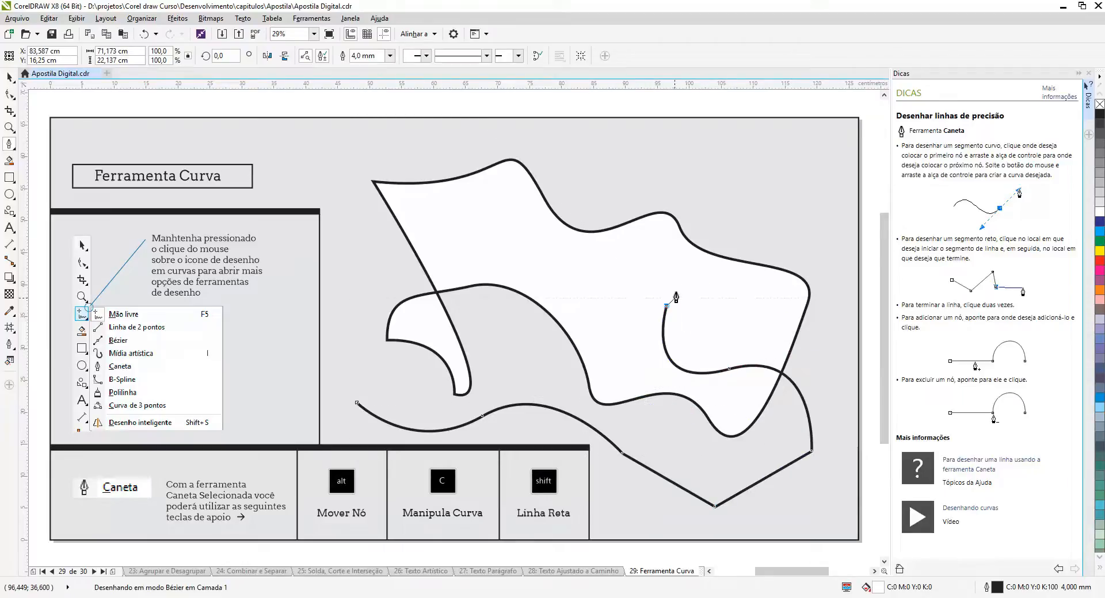
Continue the second pen path with ten straight segments around the closed shape's upper and left sides, leaving it open at about 71 × 55 cm
click(747, 225)
click(694, 195)
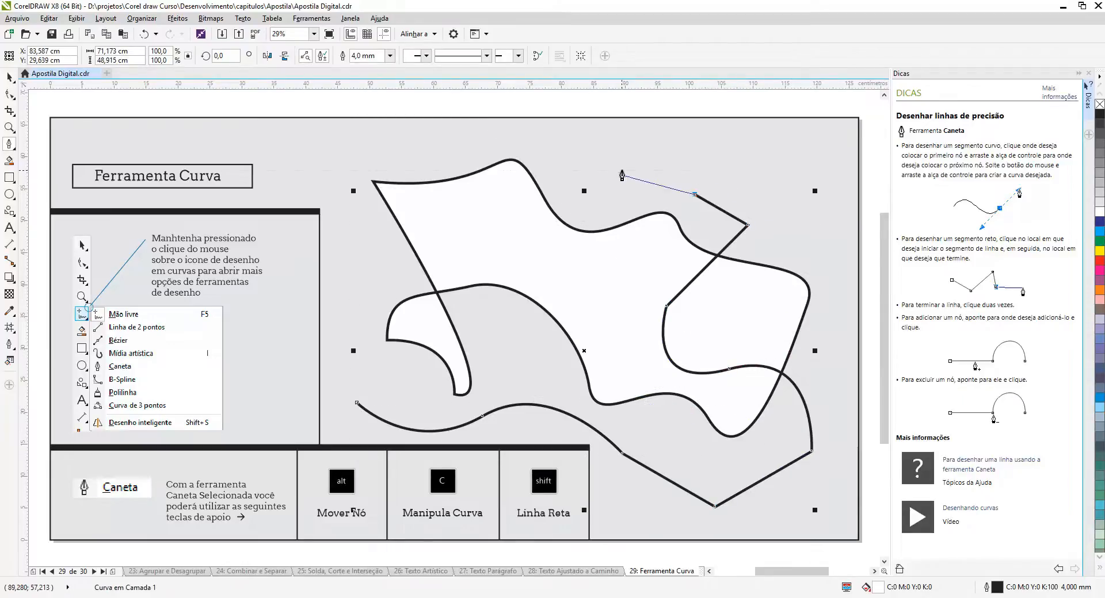
click(621, 174)
click(550, 175)
click(473, 154)
click(403, 154)
click(361, 226)
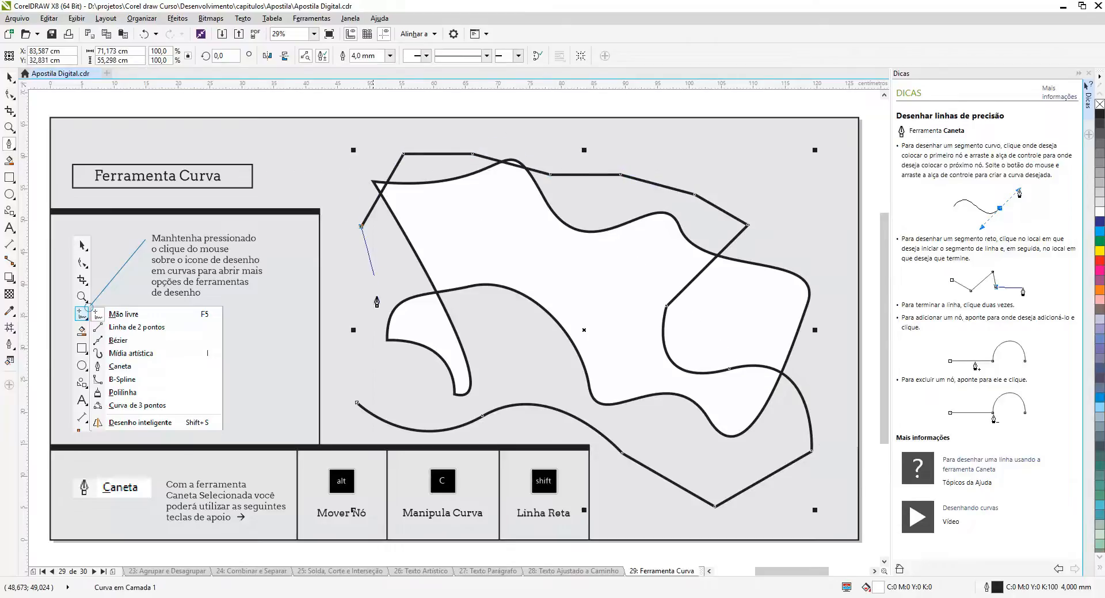
click(384, 312)
click(428, 356)
click(406, 394)
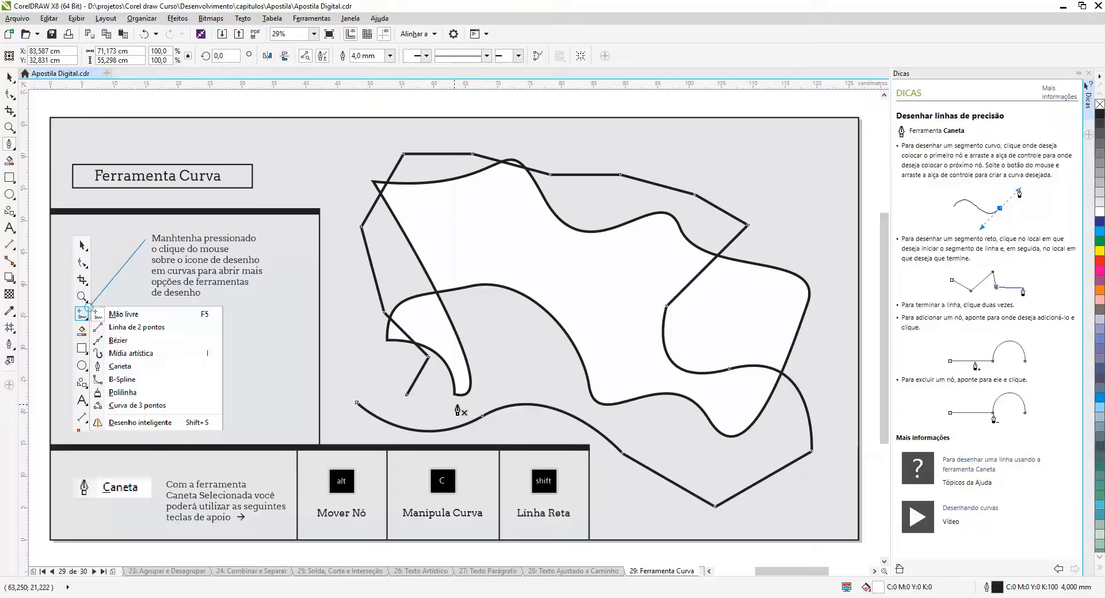
Select both pen-drawn objects together and delete them from the drawing area
click(9, 77)
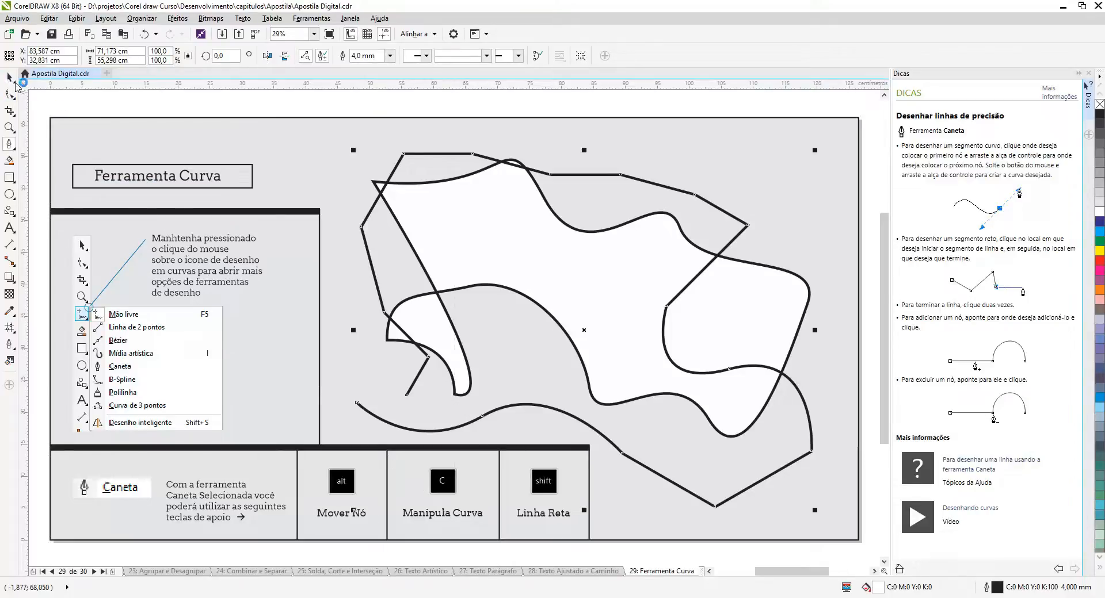
drag(324, 140, 835, 514)
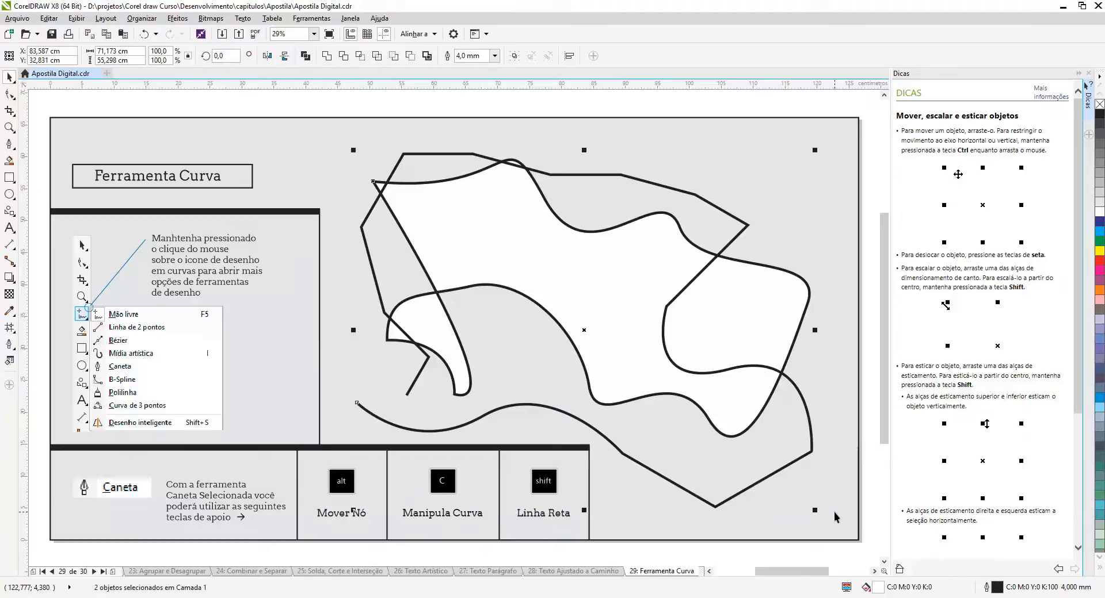
key(Delete)
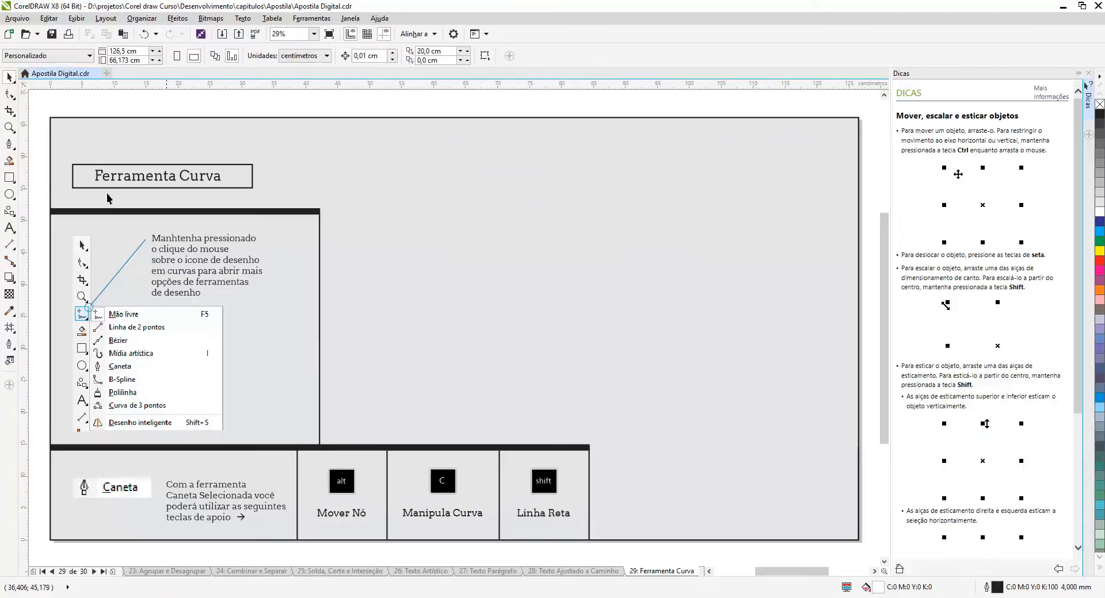
Draw a closed, inward-curling B-Spline shape with nine control points, about 34.6 × 18.7 cm, in the upper middle of the empty area
click(8, 145)
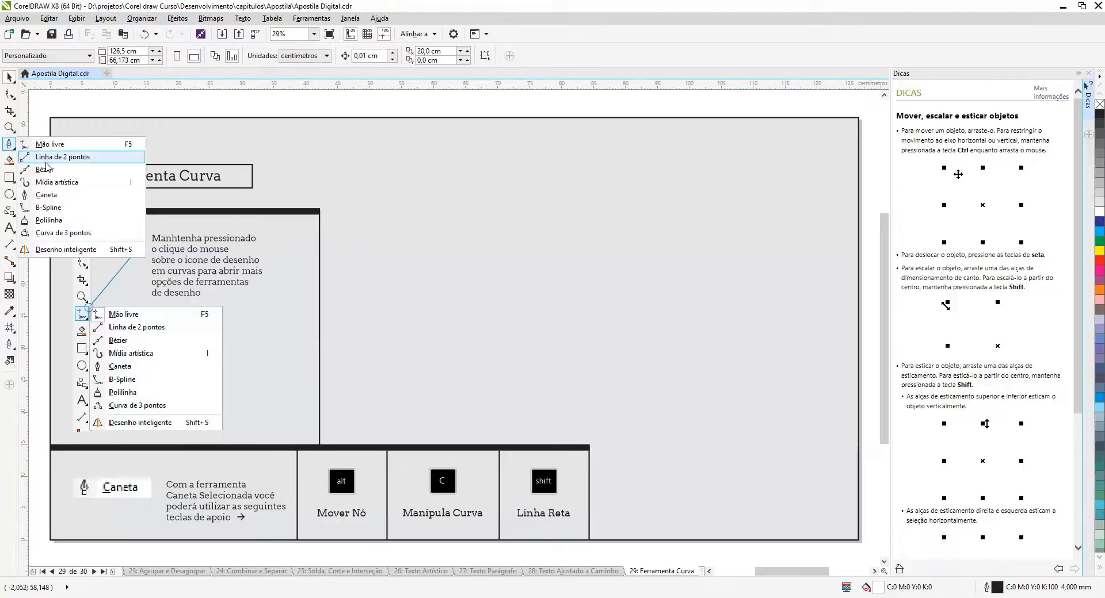
click(47, 208)
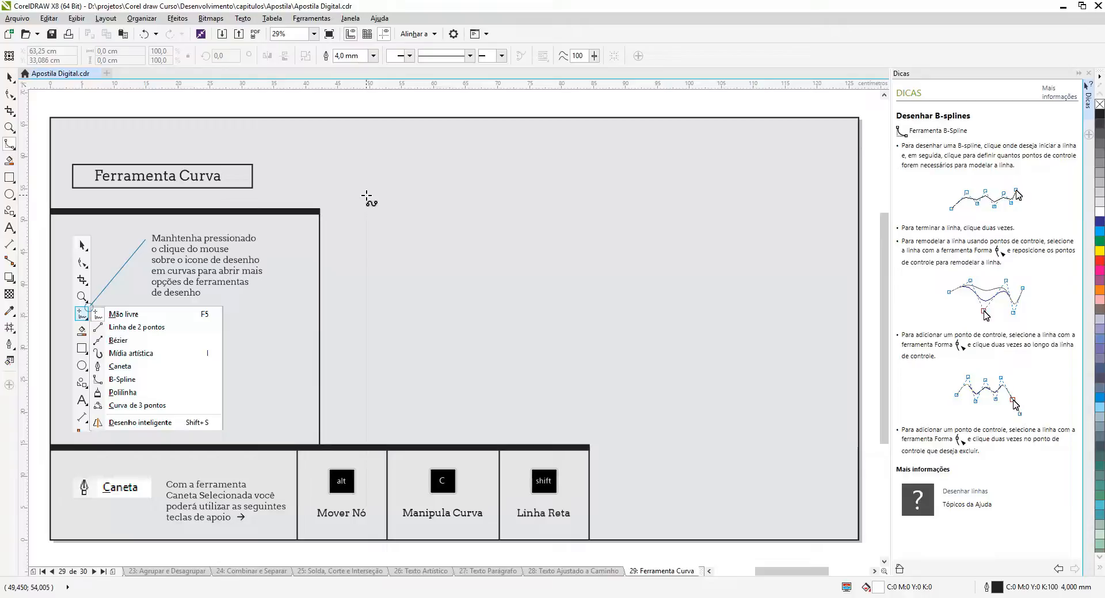
click(386, 223)
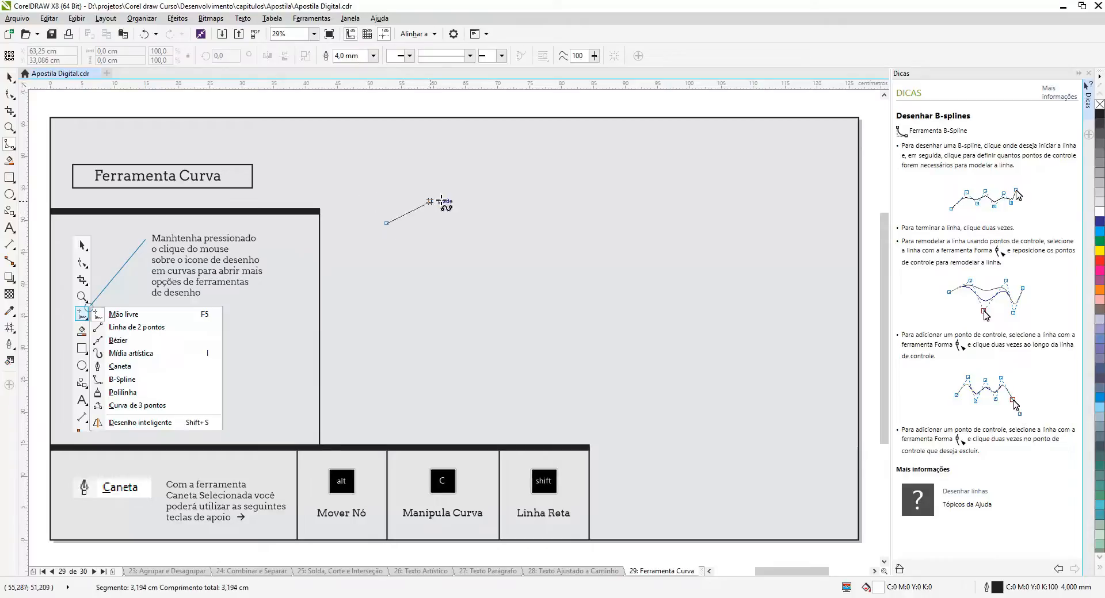
click(554, 188)
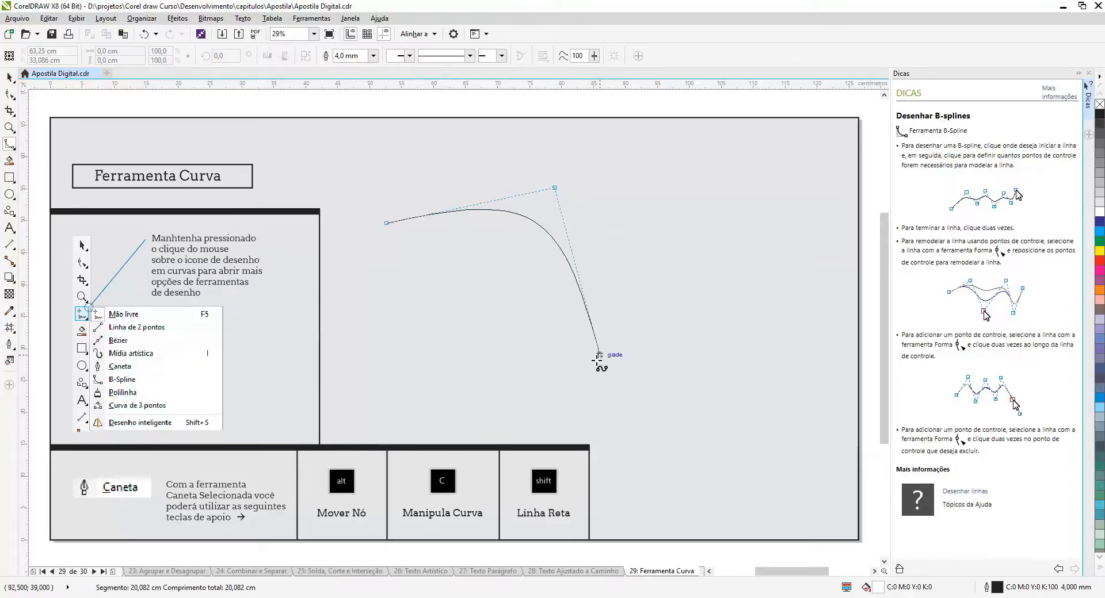
click(676, 252)
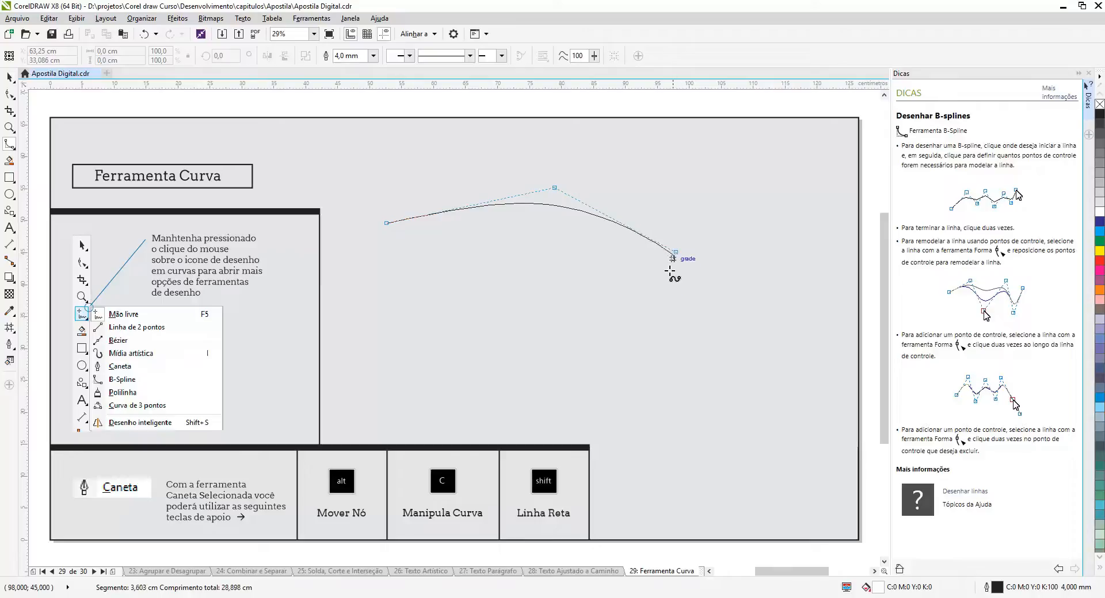
click(544, 349)
click(436, 281)
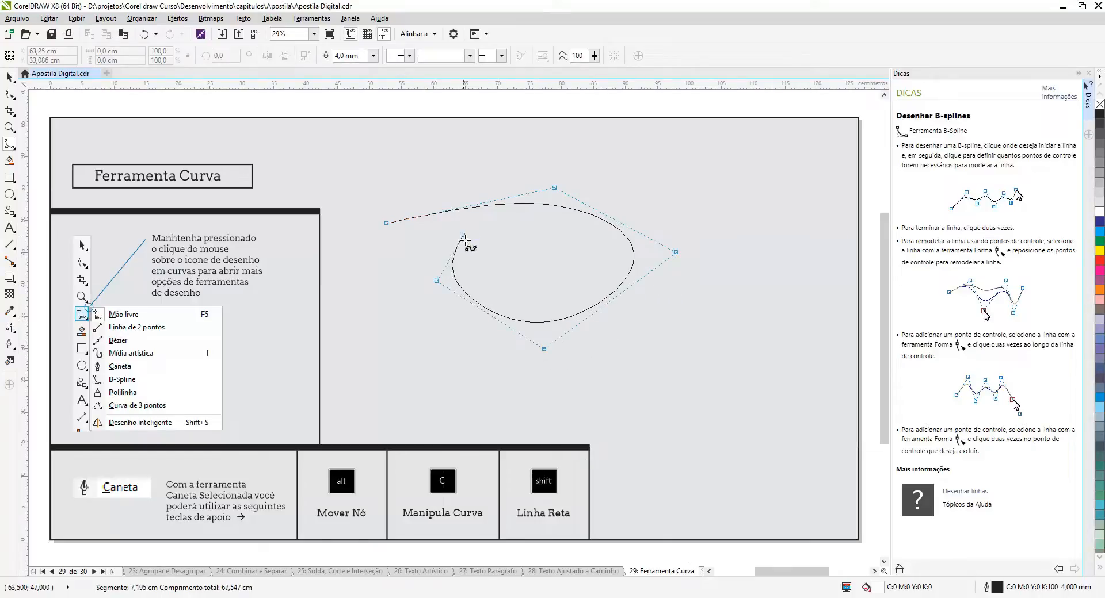
click(499, 246)
click(563, 271)
click(570, 235)
click(499, 223)
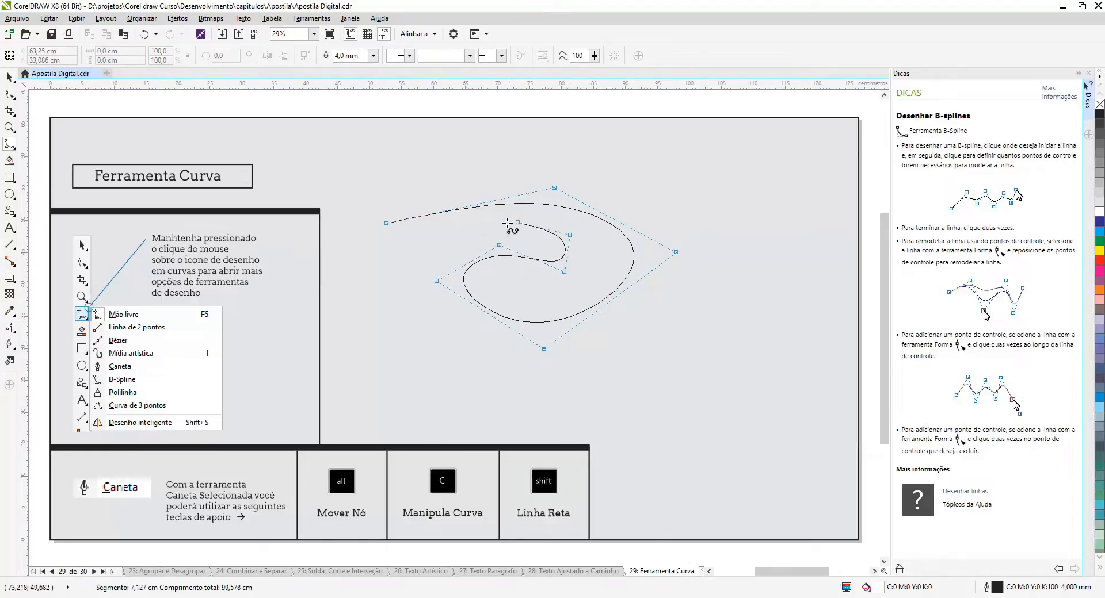
click(386, 222)
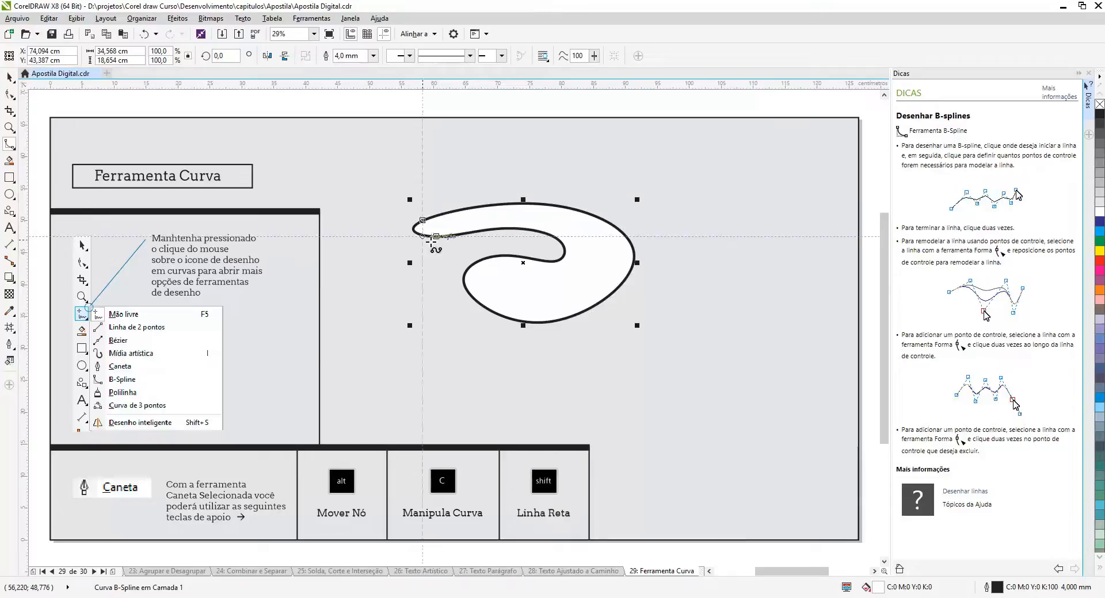
Draw a second closed B-Spline shape with seven control points, about 17.9 × 18.5 cm, below and right of the first
click(705, 295)
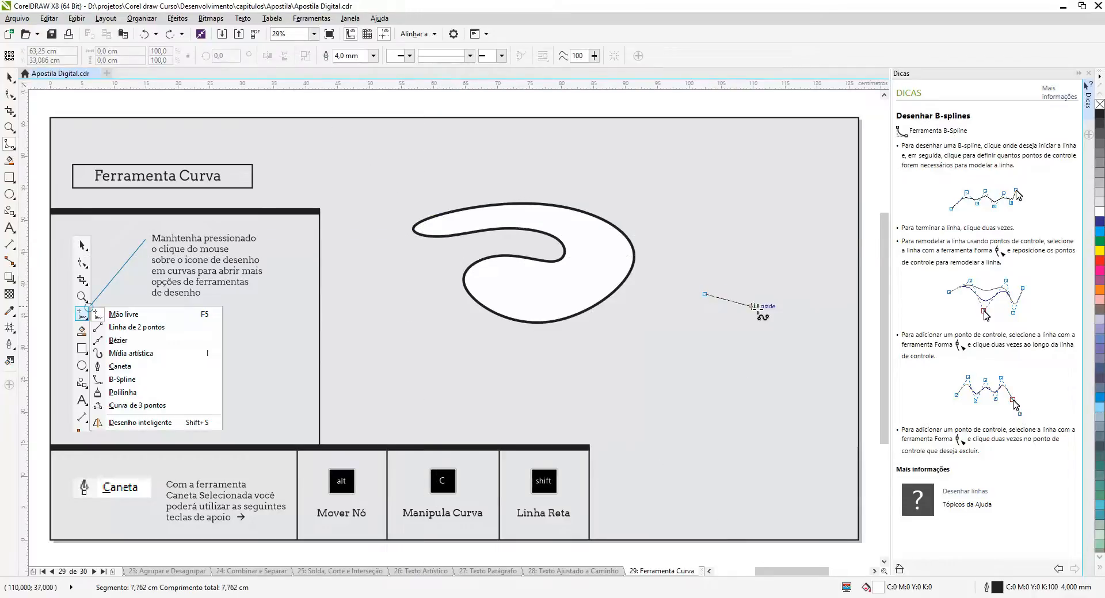
click(797, 334)
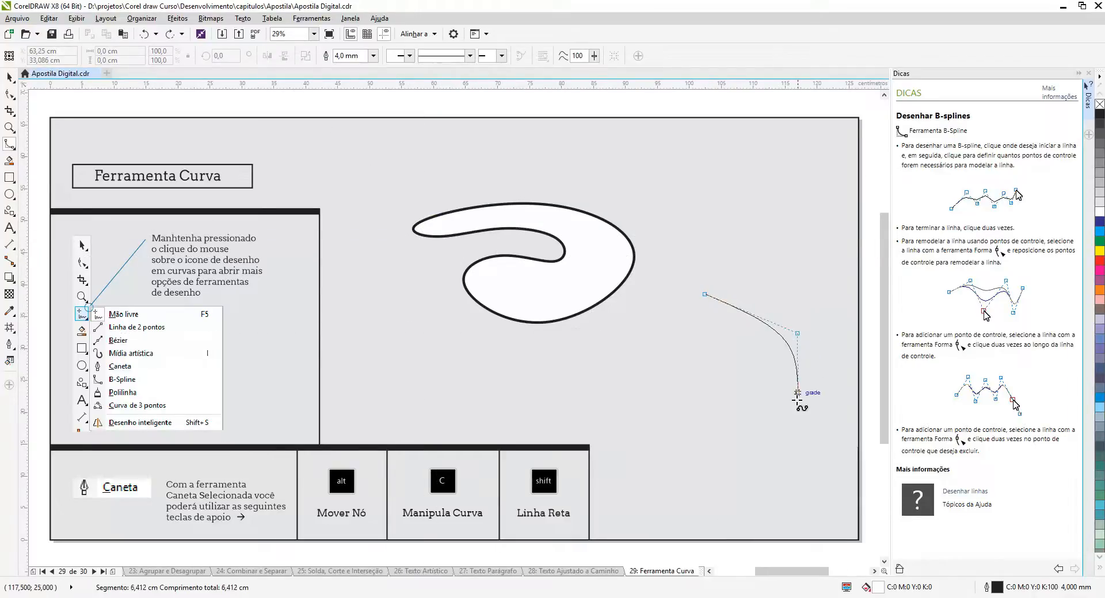
click(753, 437)
click(670, 399)
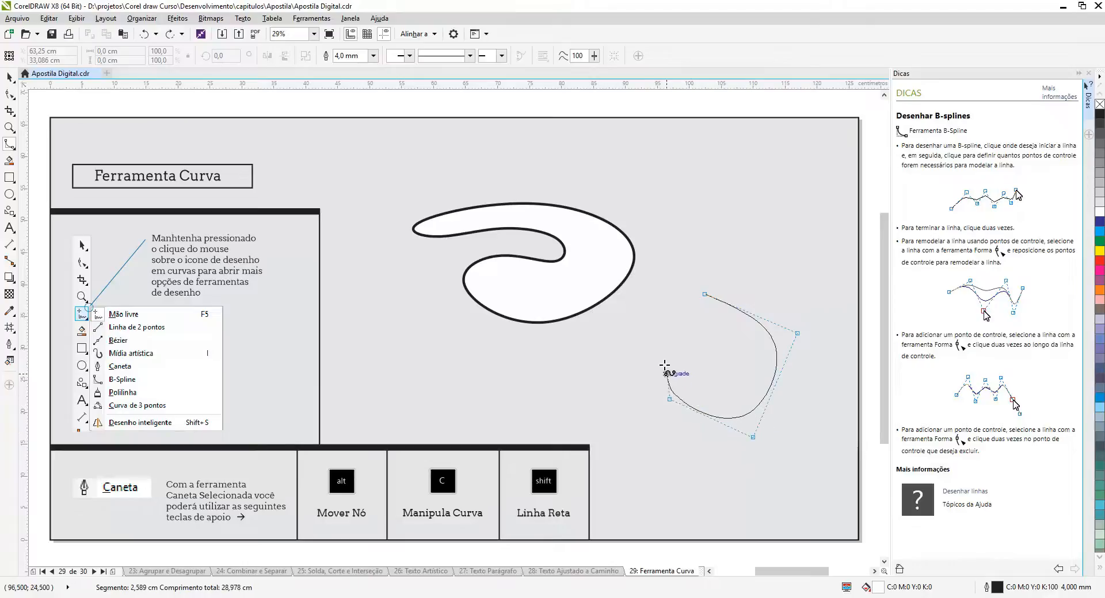
click(651, 329)
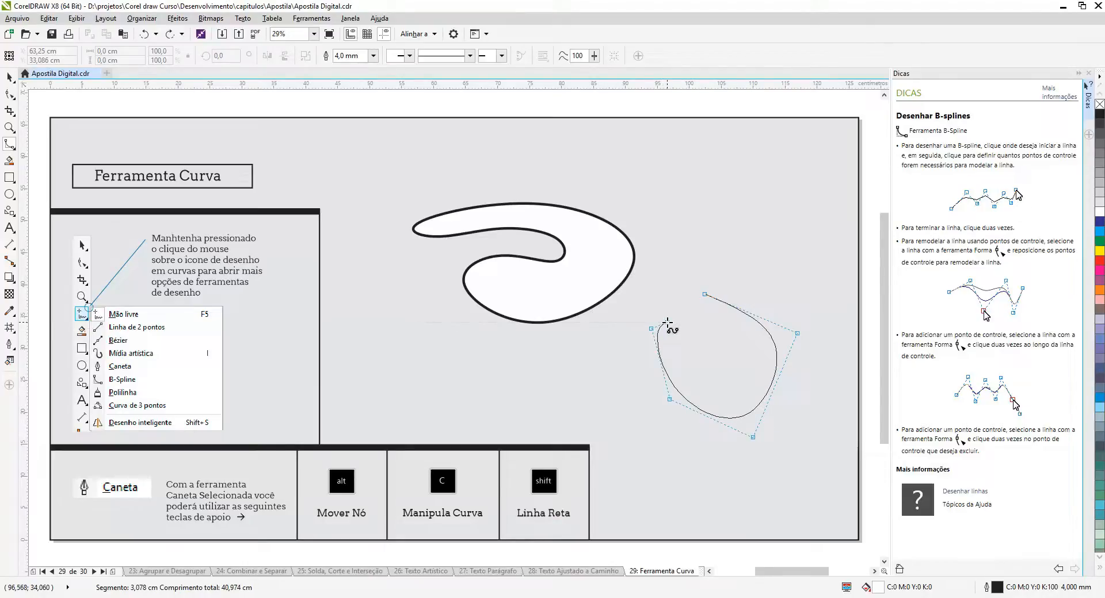
click(718, 364)
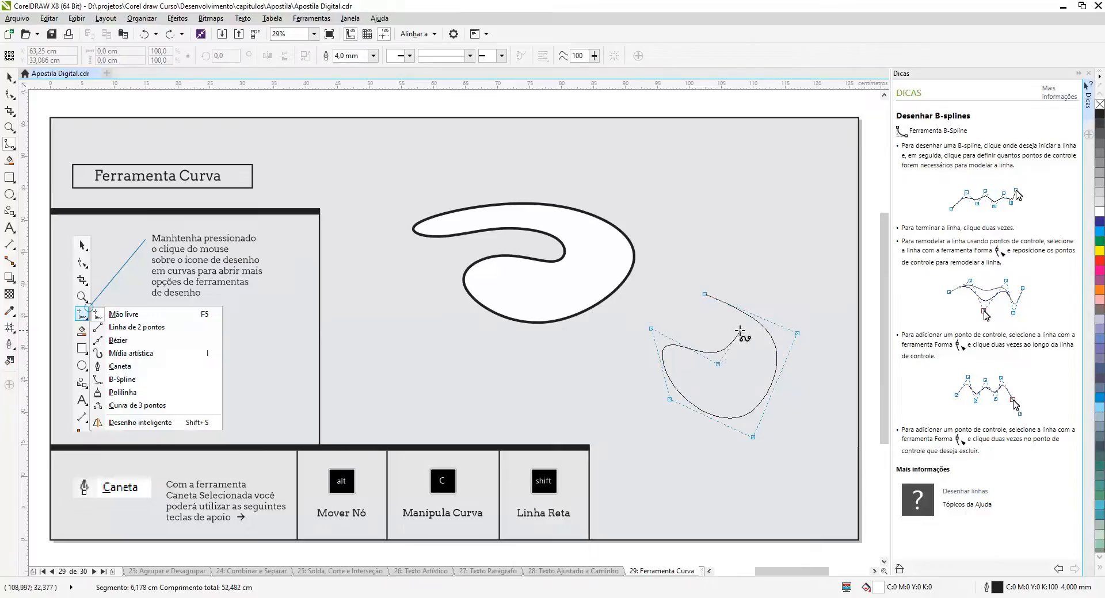
click(739, 330)
click(704, 295)
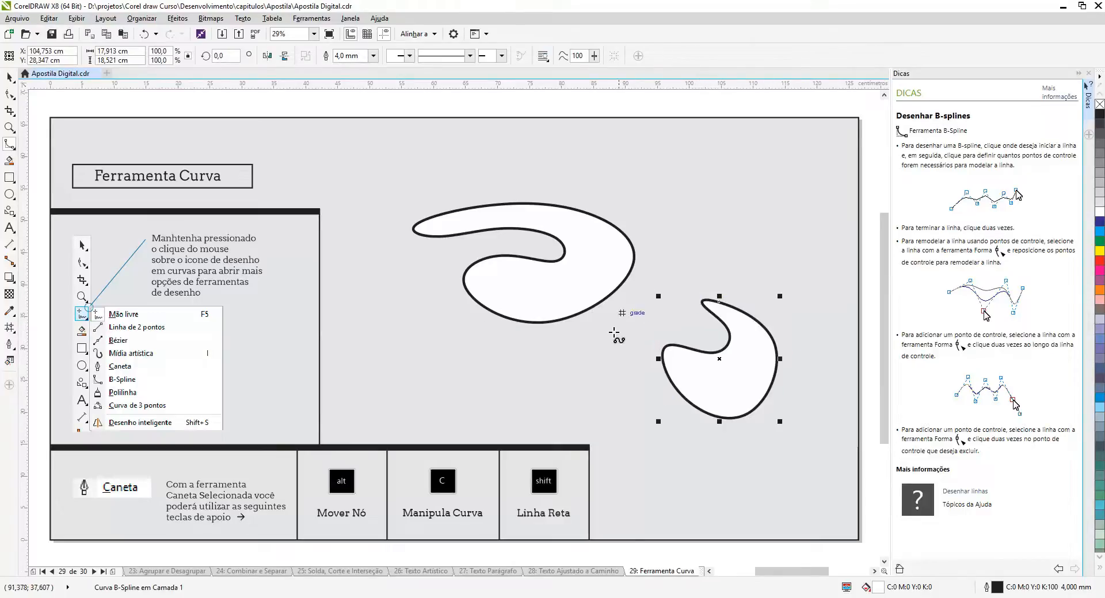
Select both B-Spline shapes together and delete them from the page
key(space)
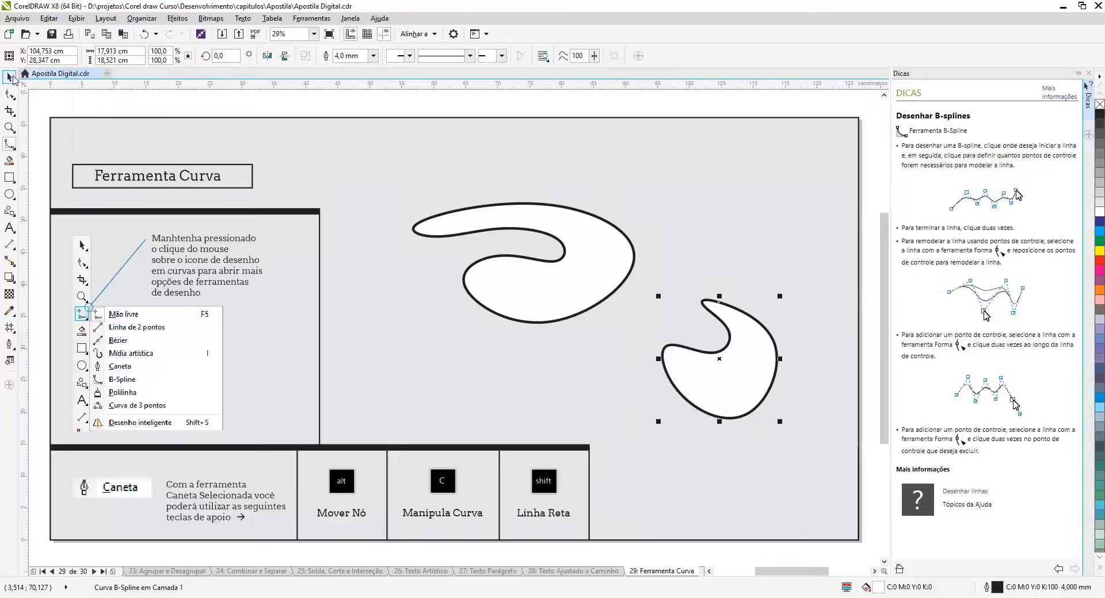
drag(375, 159, 805, 441)
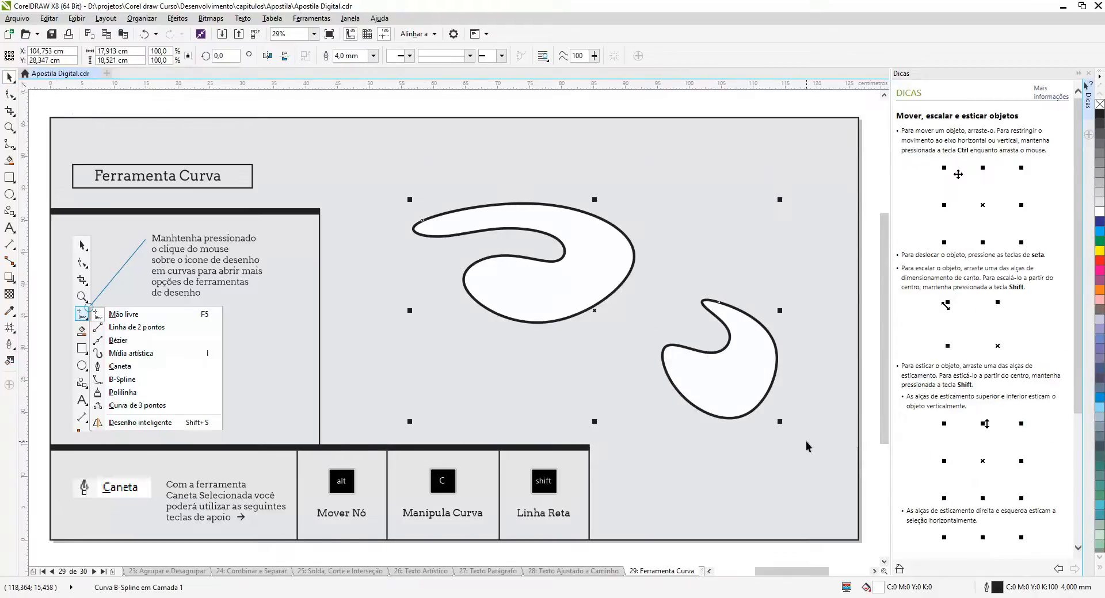
key(Delete)
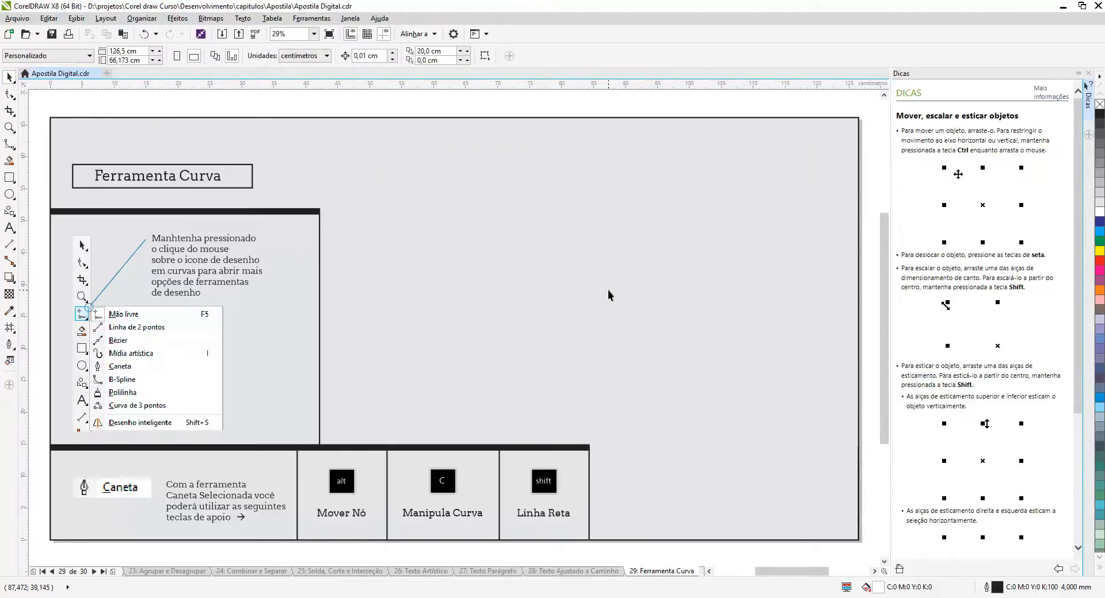
Draw a Polyline with four straight zigzag segments, continue it with looping freehand curves, and close it at its start, about 78 × 53 cm overall
click(9, 148)
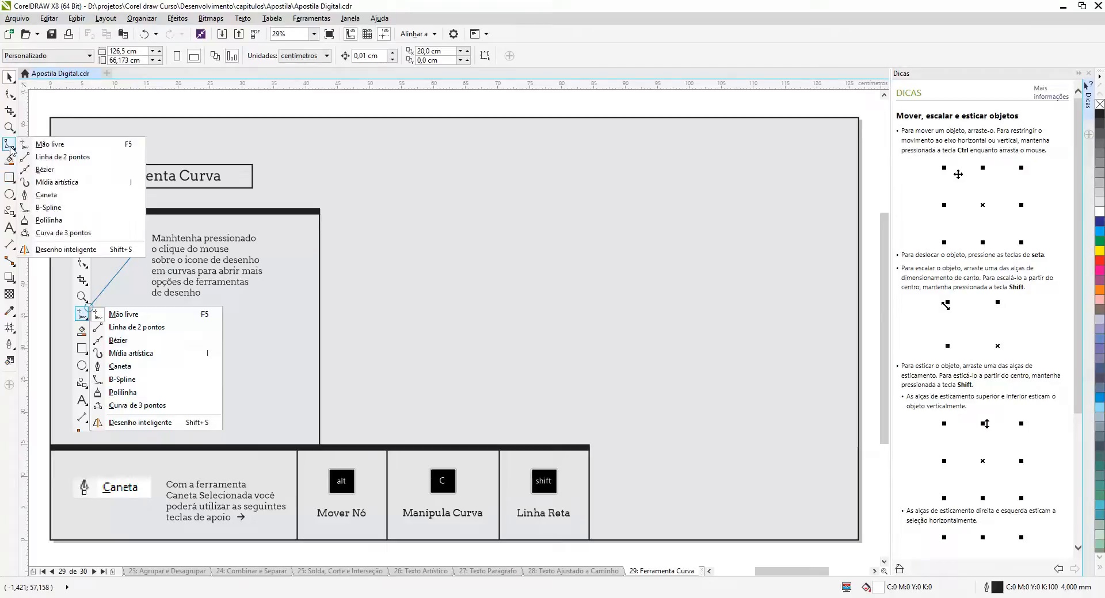
click(51, 222)
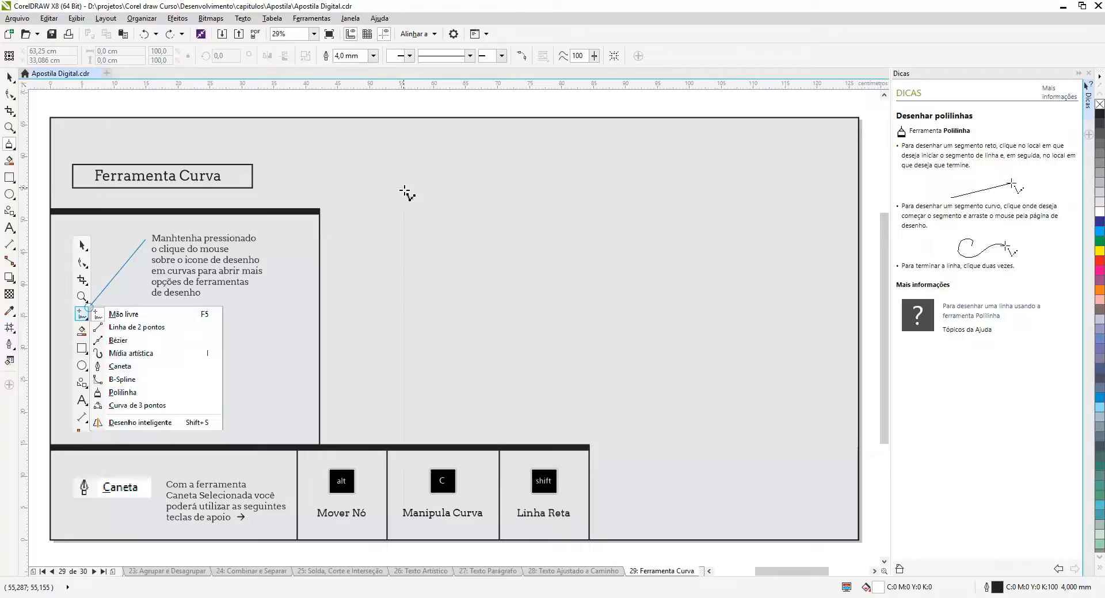
click(366, 204)
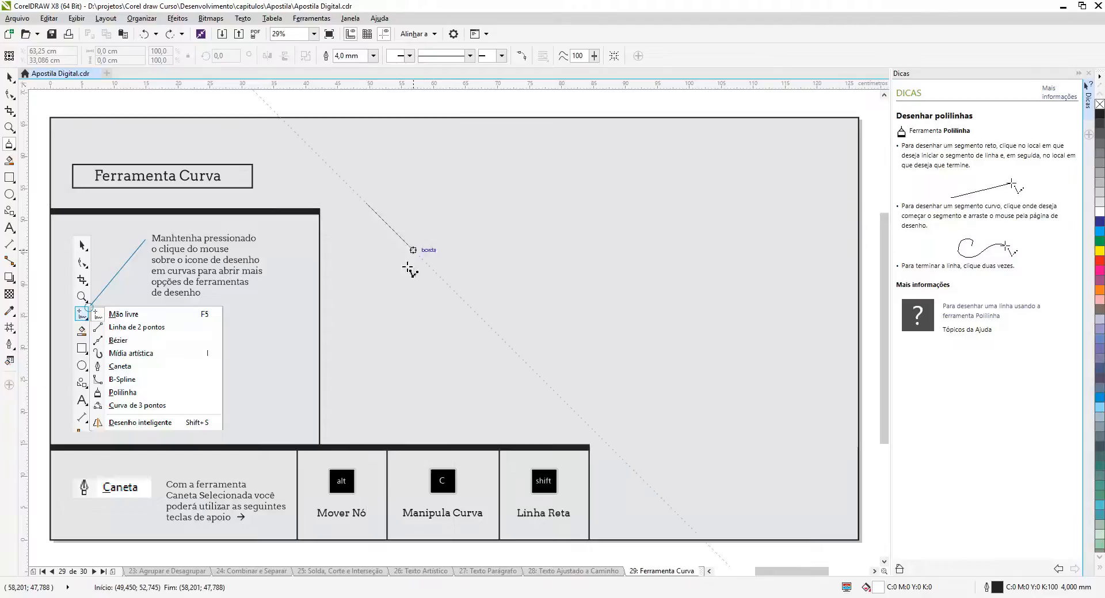
click(436, 165)
click(499, 198)
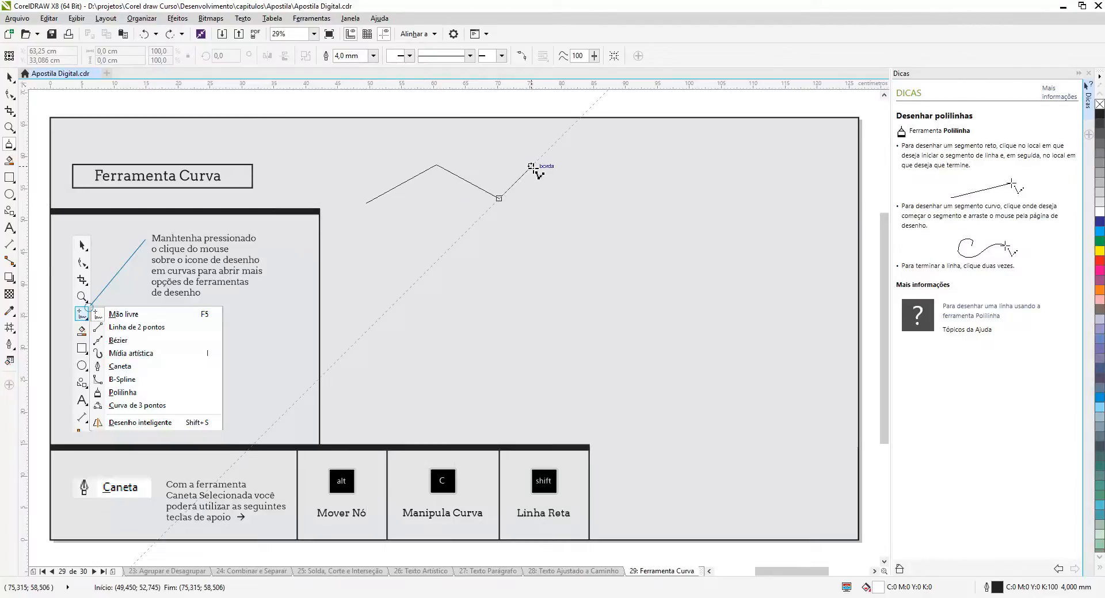
click(531, 167)
click(590, 201)
mouse_move(644, 197)
mouse_down()
mouse_move(601, 292)
mouse_move(639, 274)
mouse_move(598, 345)
mouse_move(607, 298)
mouse_move(514, 340)
mouse_move(560, 367)
mouse_move(444, 338)
mouse_move(470, 289)
mouse_move(430, 403)
mouse_move(630, 393)
mouse_move(556, 386)
mouse_move(745, 400)
mouse_move(682, 353)
mouse_move(779, 316)
mouse_move(824, 488)
mouse_move(710, 333)
mouse_move(686, 248)
mouse_move(551, 322)
mouse_move(533, 213)
mouse_move(429, 220)
mouse_move(379, 301)
mouse_move(353, 255)
mouse_move(401, 217)
mouse_move(335, 376)
mouse_move(333, 239)
mouse_move(366, 203)
mouse_up()
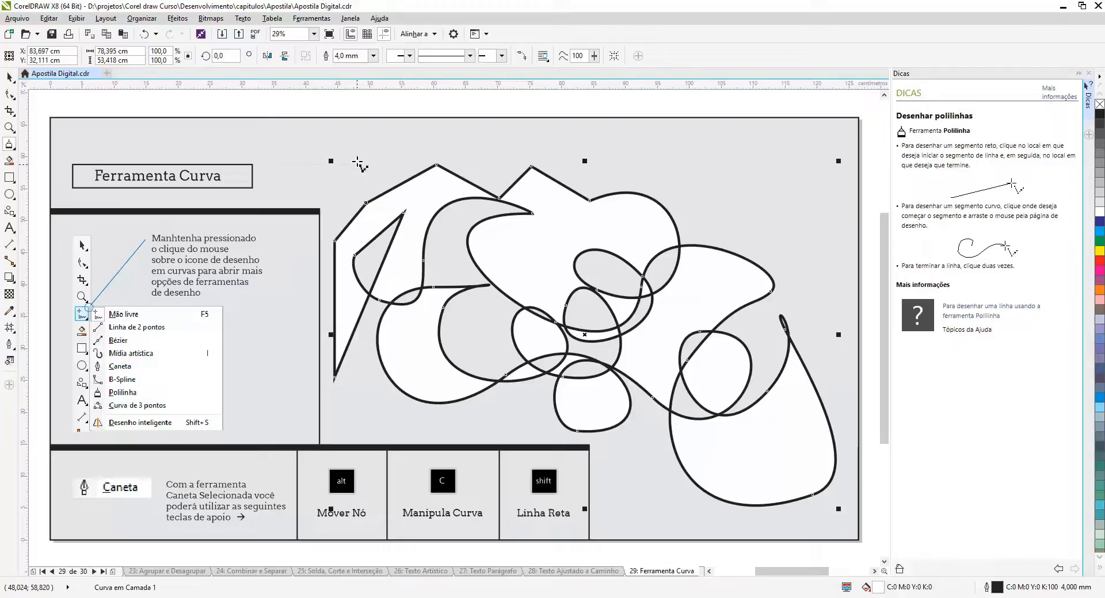
Select the closed polyline object and delete it from the page
click(11, 78)
click(525, 248)
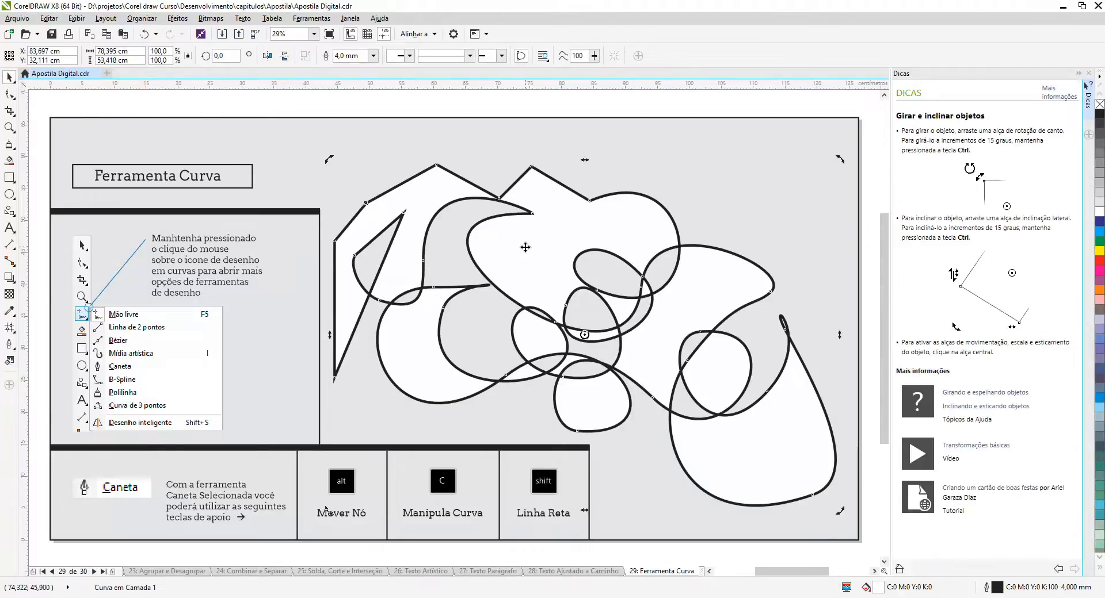
key(Delete)
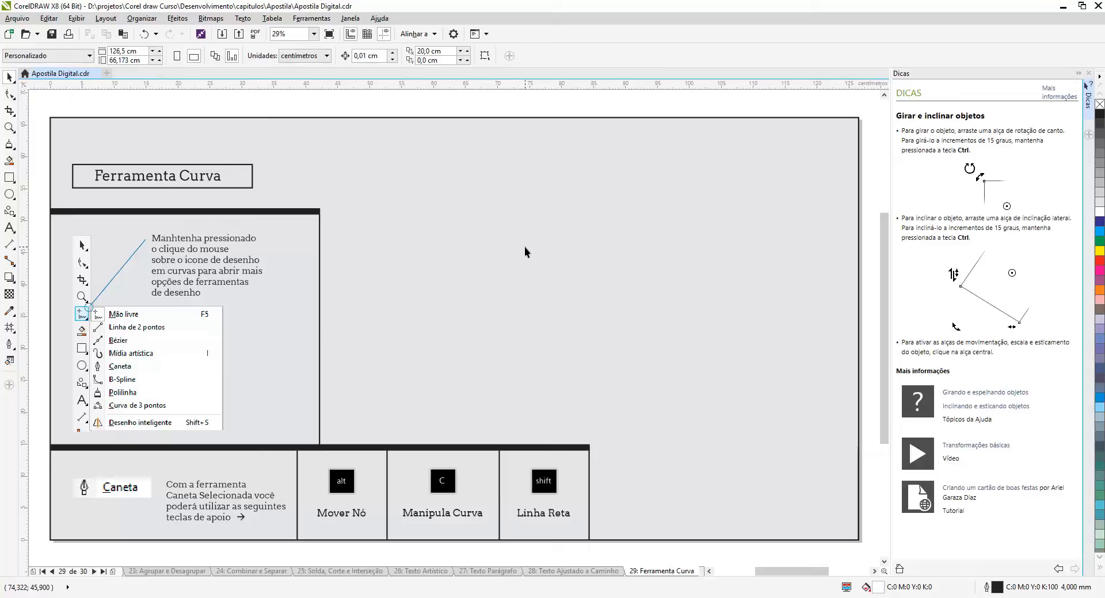
Draw an upward-arching 3-Point Curve about 42 cm wide and 6.4 cm high across the upper drawing area, and deselect it
click(10, 146)
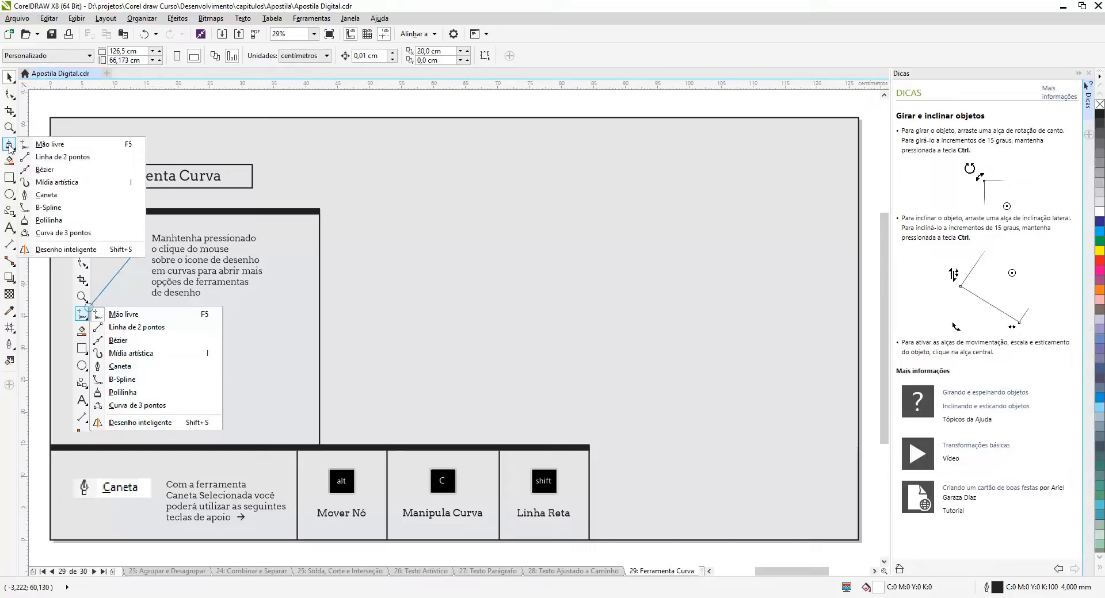
click(63, 233)
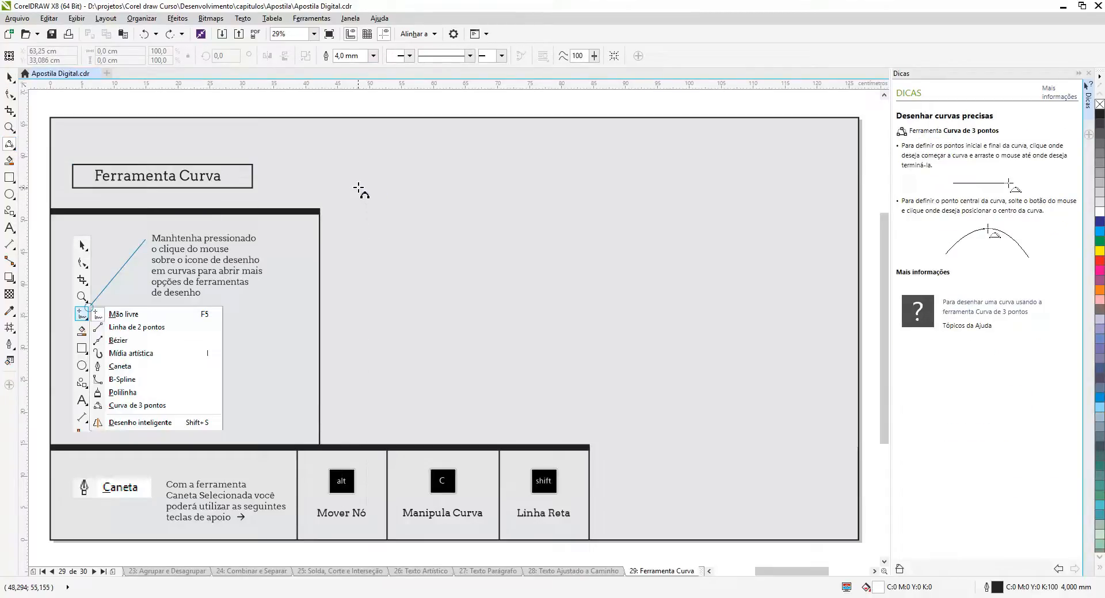
drag(370, 188, 628, 181)
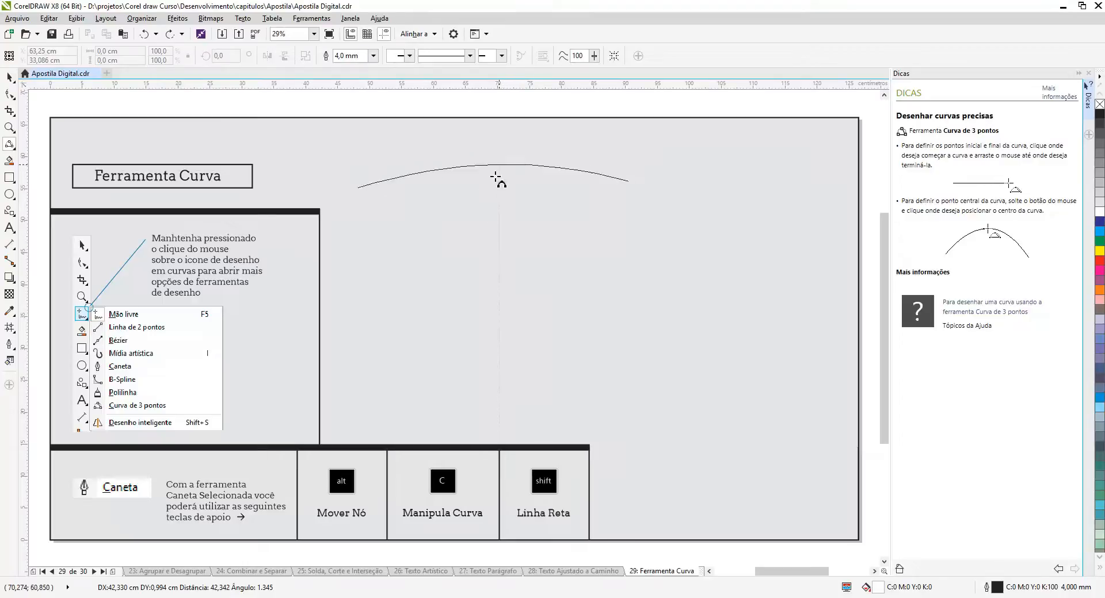
click(533, 148)
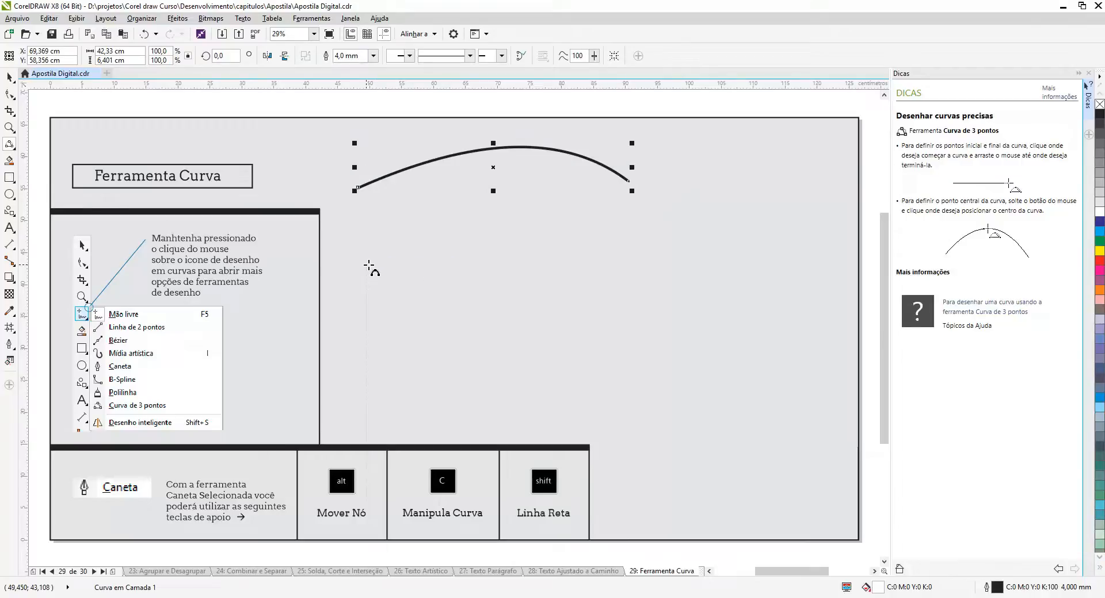
key(Escape)
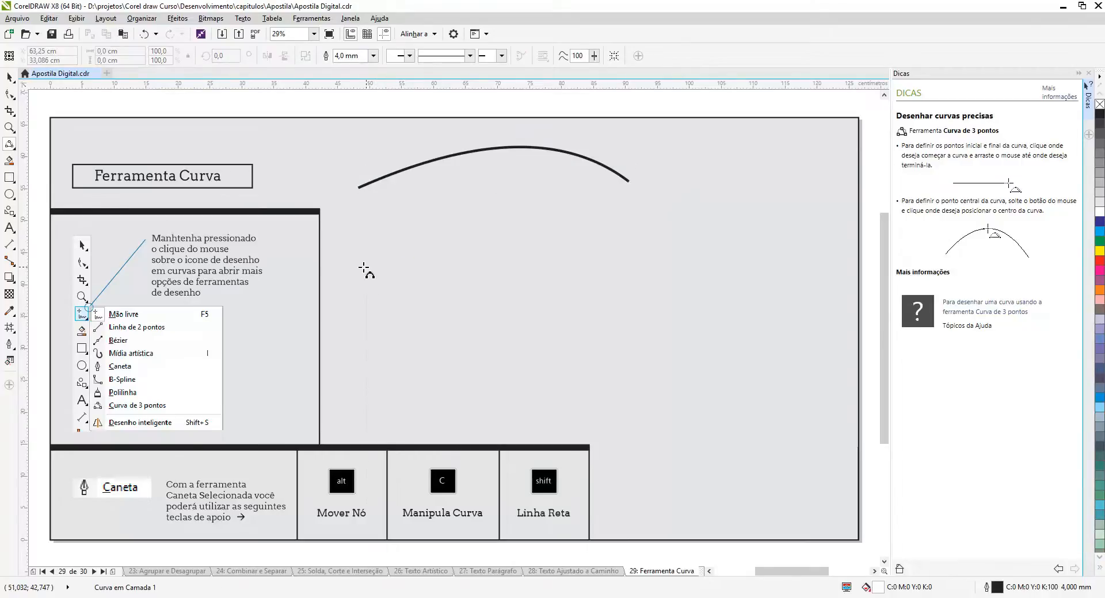
Draw a downward-bulging 3-Point Curve below the arch and close it with an upward-bulging curve between its end nodes, about 56 × 18 cm overall
drag(365, 267, 695, 237)
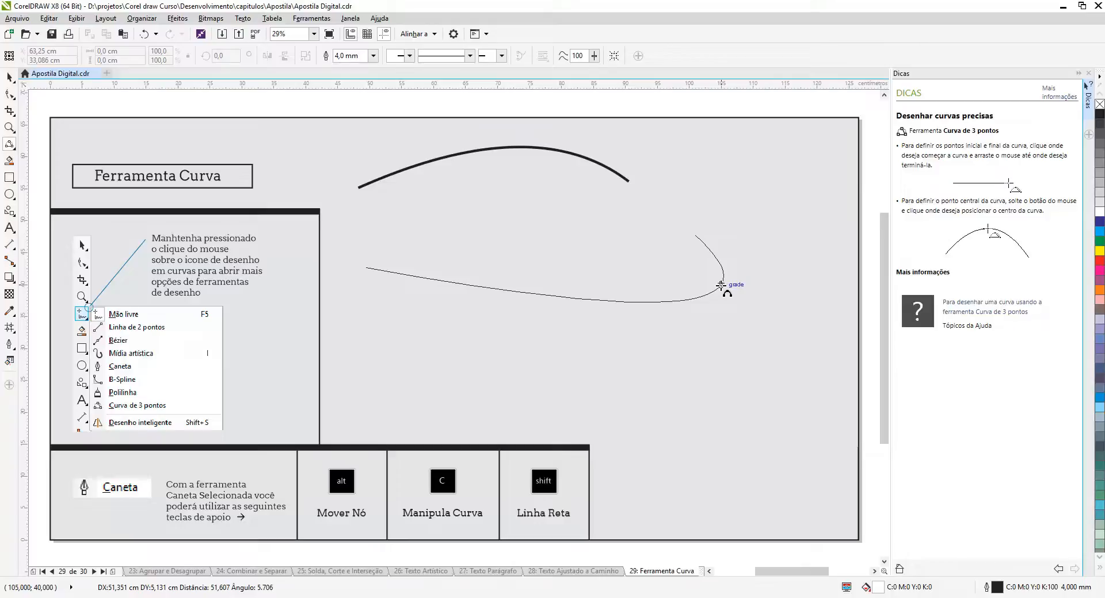
click(721, 285)
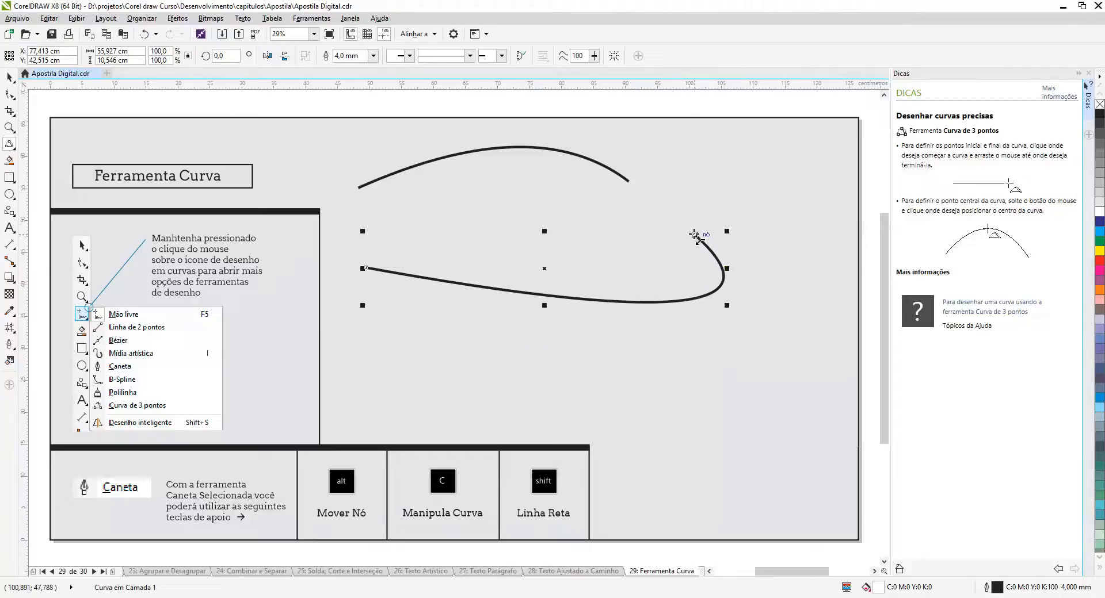
drag(695, 235, 365, 265)
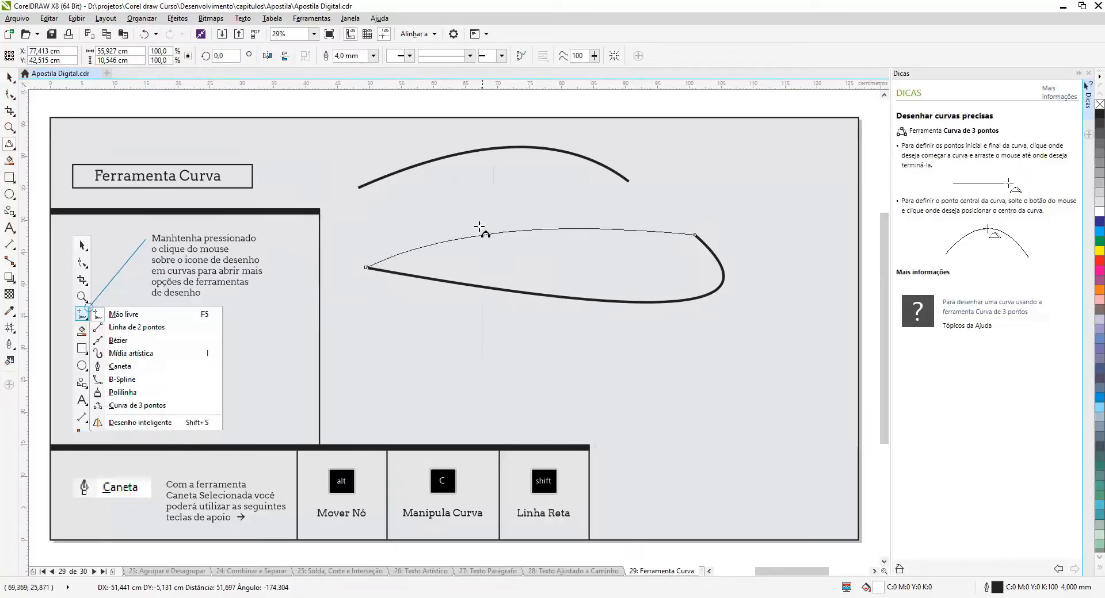
click(513, 186)
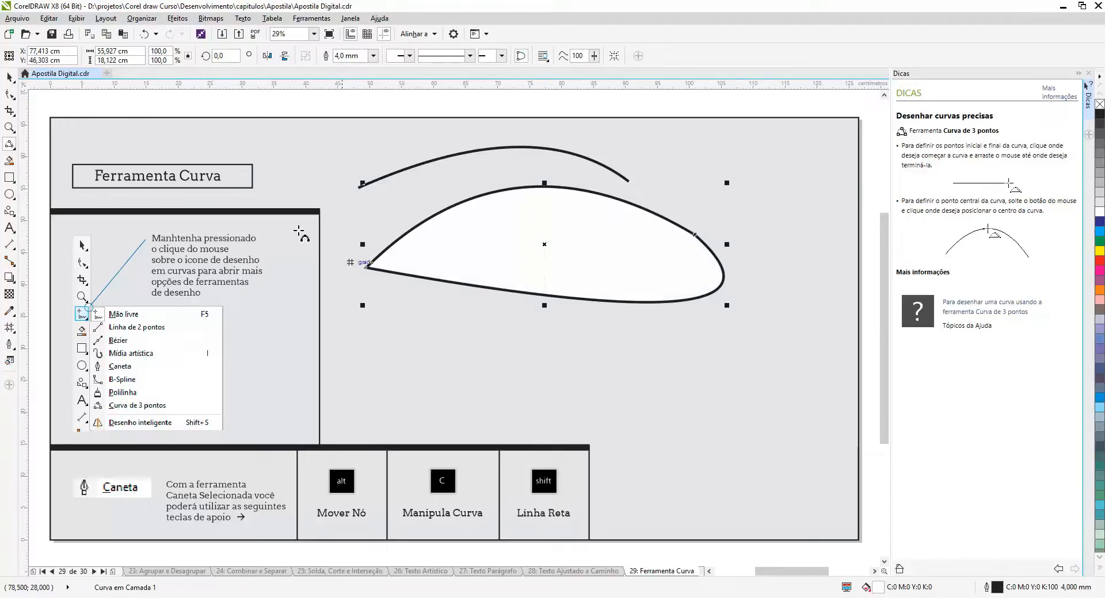
Select the open arch and the closed 3-Point Curve shape together and delete both from the page
click(9, 76)
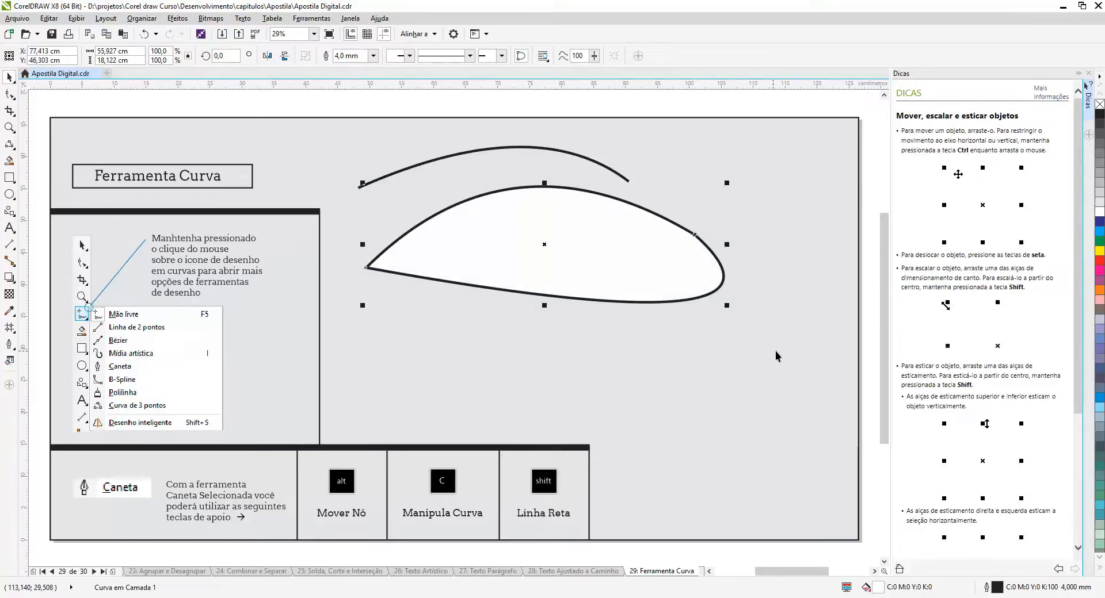
drag(774, 362, 329, 130)
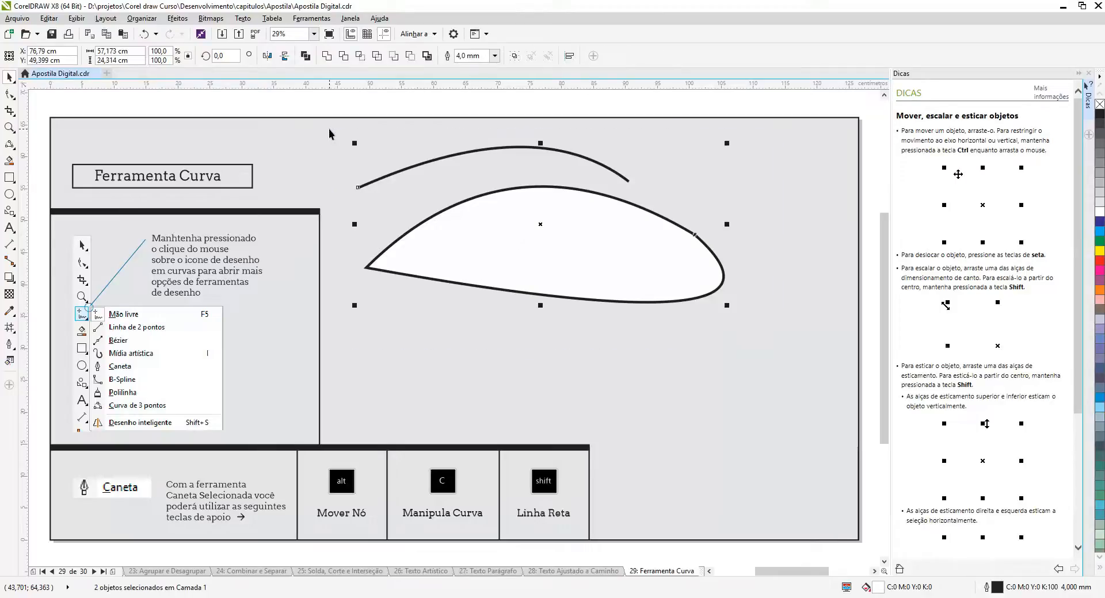
key(Delete)
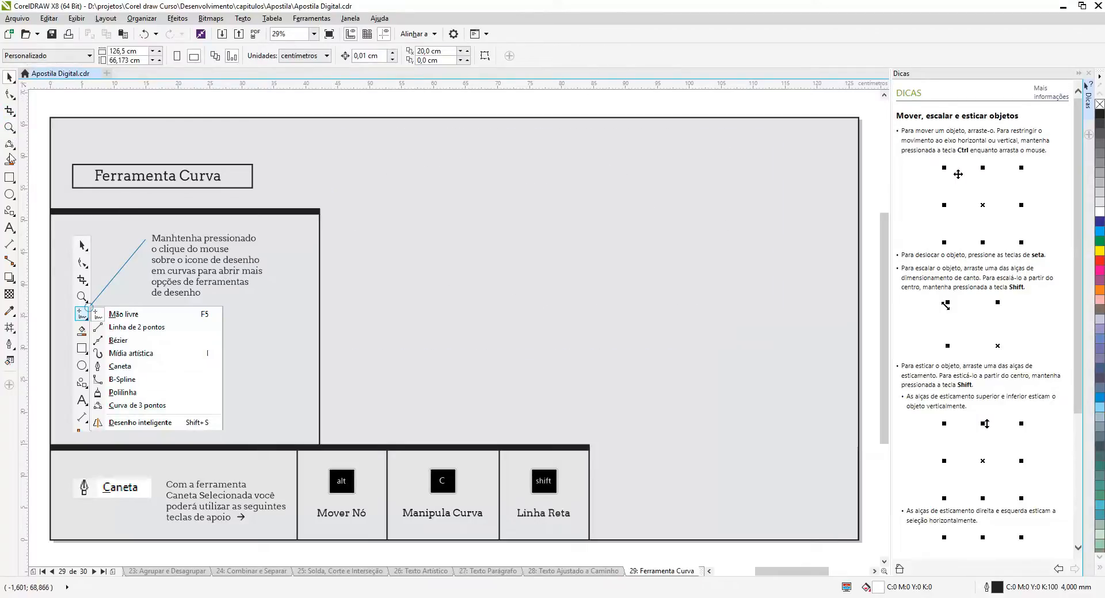
Draw a long wavy freehand line with four crests across the upper drawing area using the Smart Drawing tool
click(9, 145)
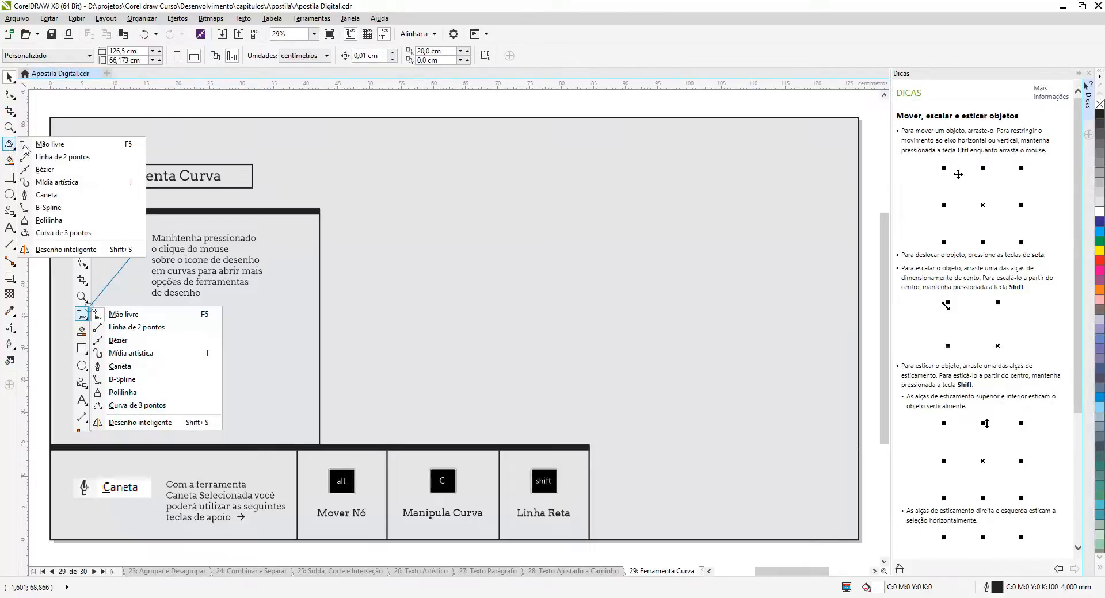
click(55, 249)
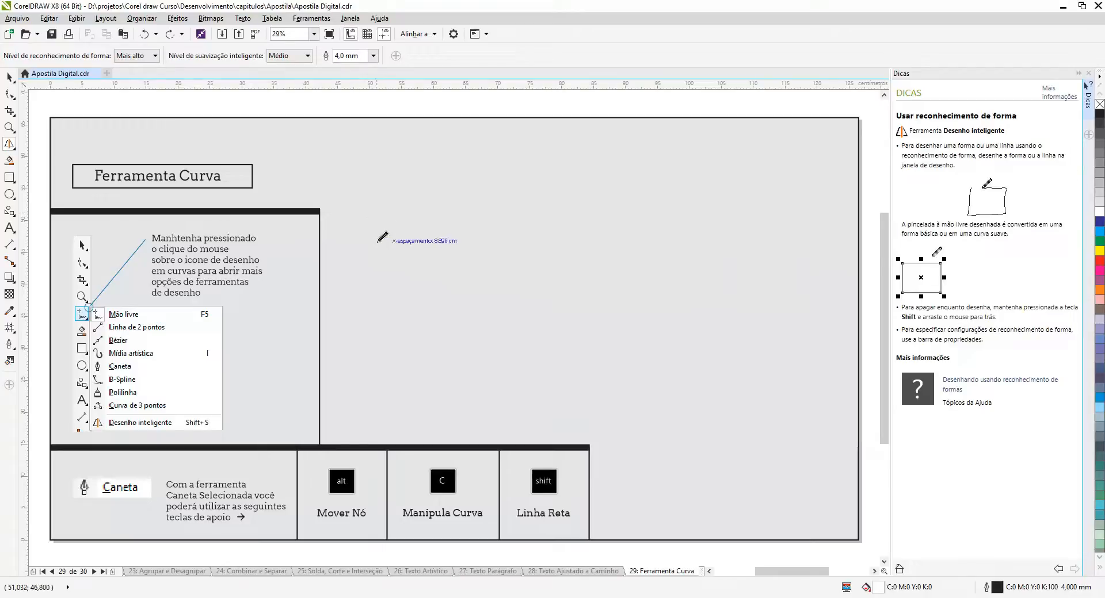
mouse_move(376, 243)
mouse_down()
mouse_move(418, 196)
mouse_move(449, 248)
mouse_move(489, 277)
mouse_move(512, 225)
mouse_move(544, 200)
mouse_move(578, 252)
mouse_move(620, 269)
mouse_move(639, 212)
mouse_move(680, 211)
mouse_move(705, 276)
mouse_move(754, 188)
mouse_move(781, 242)
mouse_move(780, 300)
mouse_up()
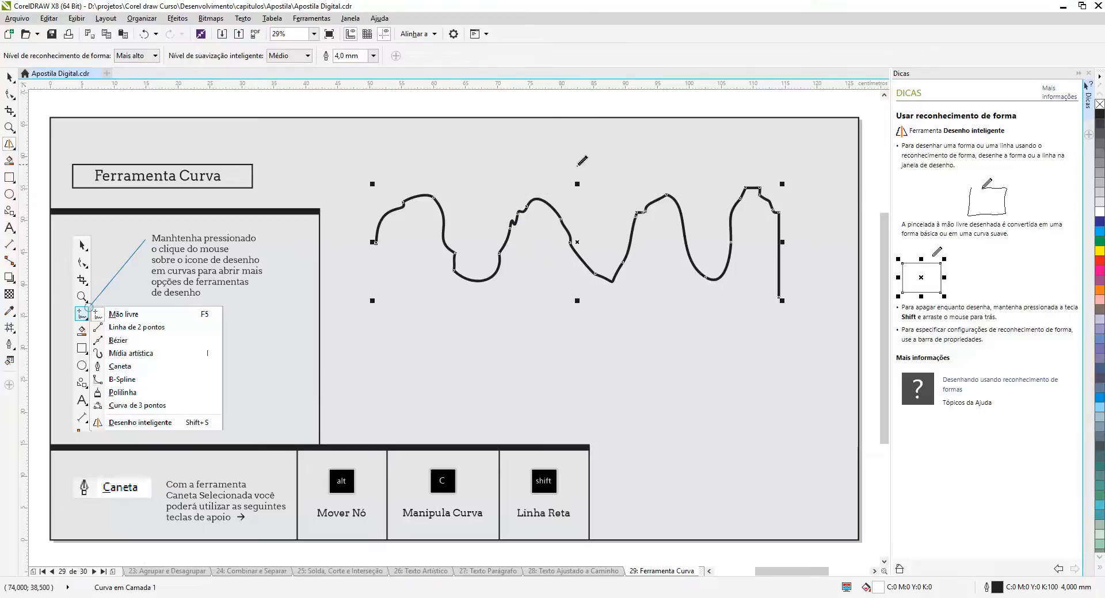
Set the Smart Drawing smoothing level to Mais alto and keep the shape recognition level at Mais alto
click(306, 56)
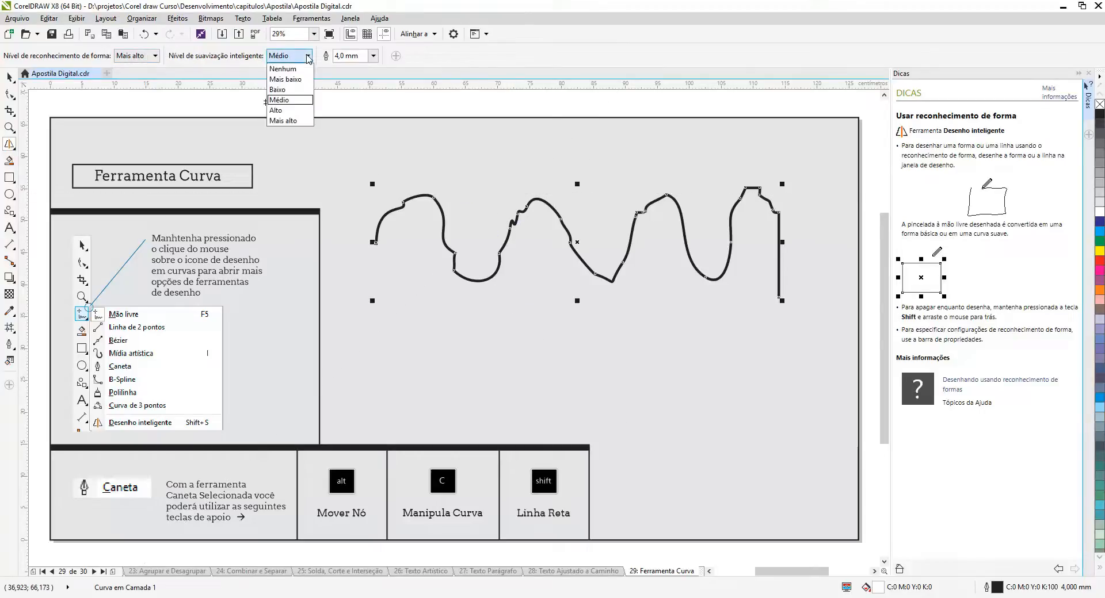
click(291, 121)
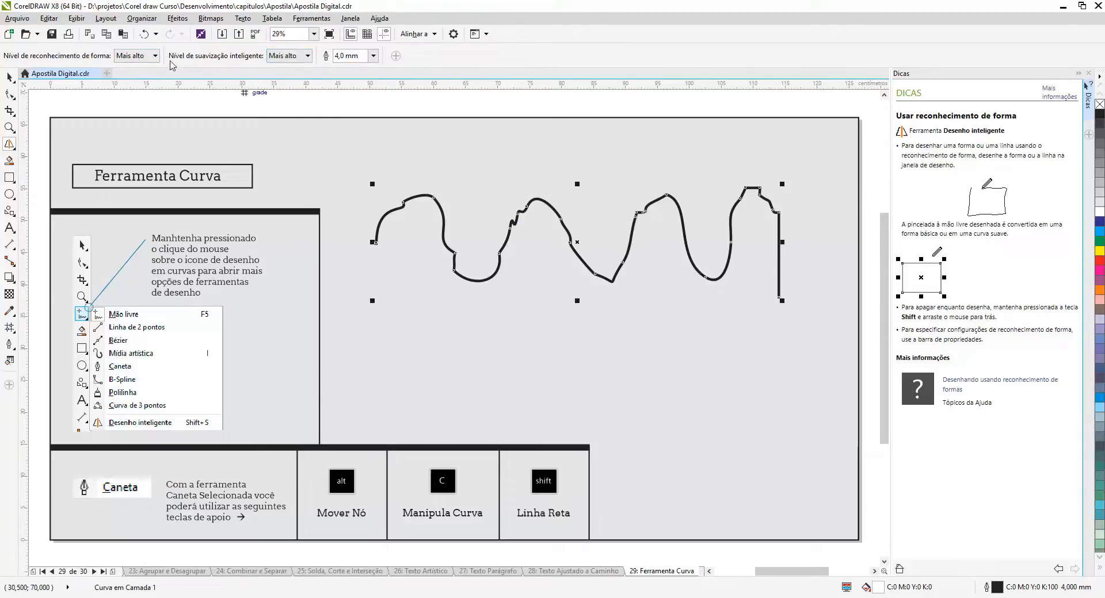
click(155, 56)
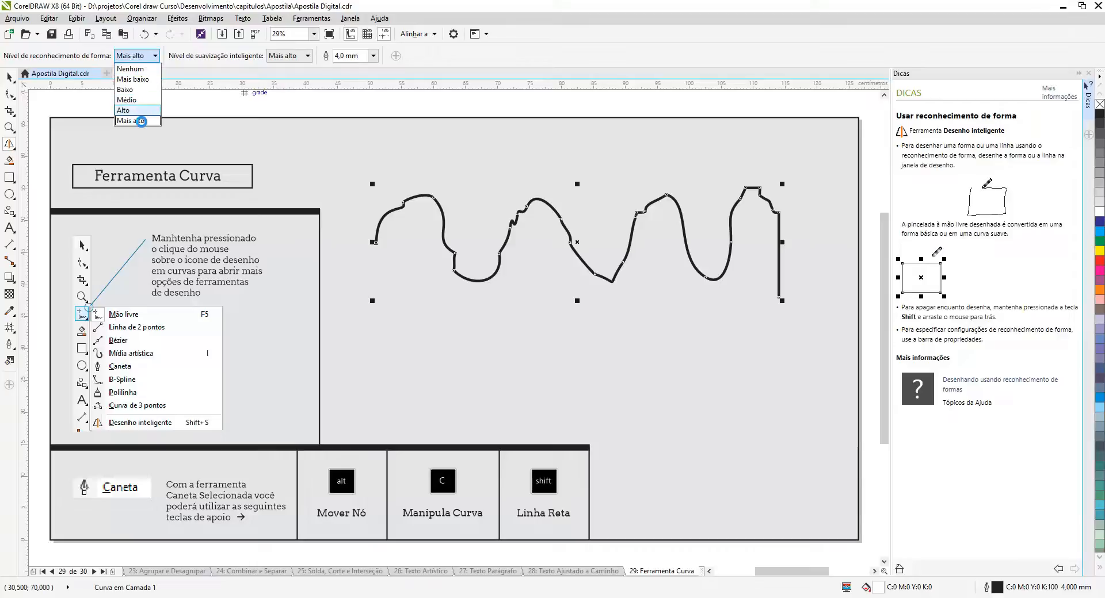
click(141, 122)
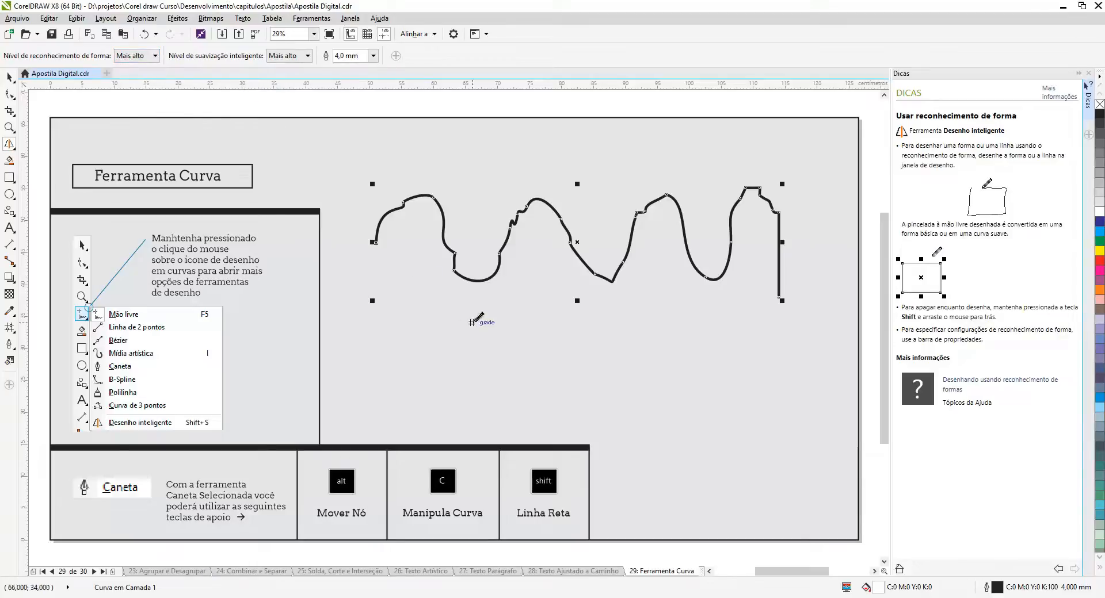
Use Smart Drawing to sketch an irregular rounded shape, a triangle and a circle below the wavy line, plus a square under the circle
mouse_move(498, 377)
mouse_down()
mouse_move(493, 337)
mouse_move(529, 324)
mouse_move(573, 343)
mouse_move(576, 377)
mouse_move(561, 402)
mouse_move(532, 406)
mouse_move(499, 377)
mouse_up()
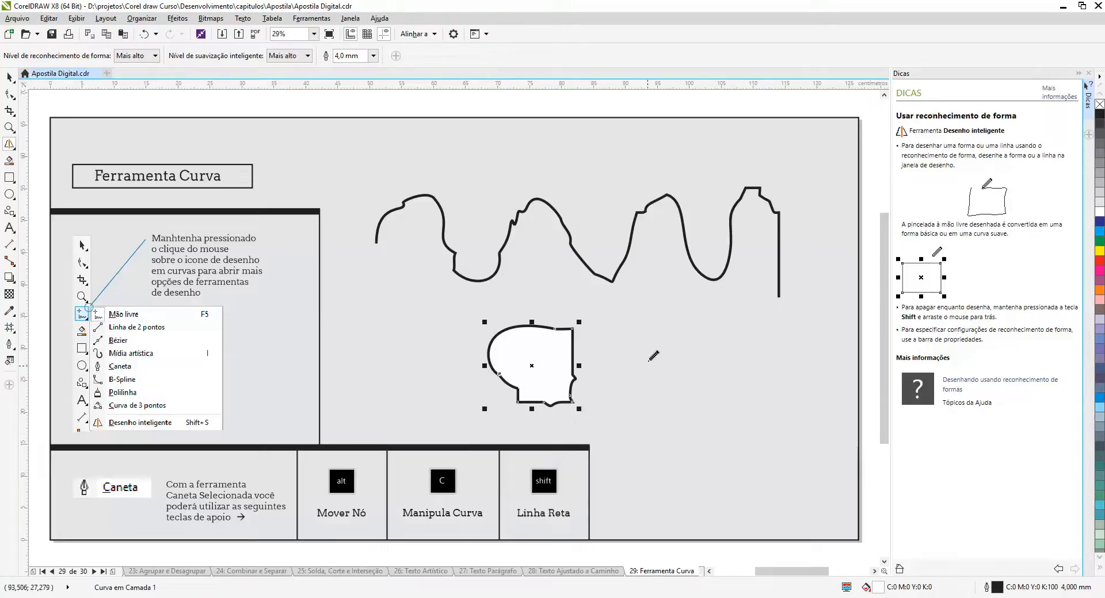
mouse_move(647, 363)
mouse_down()
mouse_move(707, 307)
mouse_move(700, 418)
mouse_up()
drag(654, 374, 646, 365)
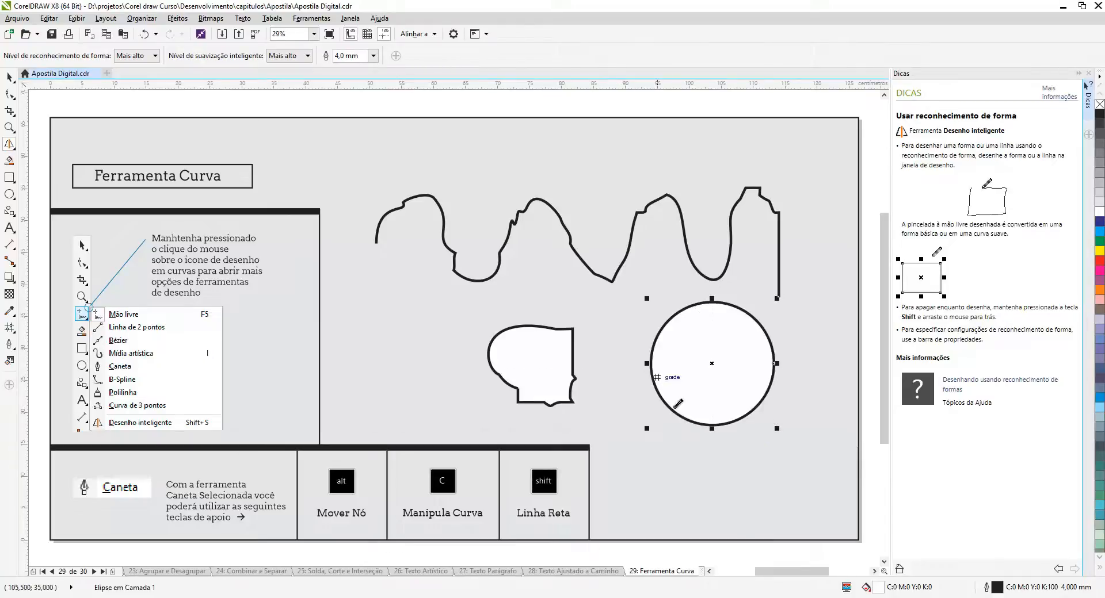
mouse_move(410, 314)
mouse_down()
mouse_move(342, 394)
mouse_move(482, 395)
mouse_move(410, 313)
mouse_up()
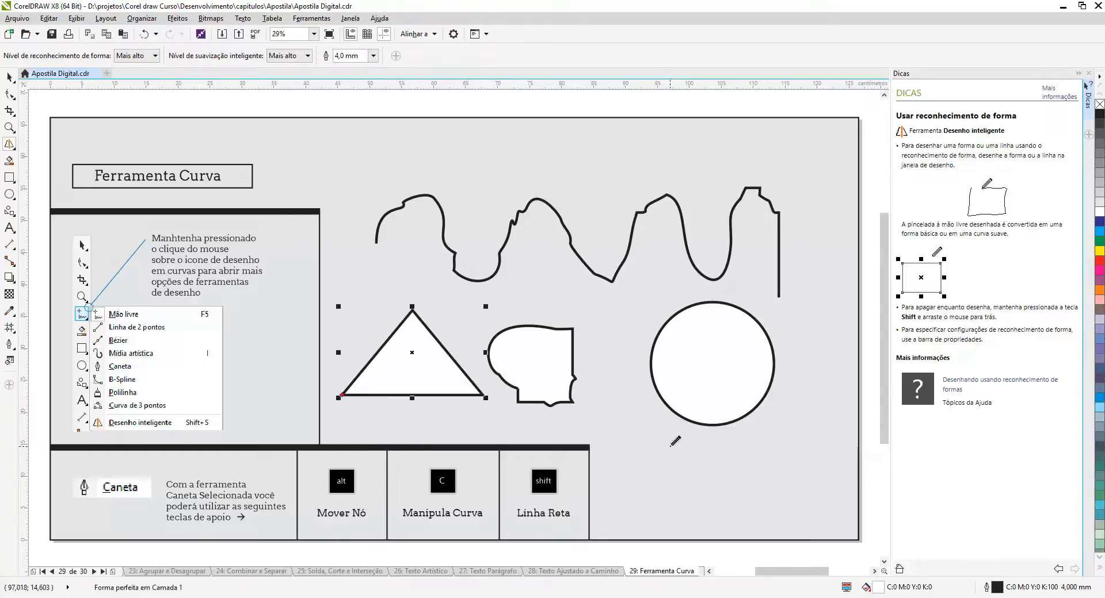
mouse_move(668, 447)
mouse_down()
mouse_move(669, 513)
mouse_move(766, 515)
mouse_move(763, 432)
mouse_move(679, 430)
mouse_move(668, 447)
mouse_up()
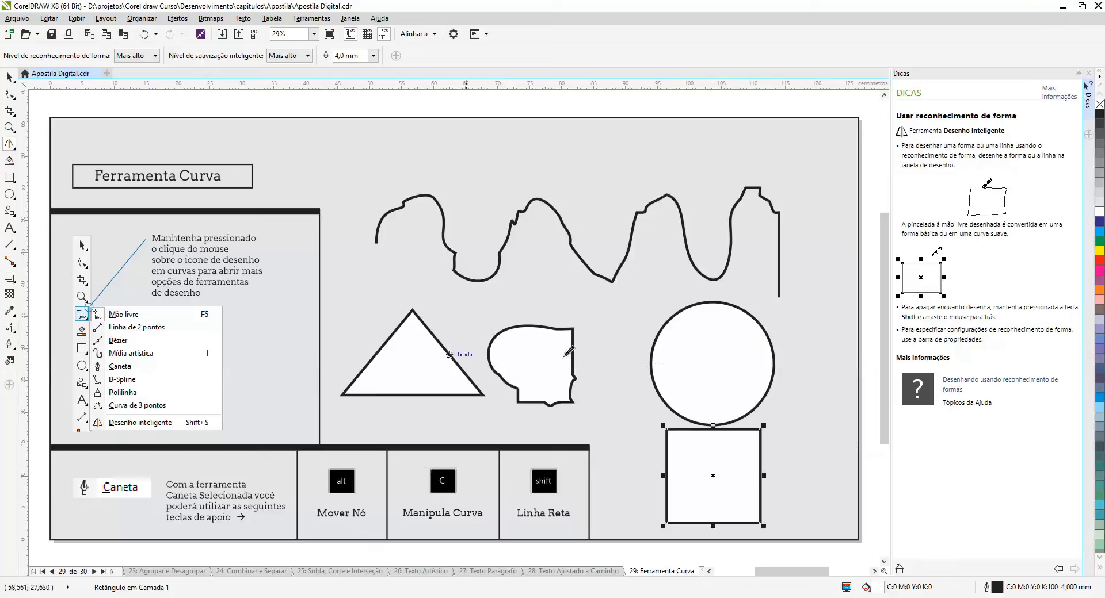
Draw a small looping Smart Drawing doodle, about 12.6 × 9.9 cm, above the wavy line's third crest, and leave the drawing tool
mouse_move(632, 141)
mouse_down()
mouse_move(652, 166)
mouse_move(634, 158)
mouse_move(685, 131)
mouse_move(707, 166)
mouse_move(644, 187)
mouse_move(666, 194)
mouse_up()
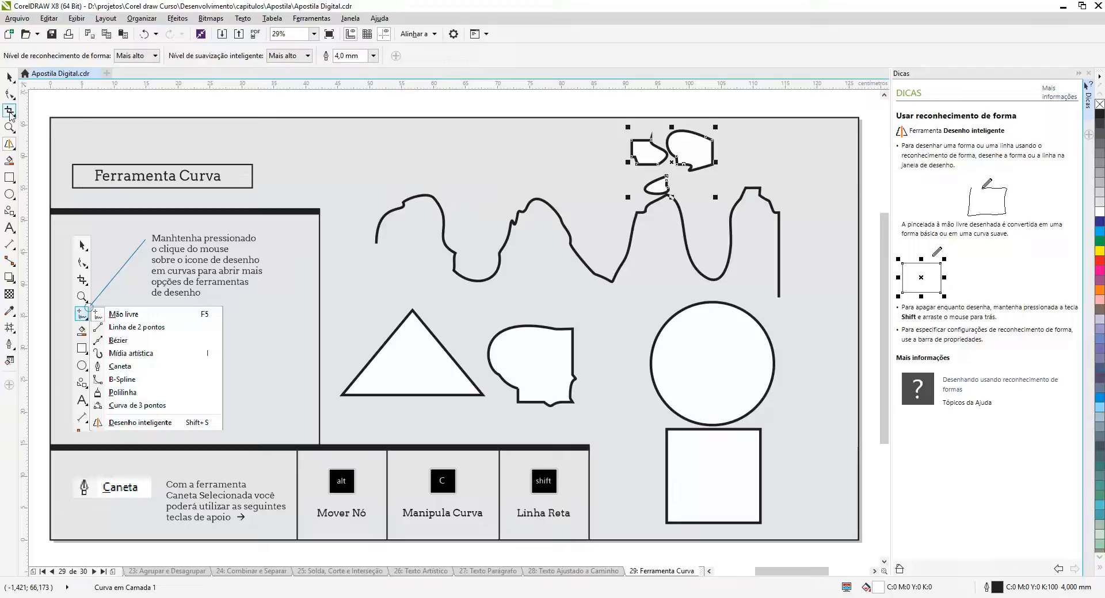
click(9, 77)
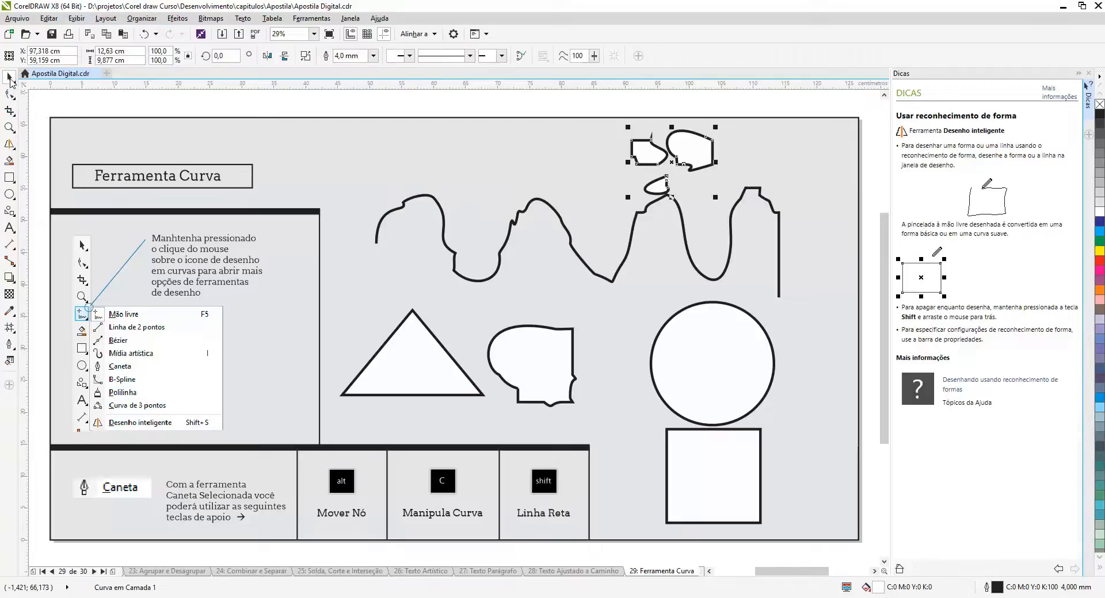
click(10, 146)
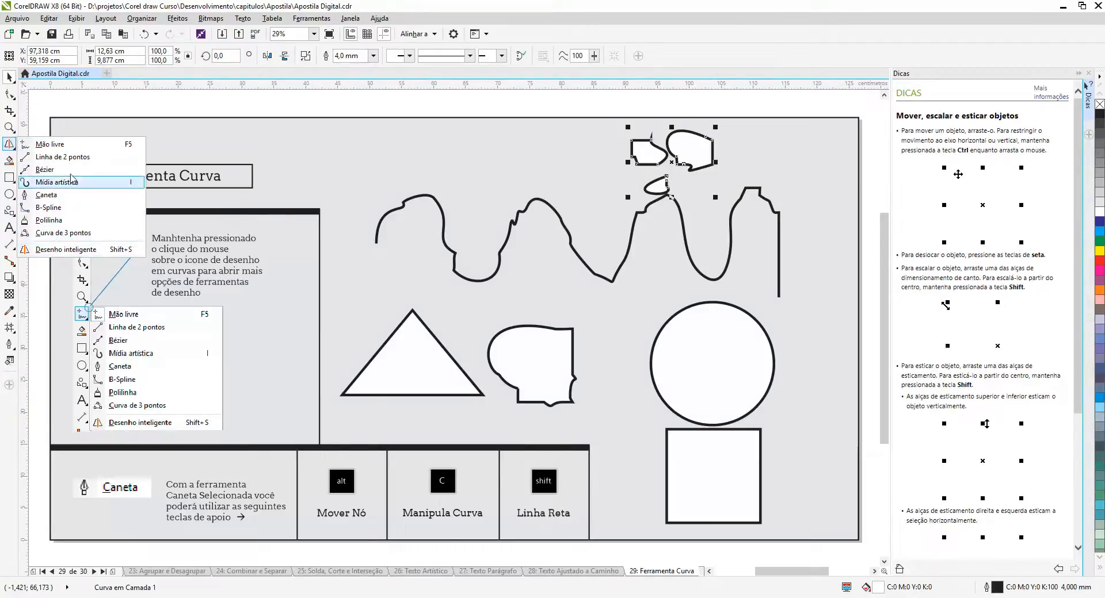
click(168, 137)
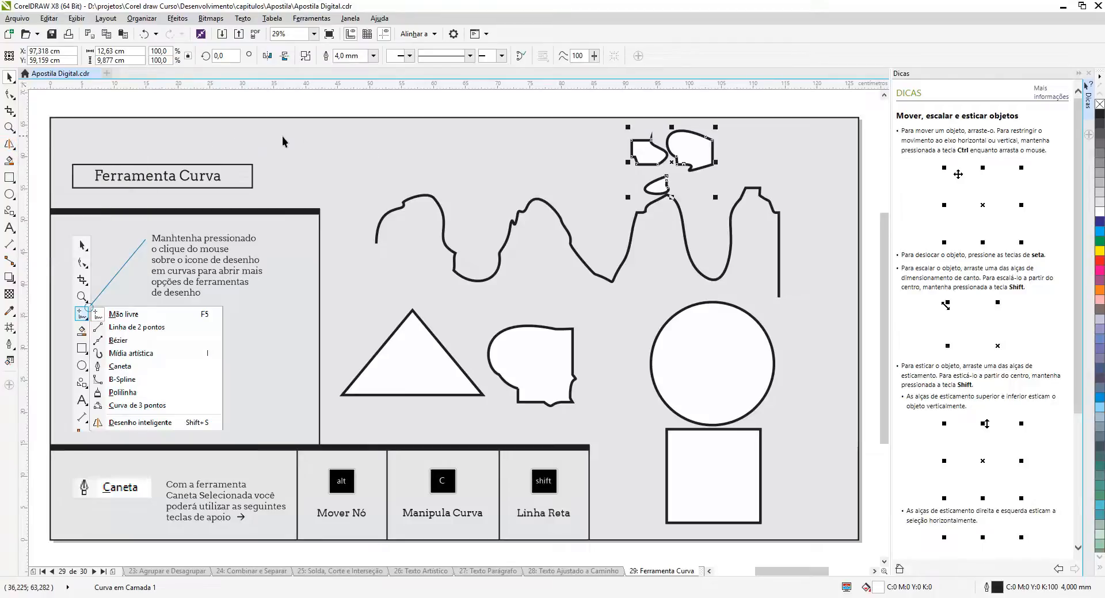